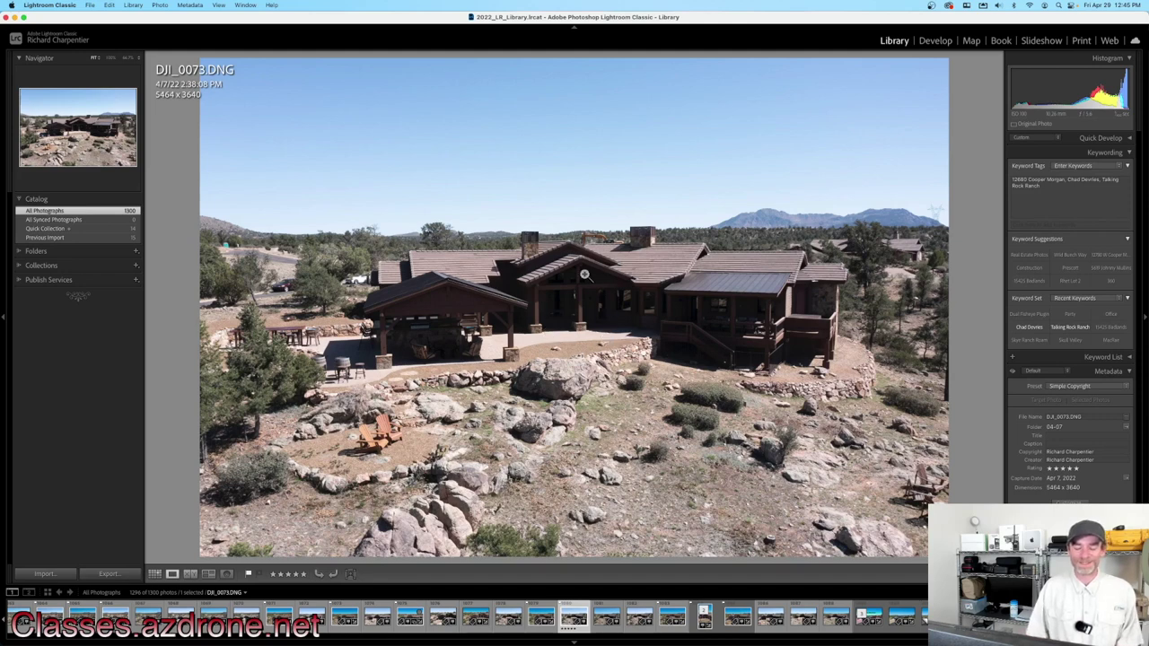
Open DJI_0073.DNG for developing and set its colour profile to Adobe Landscape
{"action": "key", "text": "d"}
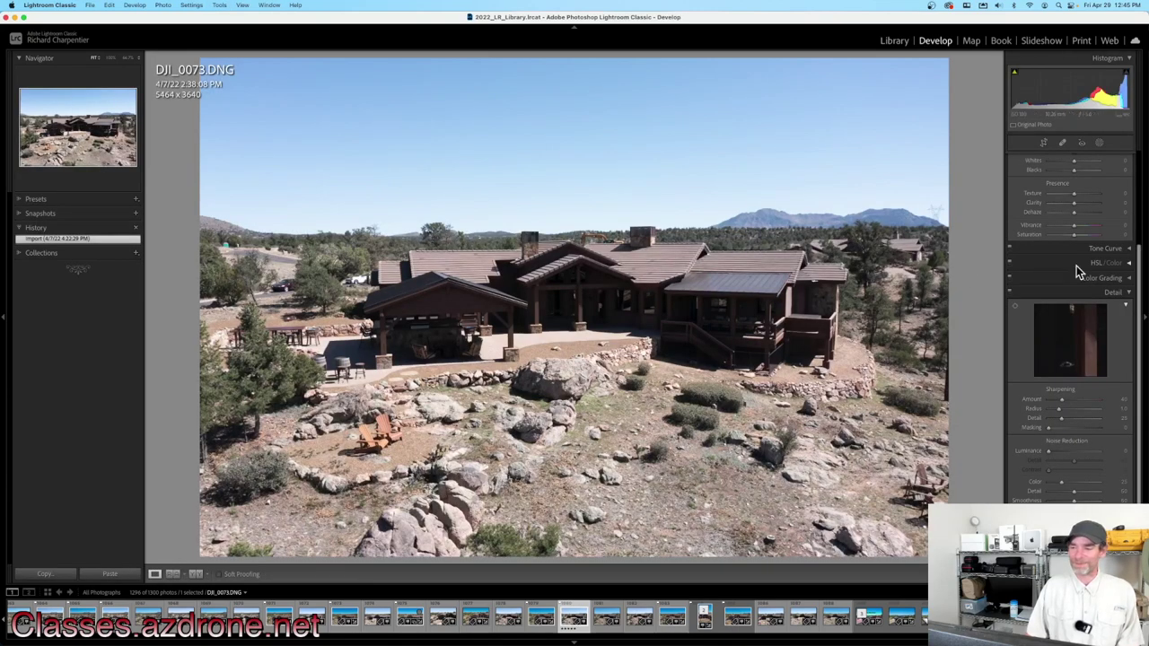
{"action": "left_click", "coordinate": [1129, 294]}
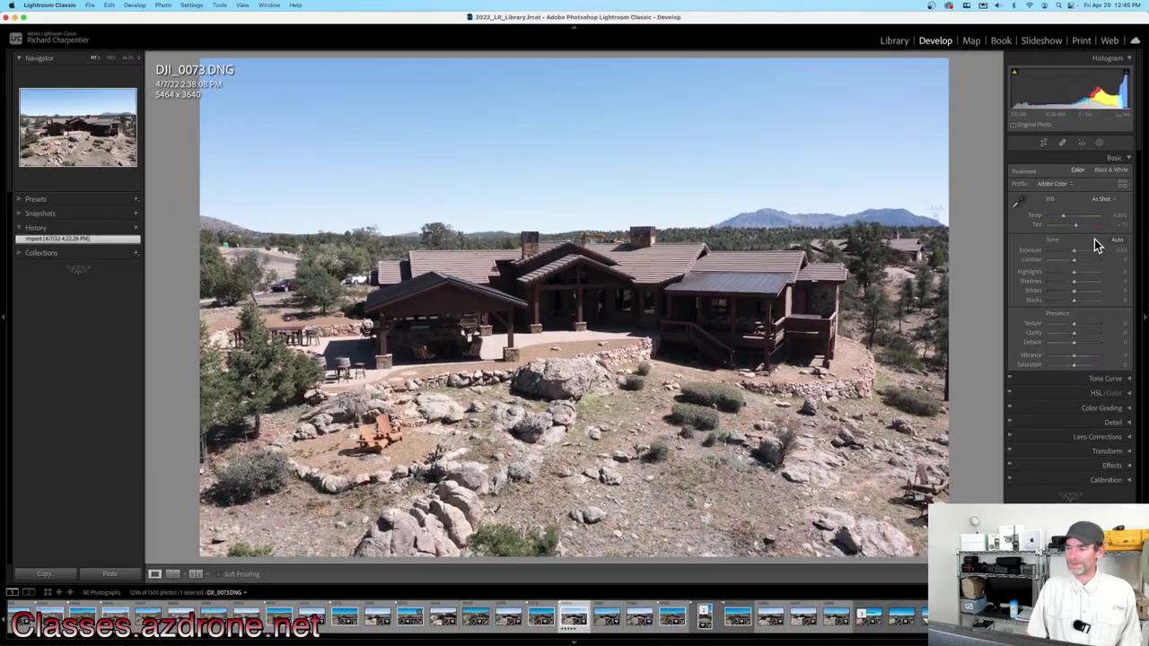
{"action": "left_click", "coordinate": [1065, 187]}
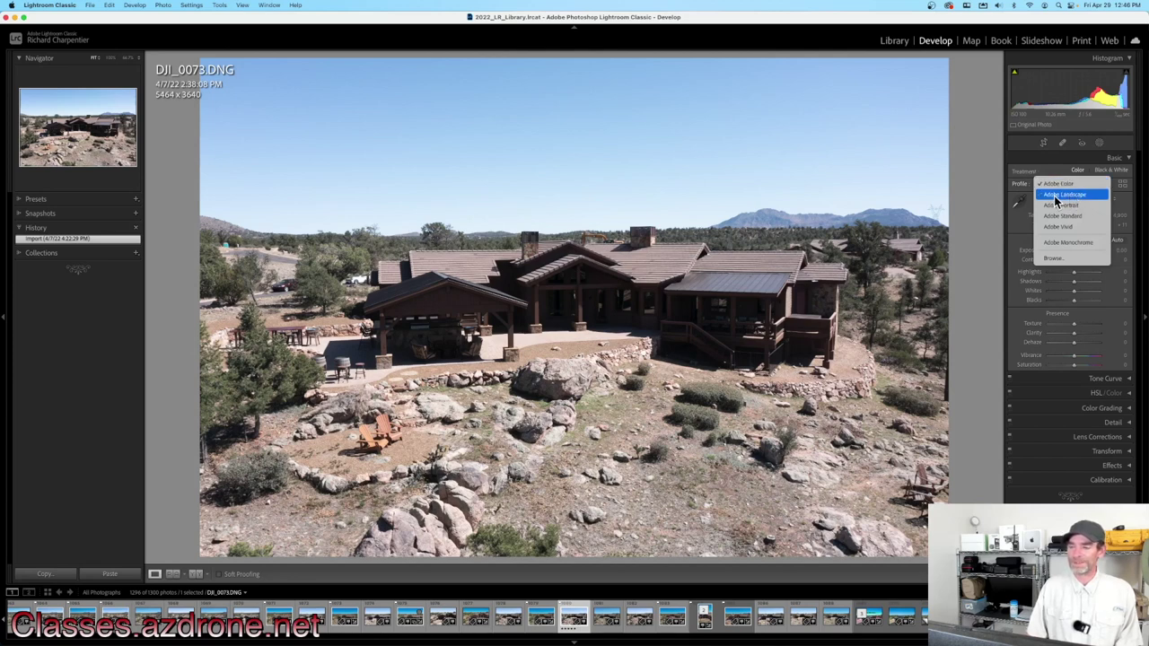
{"action": "left_click", "coordinate": [1056, 196]}
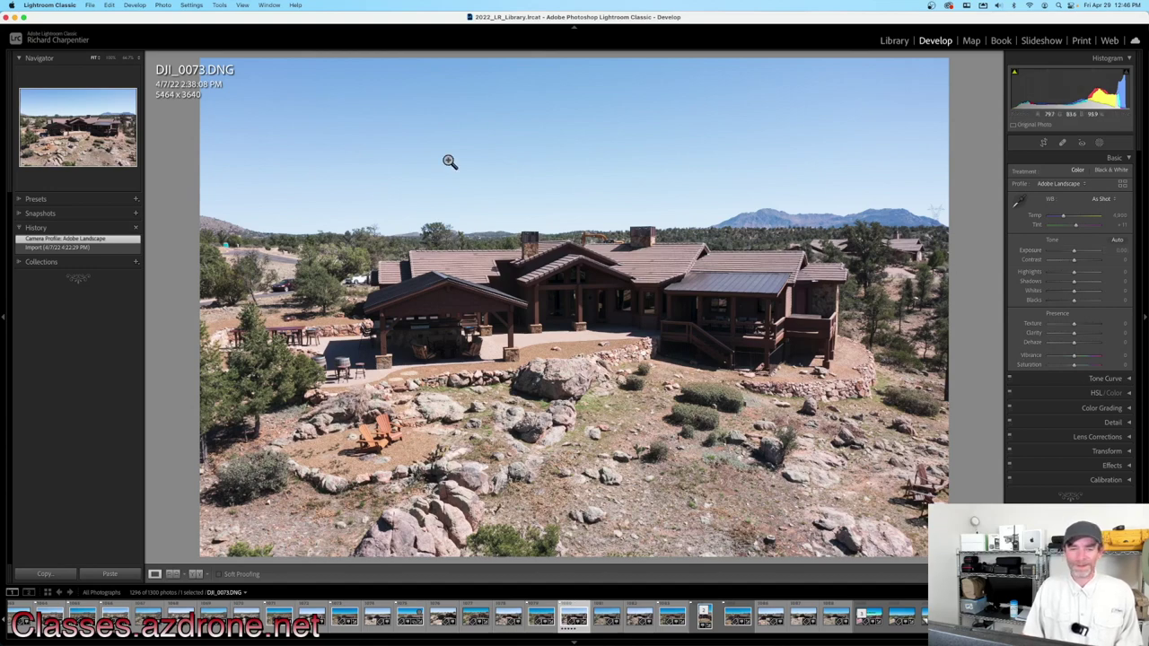
Set the photo's Highlights to -100 and Shadows to +80 to bring out the shaded parts of the house
{"action": "double_click", "coordinate": [1047, 272], "text": "shift"}
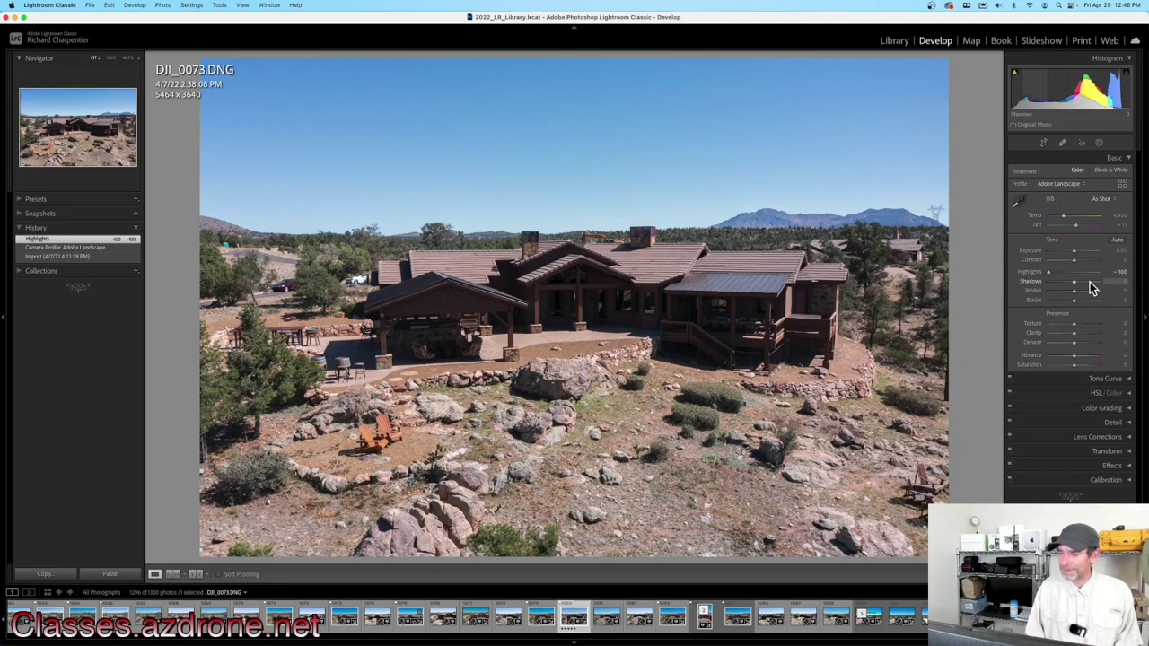
{"action": "left_click", "coordinate": [586, 297]}
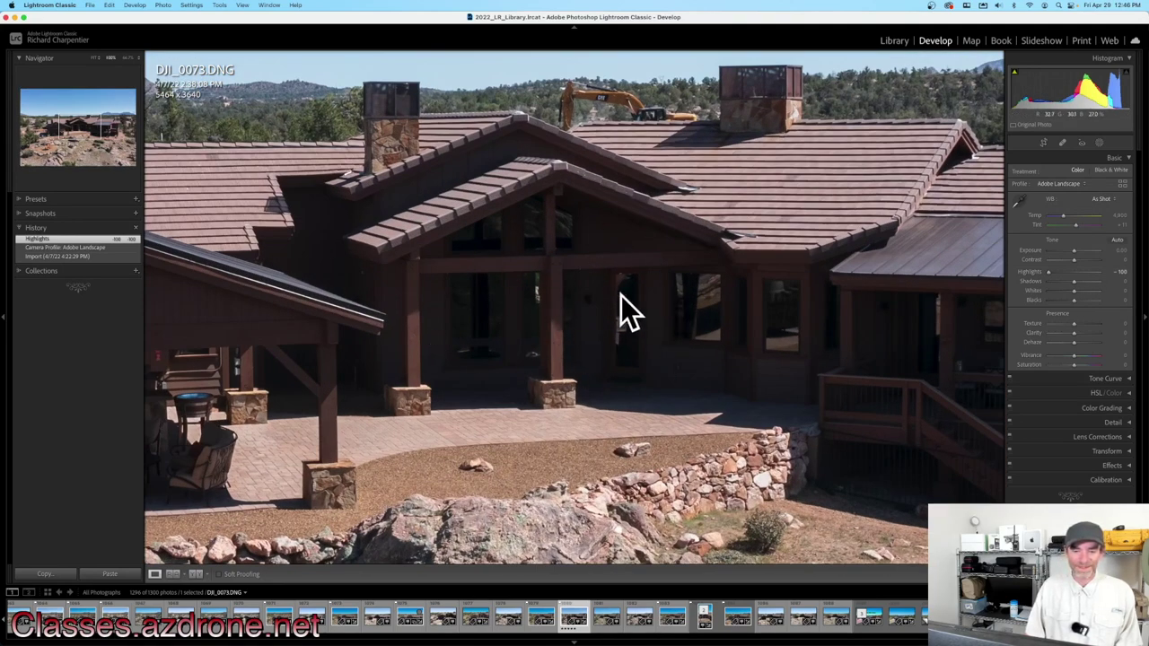
{"action": "left_click_drag", "start_coordinate": [530, 368], "coordinate": [642, 349]}
{"action": "left_click_drag", "start_coordinate": [458, 322], "coordinate": [695, 329]}
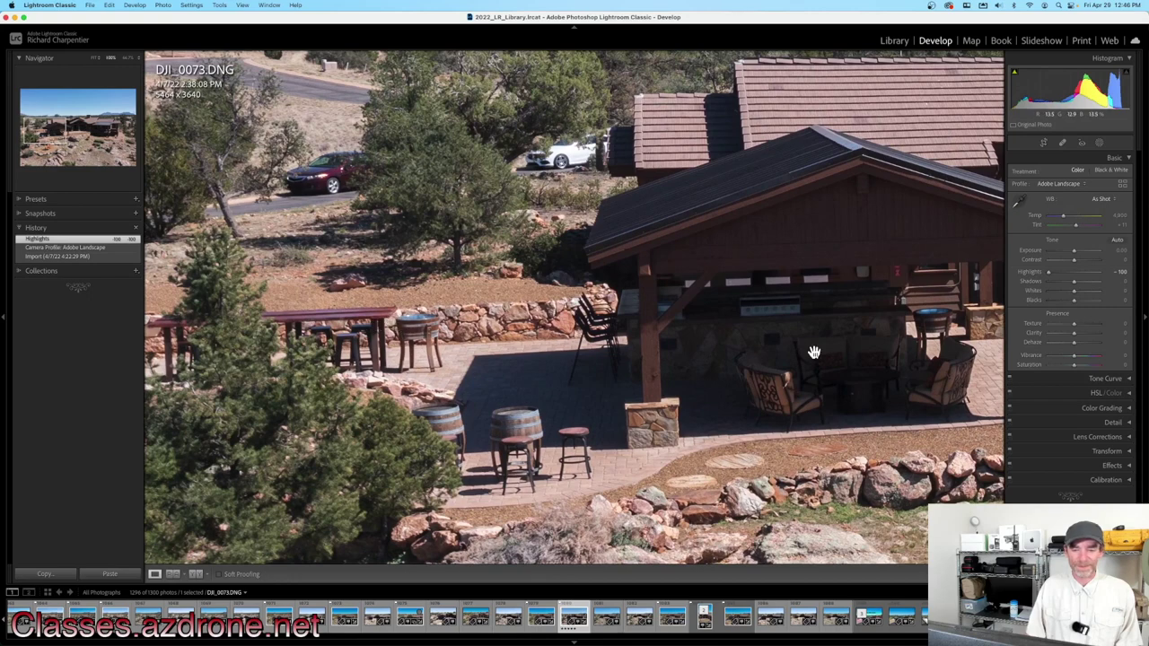
{"action": "left_click_drag", "start_coordinate": [814, 352], "coordinate": [324, 344]}
{"action": "left_click", "coordinate": [710, 343]}
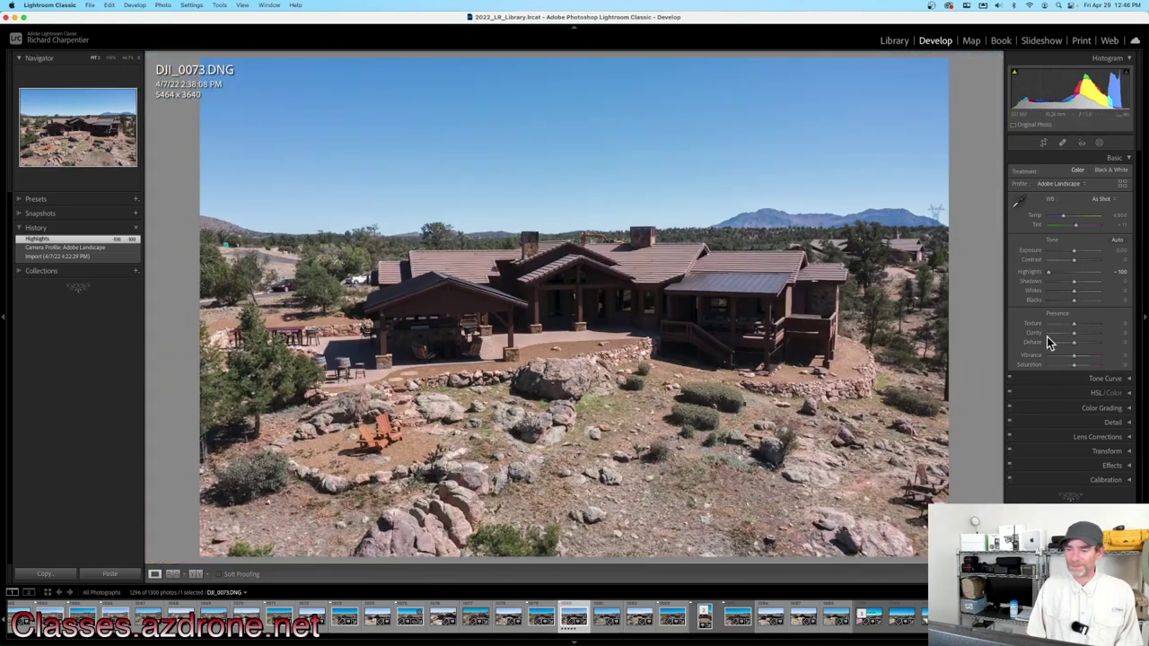
{"action": "left_click", "coordinate": [1091, 282]}
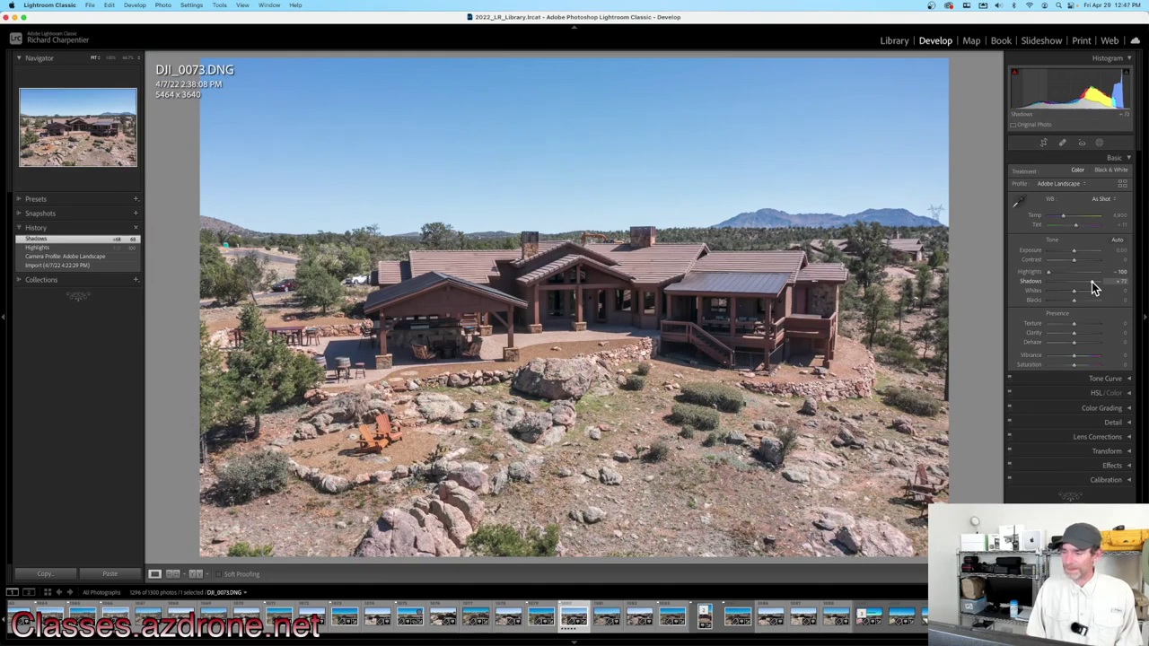
{"action": "left_click_drag", "start_coordinate": [1091, 287], "coordinate": [1097, 288]}
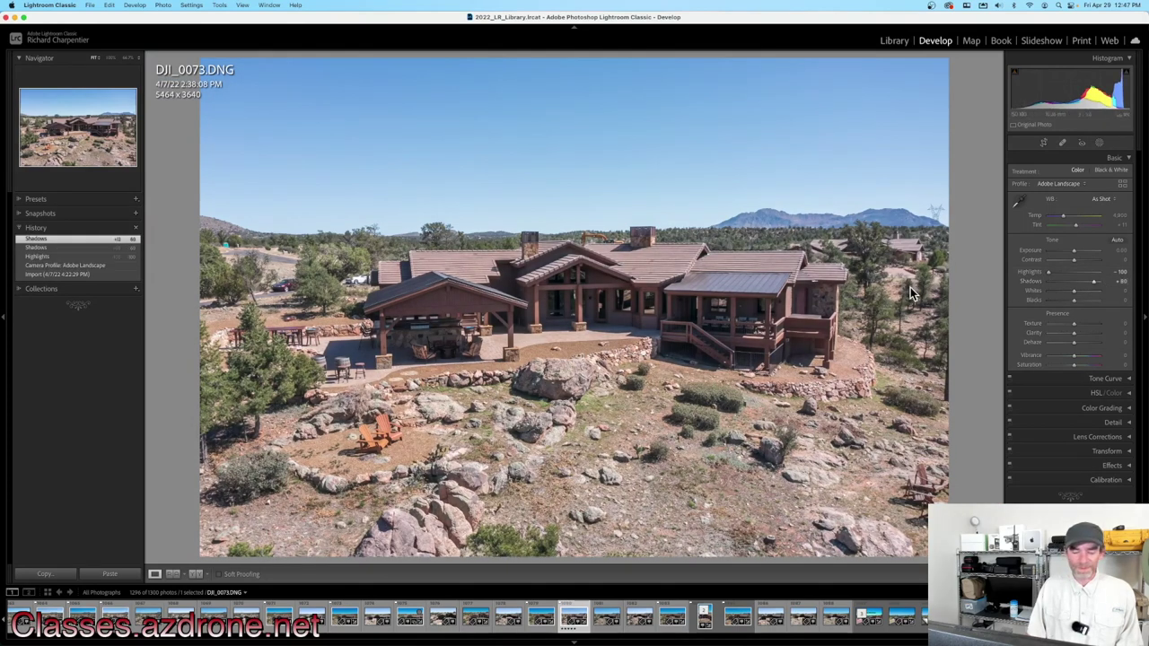
Inspect the shaded entrance of the house, and set Whites to +20 and Blacks to -21
{"action": "left_click", "coordinate": [579, 305]}
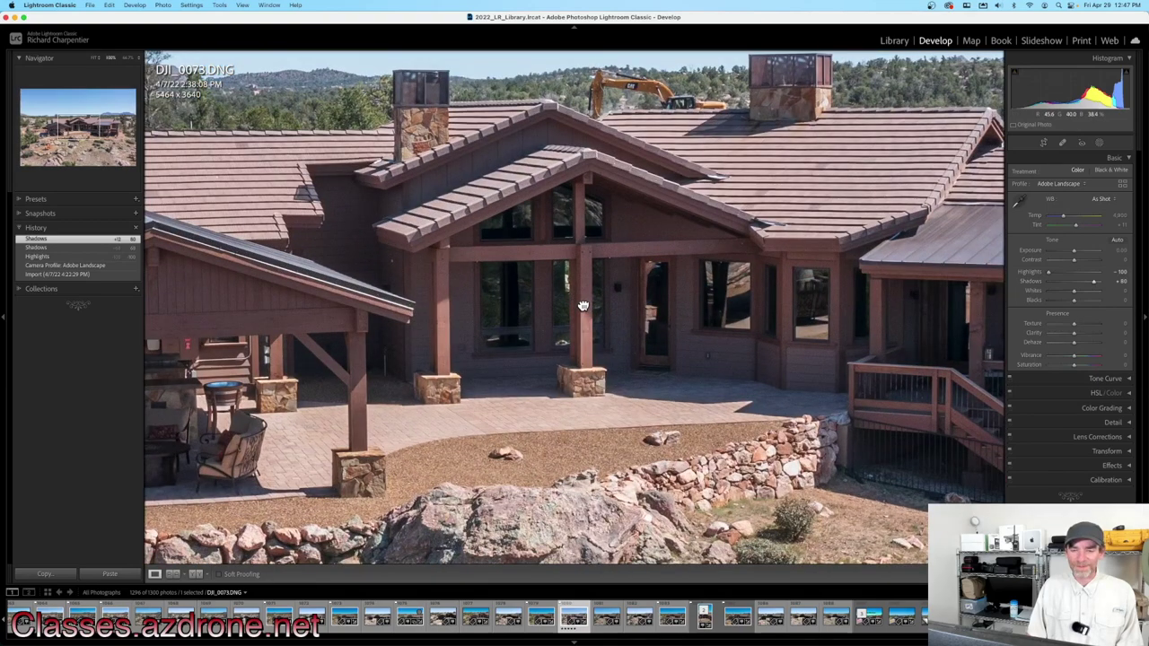
{"action": "left_click", "coordinate": [583, 306]}
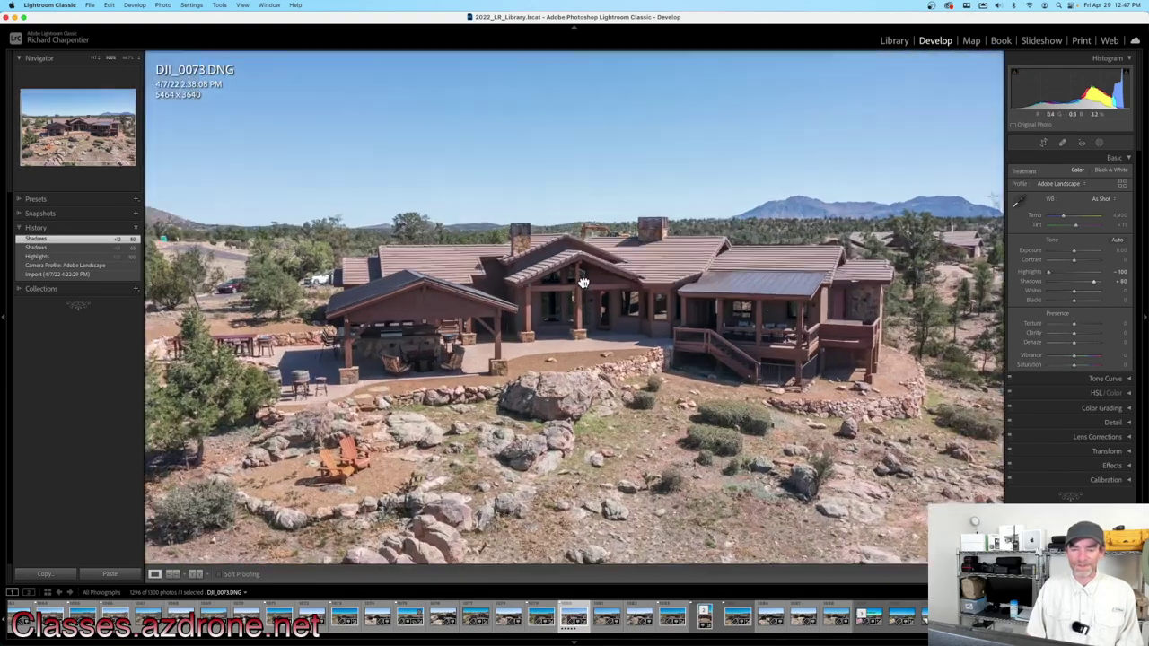
{"action": "left_click", "coordinate": [583, 283]}
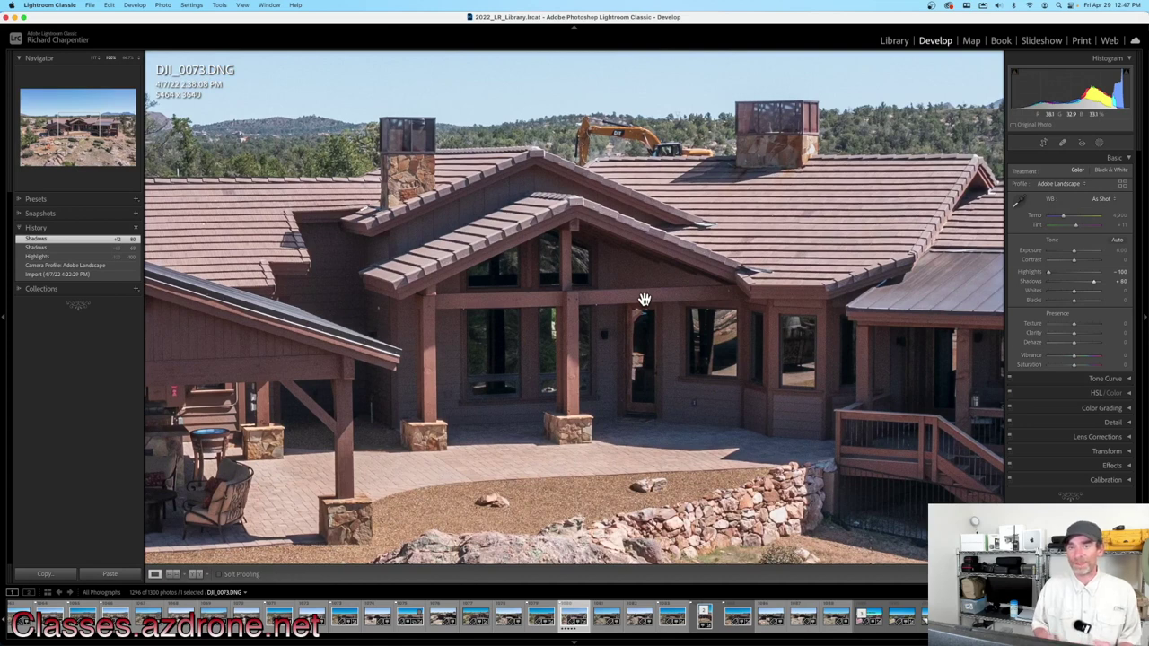
{"action": "left_click", "coordinate": [568, 299]}
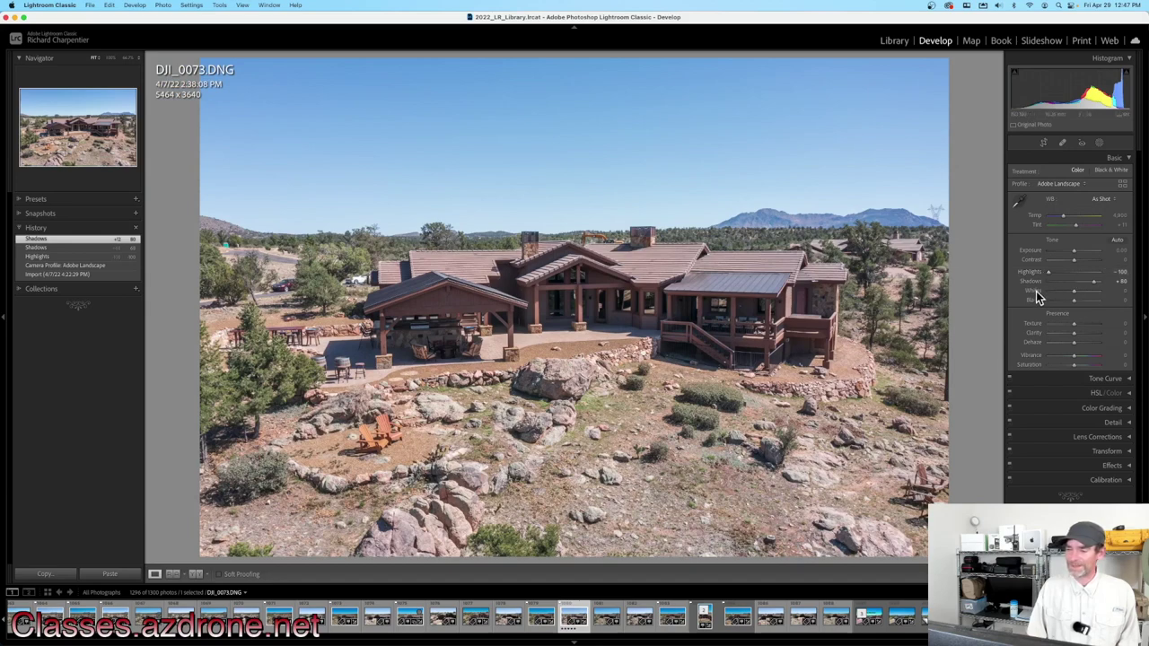
{"action": "key", "text": "shift+Up"}
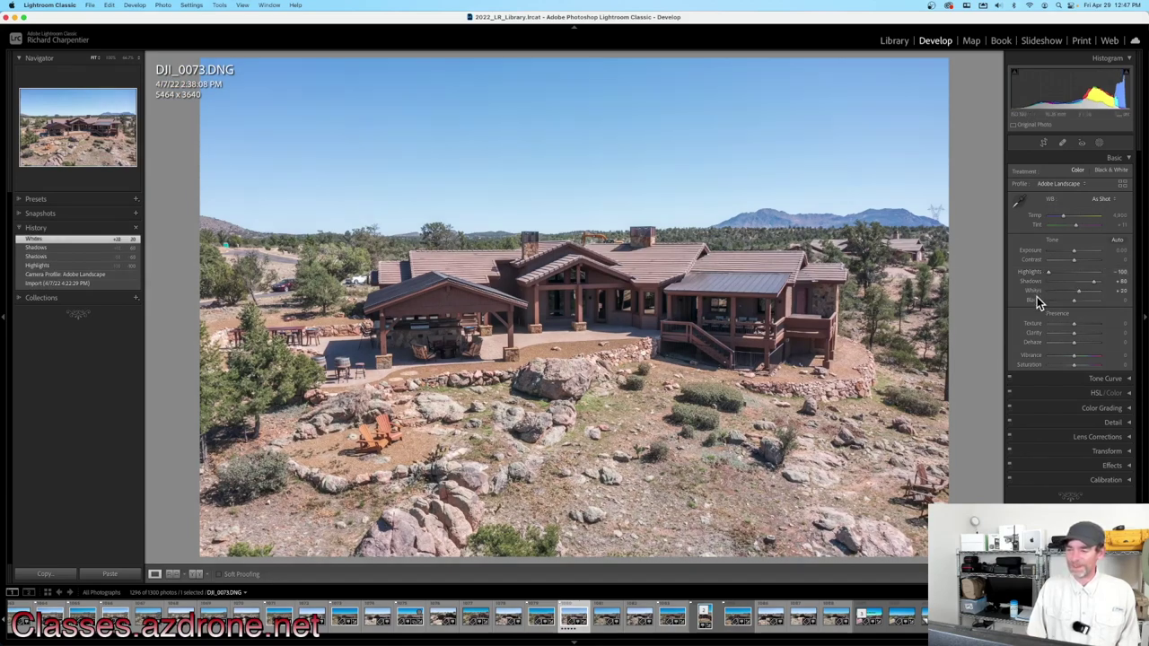
{"action": "double_click", "coordinate": [1033, 301], "text": "shift"}
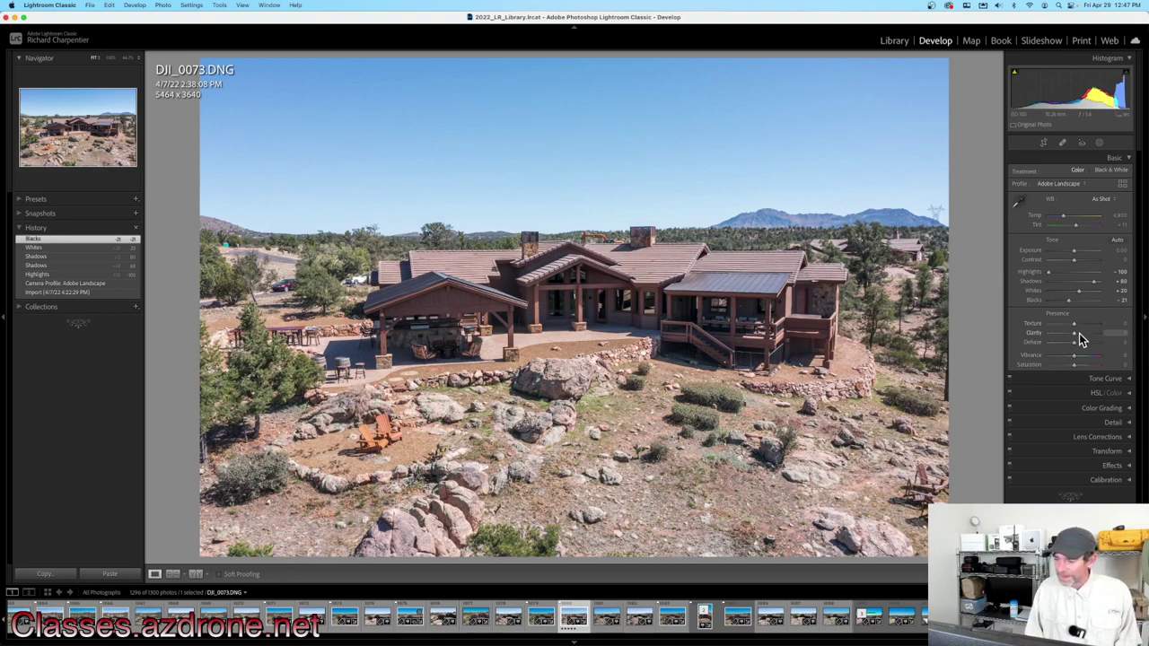
Set the photo's Clarity to +20 and Dehaze to +19
{"action": "scroll", "coordinate": [1079, 333], "scroll_direction": "up", "scroll_amount": 5}
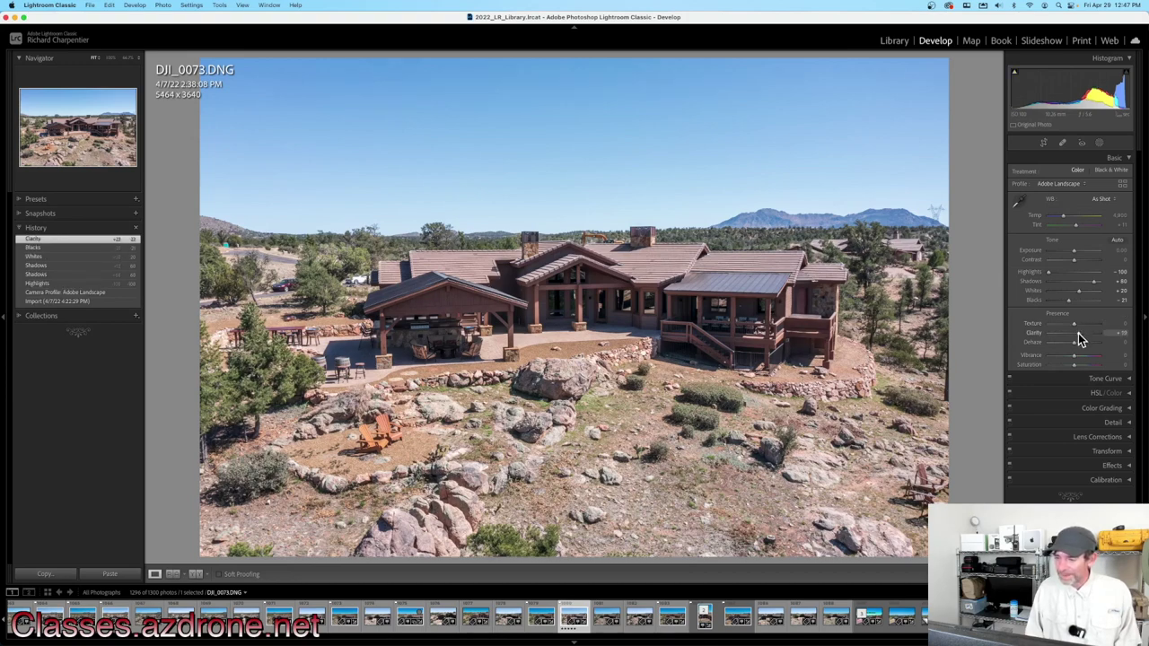
{"action": "scroll", "coordinate": [1079, 333], "scroll_direction": "down", "scroll_amount": 2}
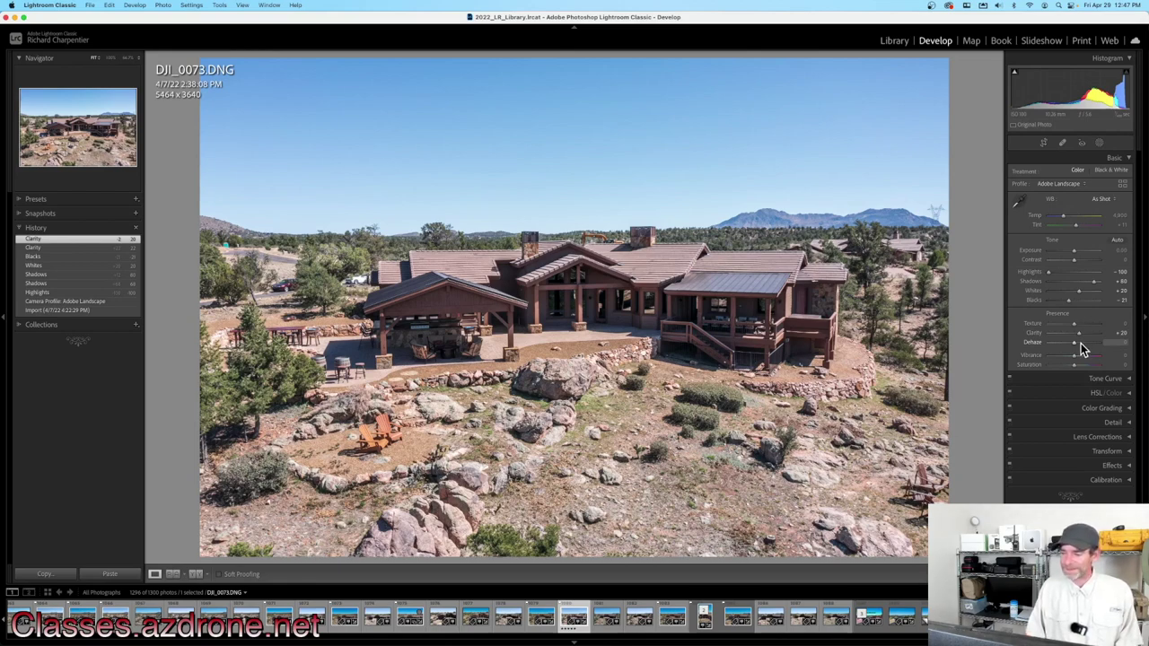
{"action": "scroll", "coordinate": [1079, 344], "scroll_direction": "up", "scroll_amount": 18}
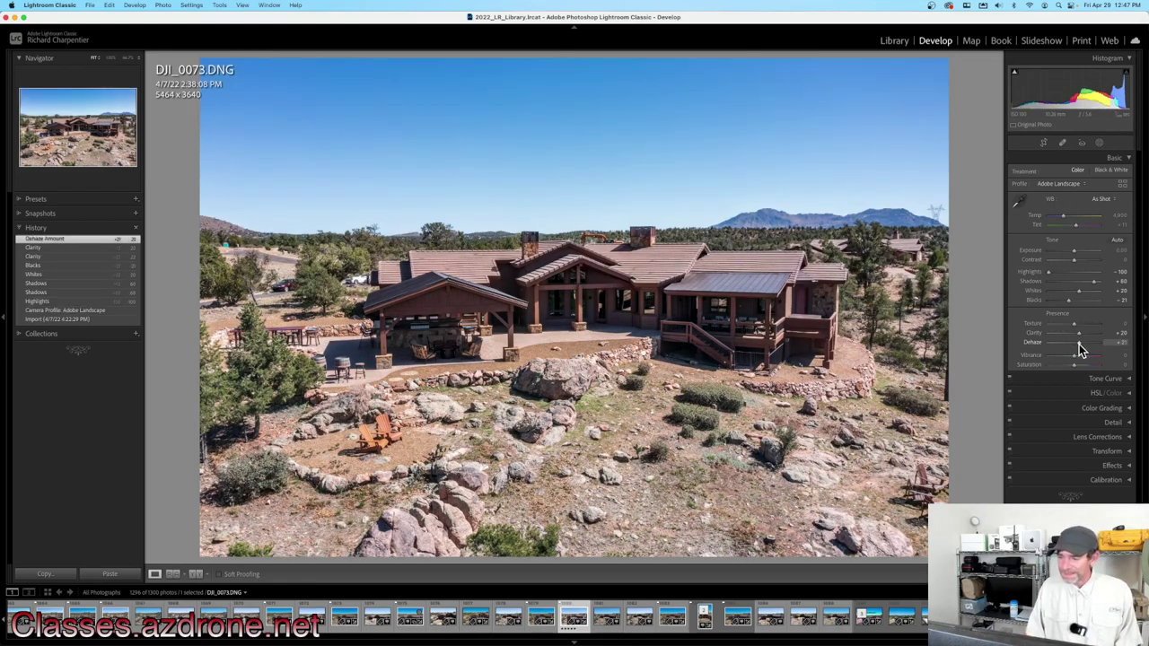
{"action": "scroll", "coordinate": [1079, 348], "scroll_direction": "down", "scroll_amount": 2}
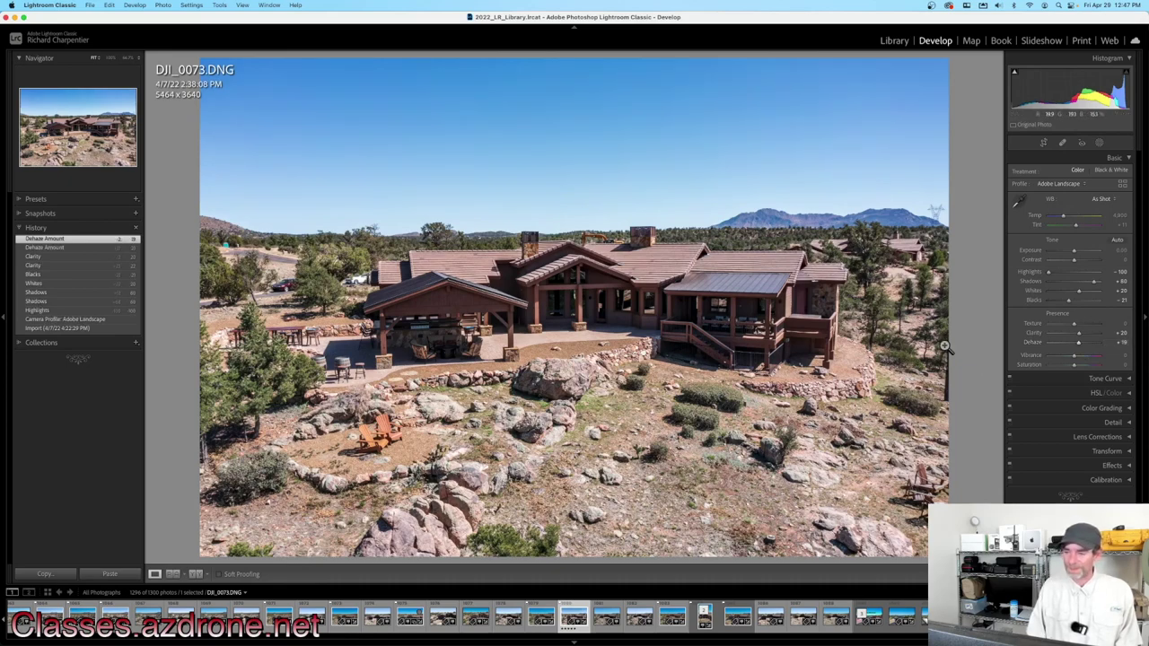
Set the photo's Vibrance to +20
{"action": "scroll", "coordinate": [1080, 356], "scroll_direction": "up", "scroll_amount": 20}
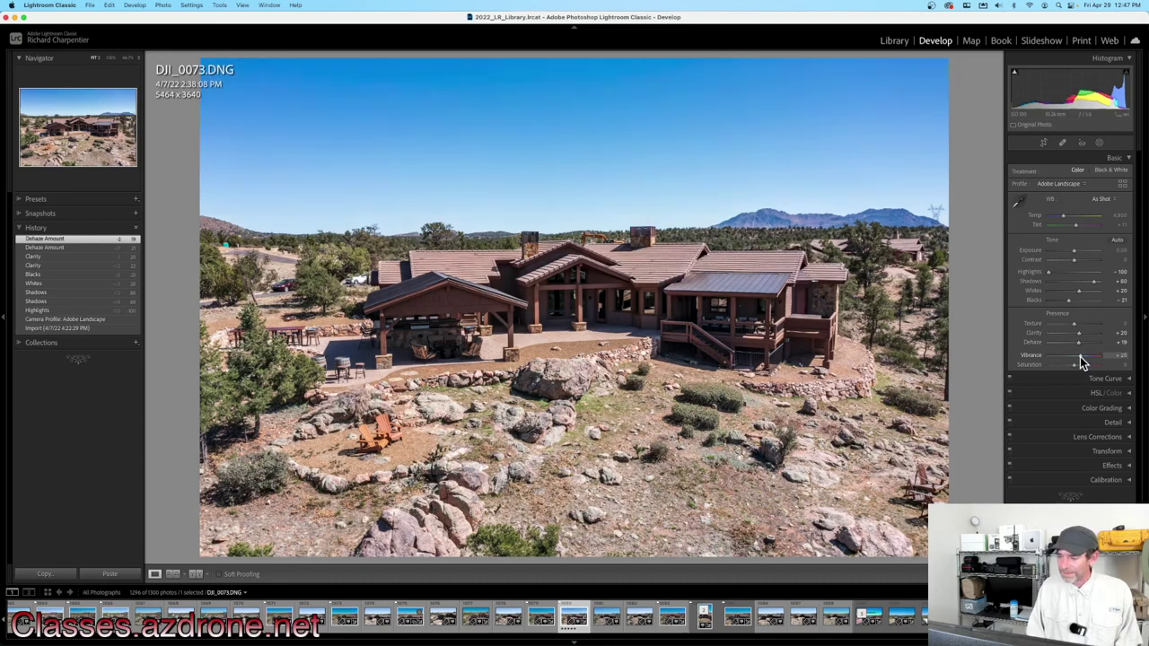
{"action": "scroll", "coordinate": [1079, 356], "scroll_direction": "down", "scroll_amount": 5}
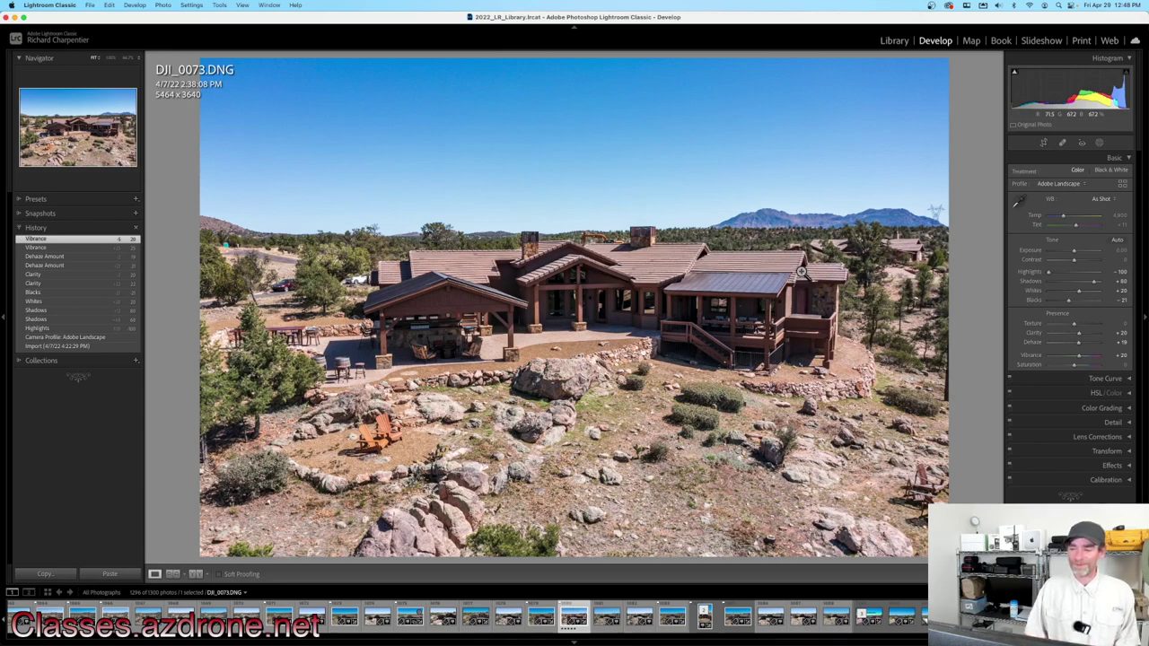
Set the Luminance noise reduction to 20 and check the effect on the house entrance
{"action": "left_click", "coordinate": [1129, 423]}
{"action": "scroll", "coordinate": [1101, 433], "scroll_direction": "down", "scroll_amount": 4}
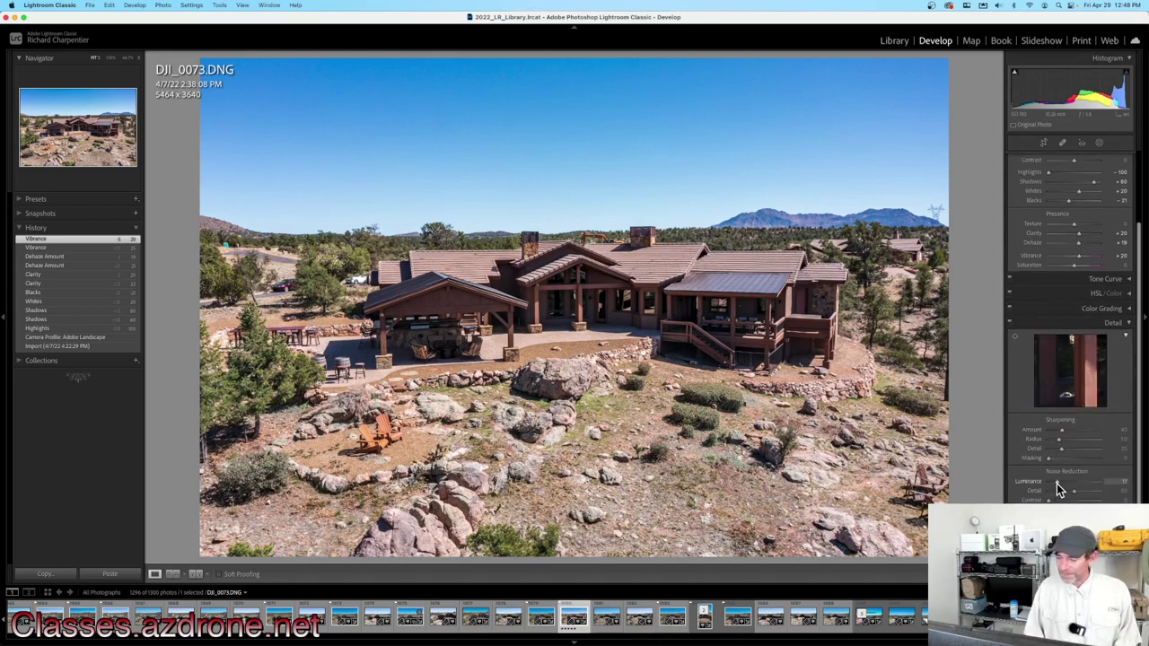
{"action": "left_click", "coordinate": [1057, 484]}
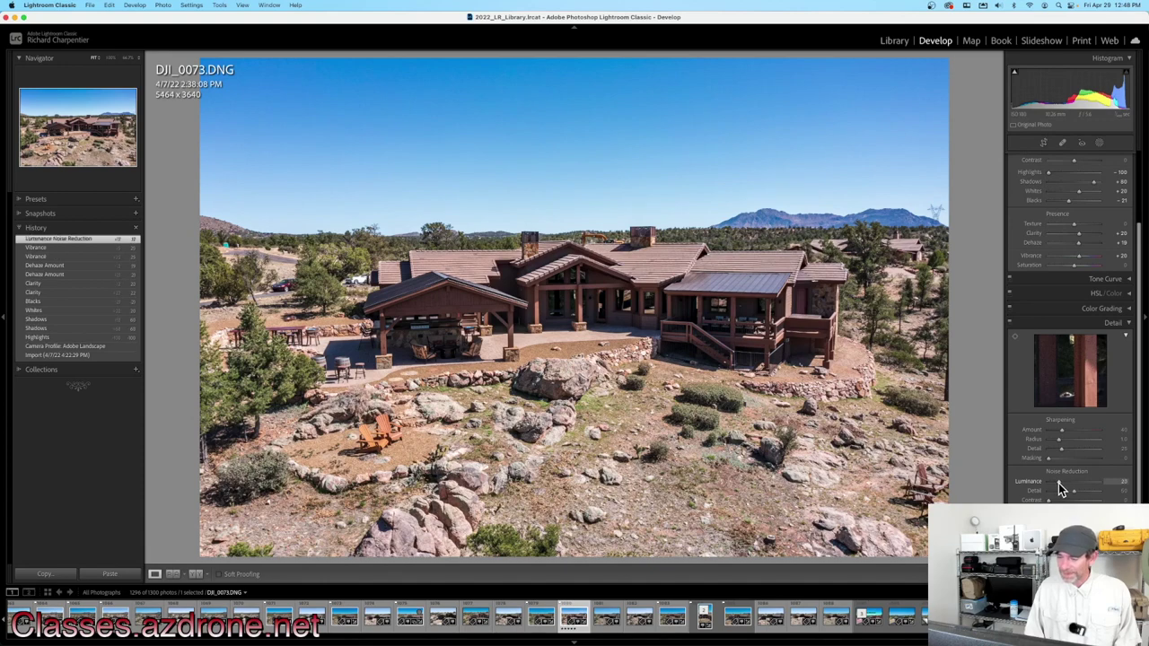
{"action": "left_click_drag", "start_coordinate": [1059, 487], "coordinate": [1063, 488]}
{"action": "left_click", "coordinate": [589, 292]}
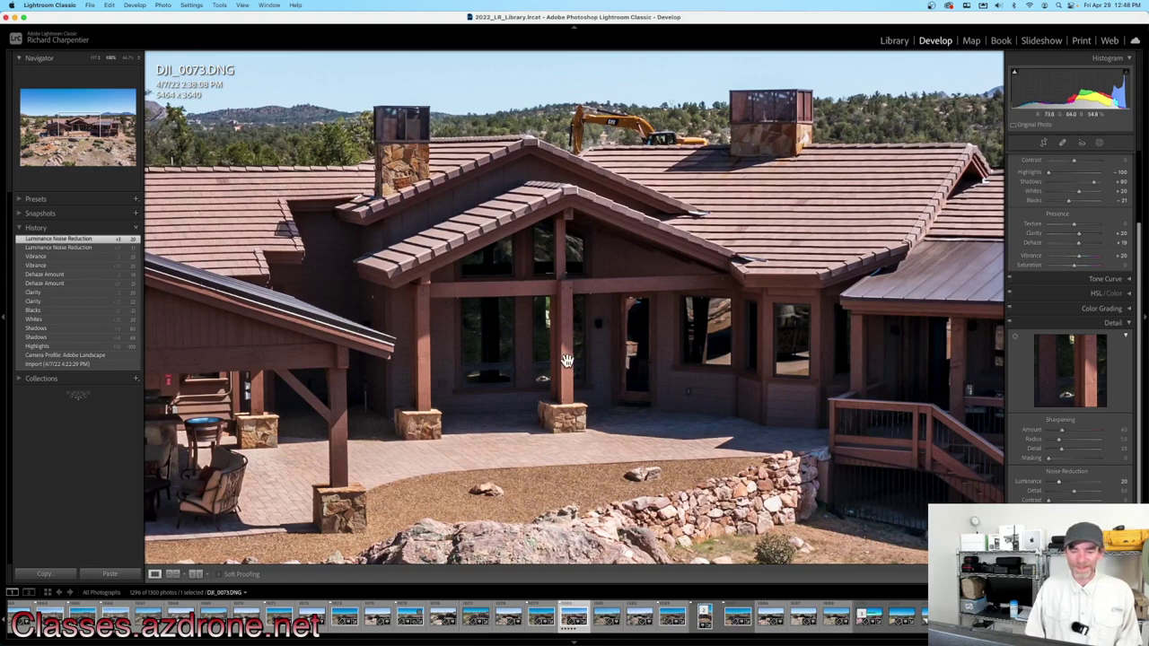
{"action": "left_click", "coordinate": [617, 337]}
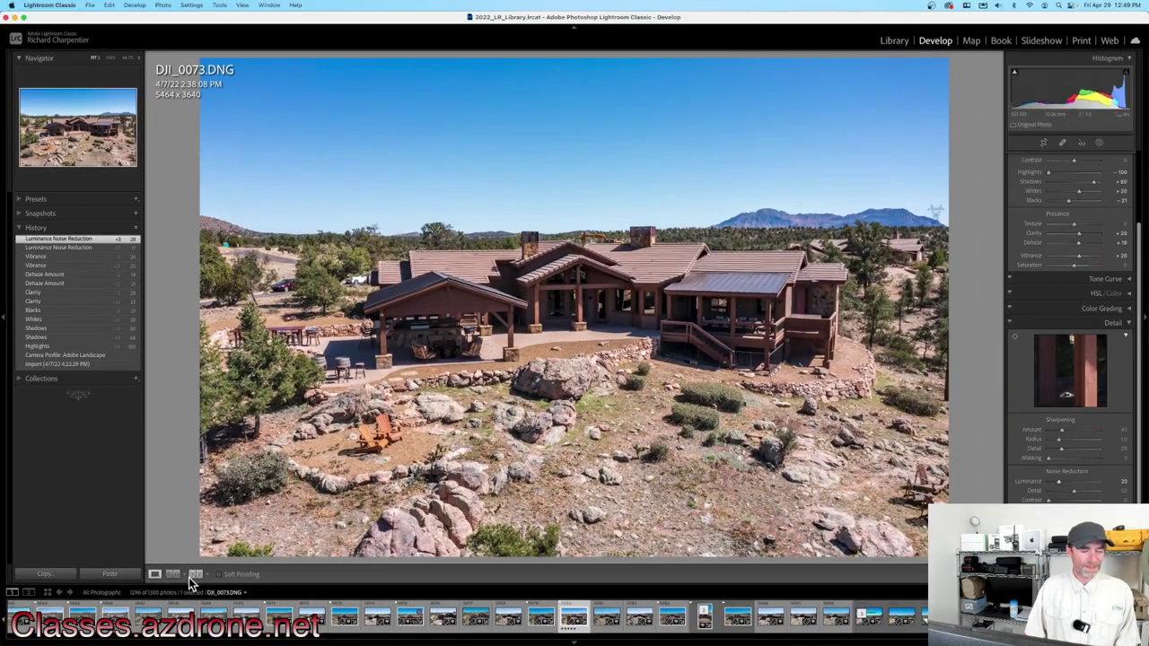
Compare the photo before and after side by side without side panels, examining the entrance, the deck and the covered patio up close
{"action": "left_click", "coordinate": [196, 561]}
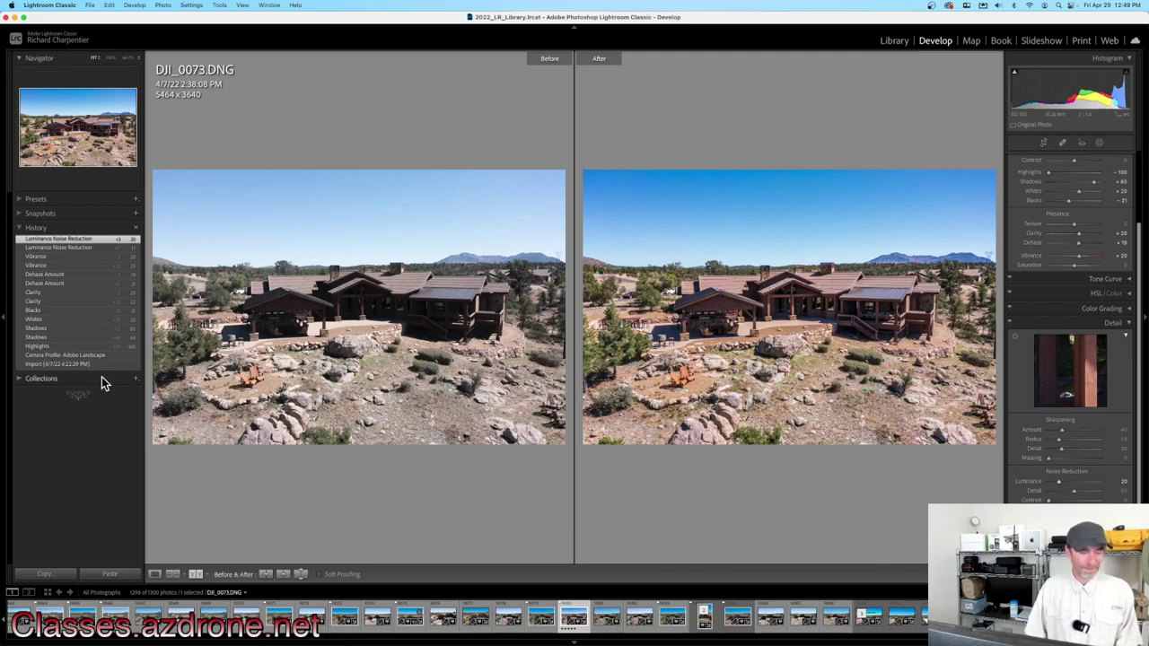
{"action": "key", "text": "Tab"}
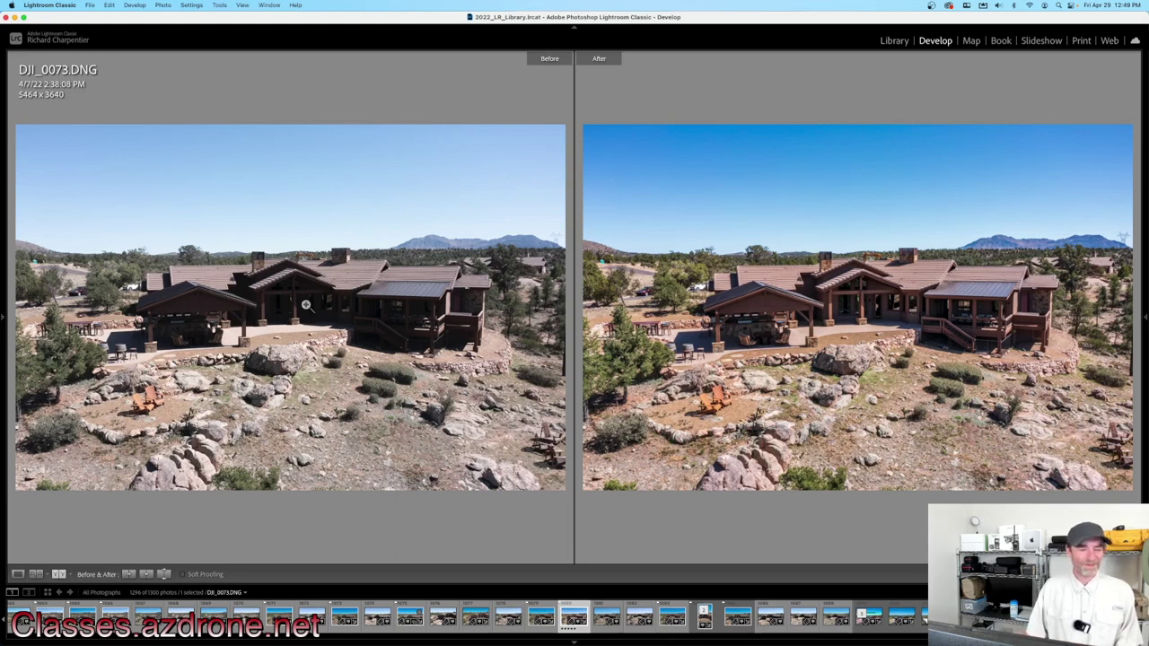
{"action": "left_click", "coordinate": [285, 297]}
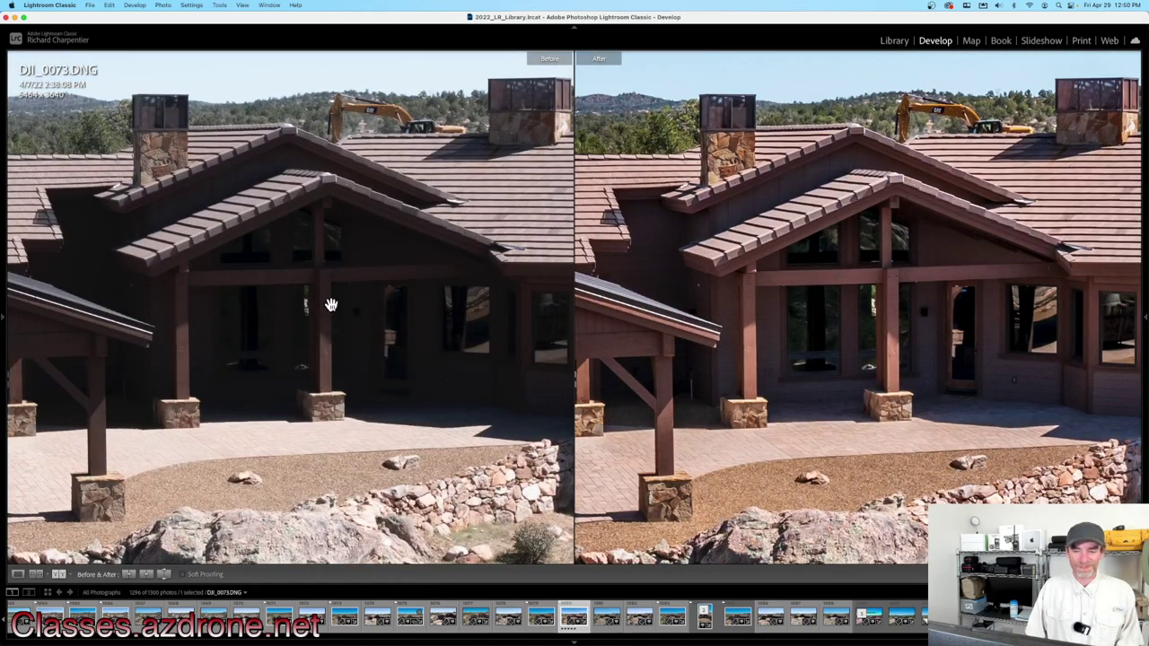
{"action": "left_click_drag", "start_coordinate": [946, 319], "coordinate": [904, 314]}
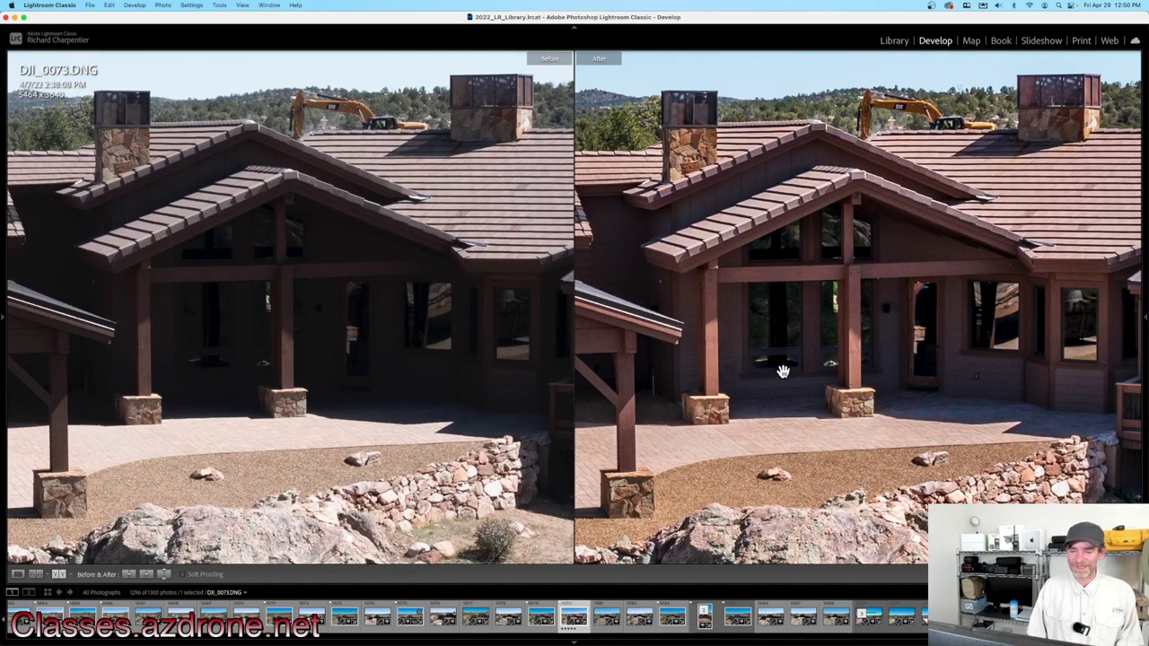
{"action": "left_click_drag", "start_coordinate": [890, 360], "coordinate": [813, 358]}
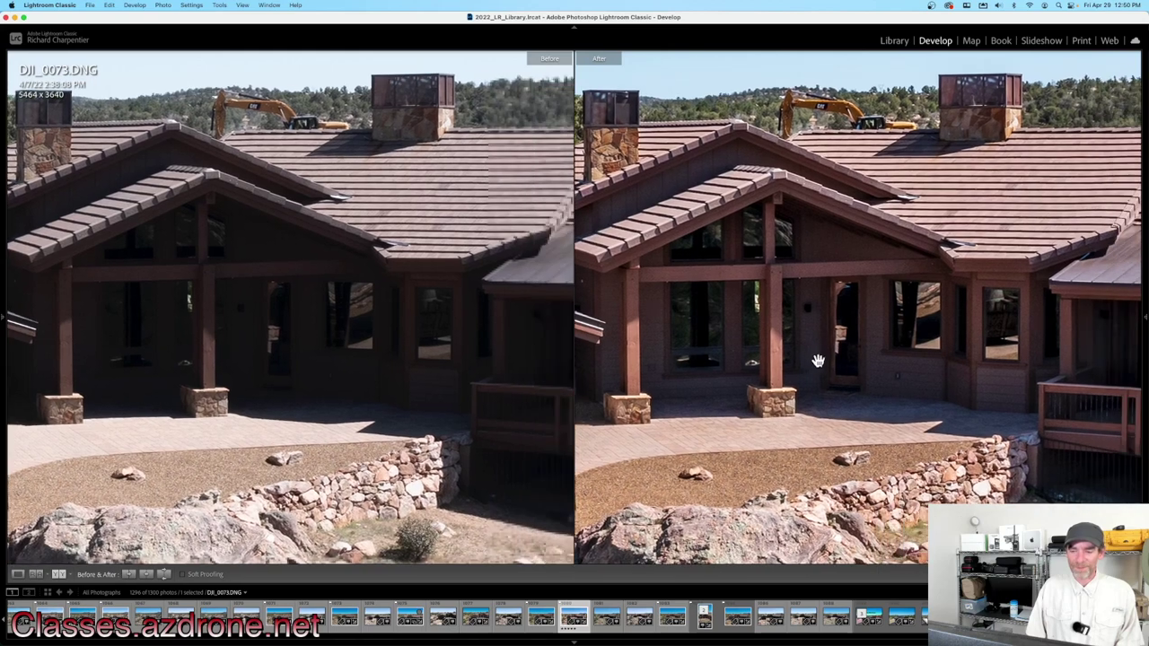
{"action": "left_click_drag", "start_coordinate": [916, 363], "coordinate": [855, 338]}
{"action": "left_click_drag", "start_coordinate": [952, 355], "coordinate": [794, 350]}
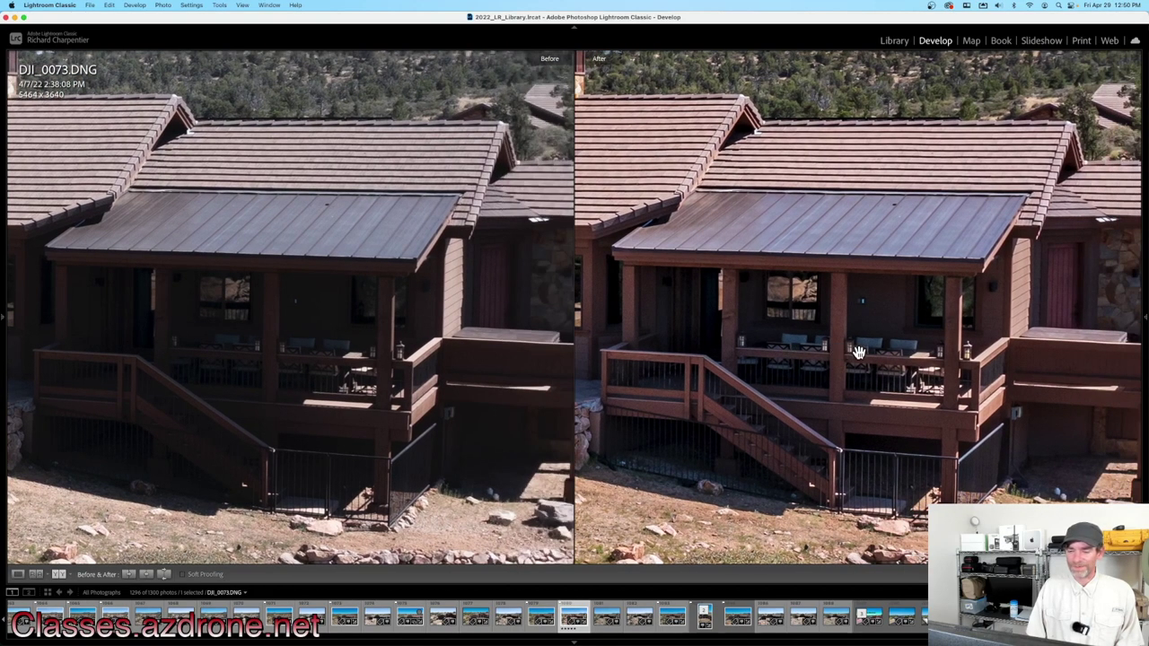
{"action": "left_click_drag", "start_coordinate": [758, 354], "coordinate": [1029, 342]}
{"action": "left_click", "coordinate": [1029, 343]}
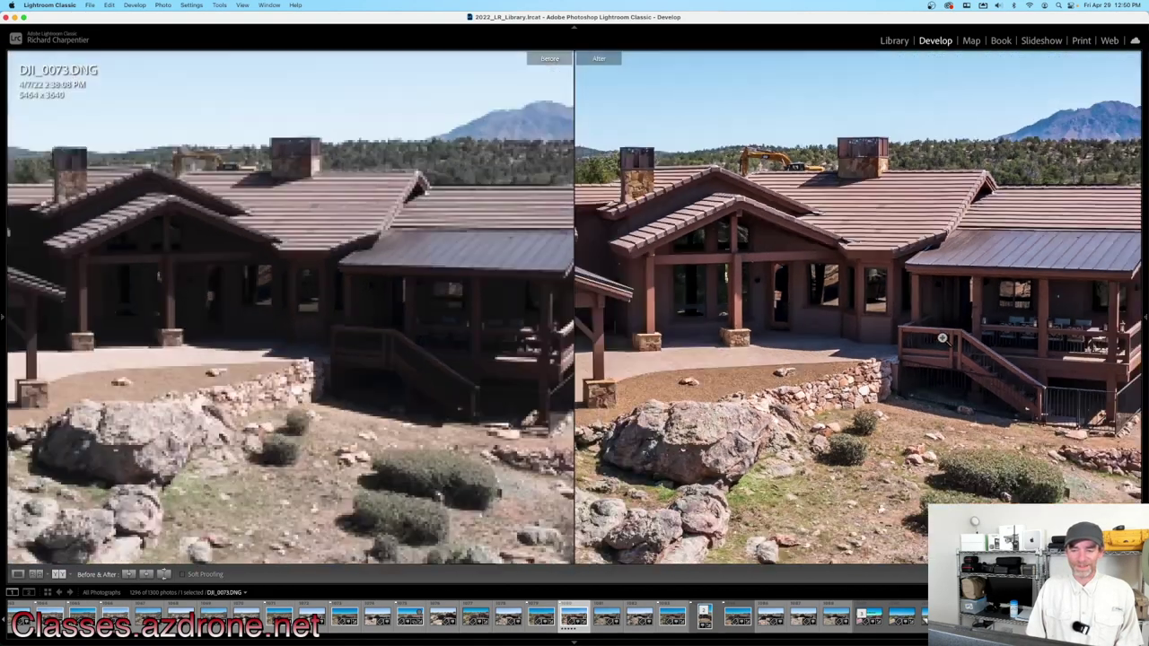
{"action": "left_click", "coordinate": [759, 322]}
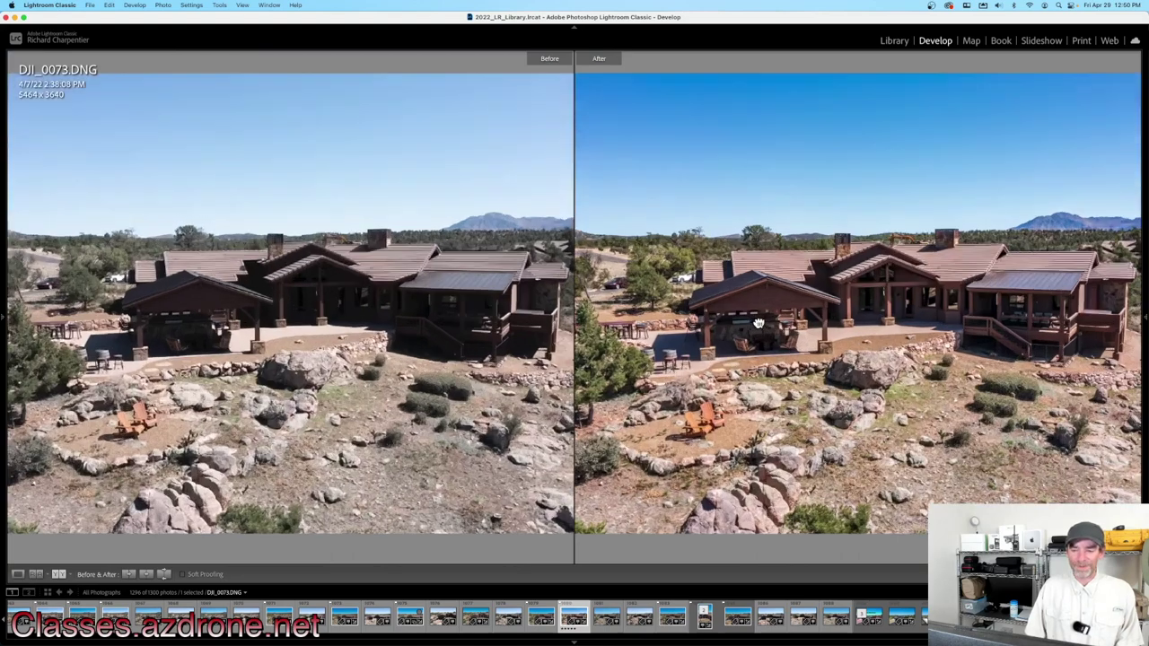
{"action": "left_click_drag", "start_coordinate": [724, 339], "coordinate": [752, 321]}
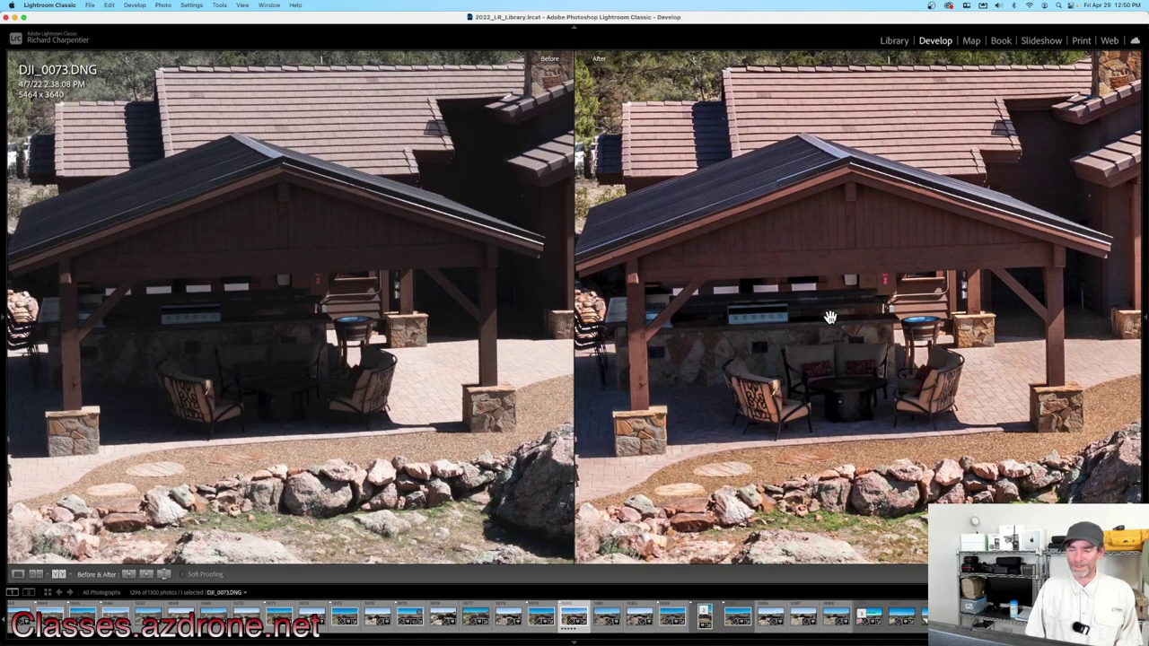
Leave the before-and-after comparison, showing the whole edited photo in the single view with the side panels restored
{"action": "left_click", "coordinate": [768, 334]}
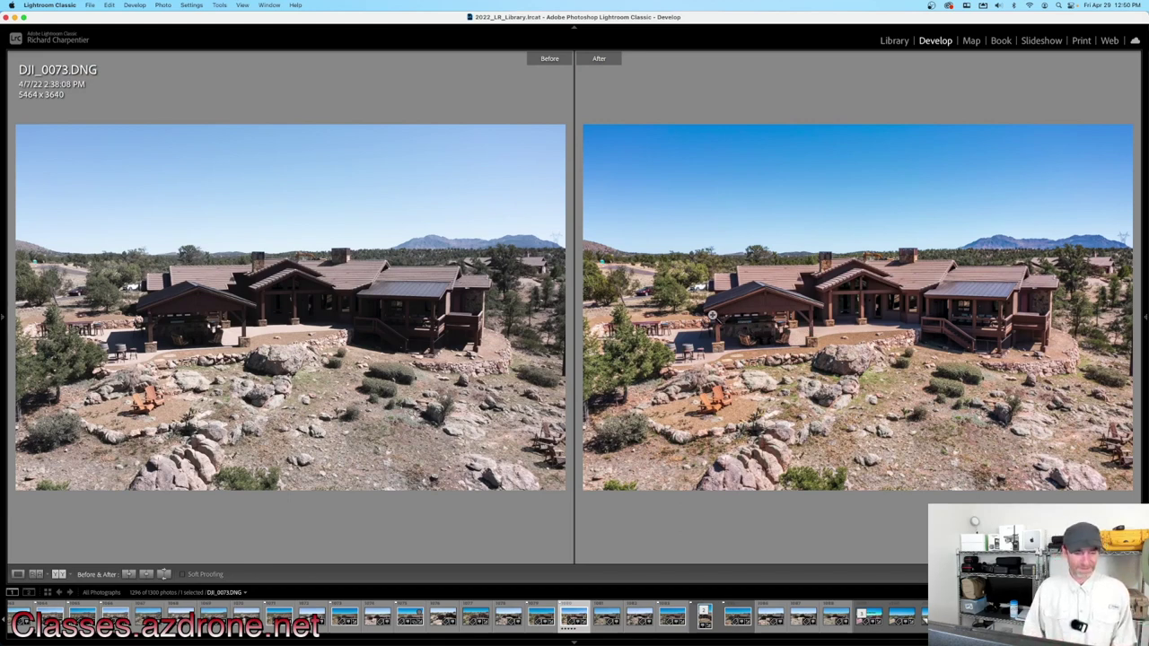
{"action": "key", "text": "y"}
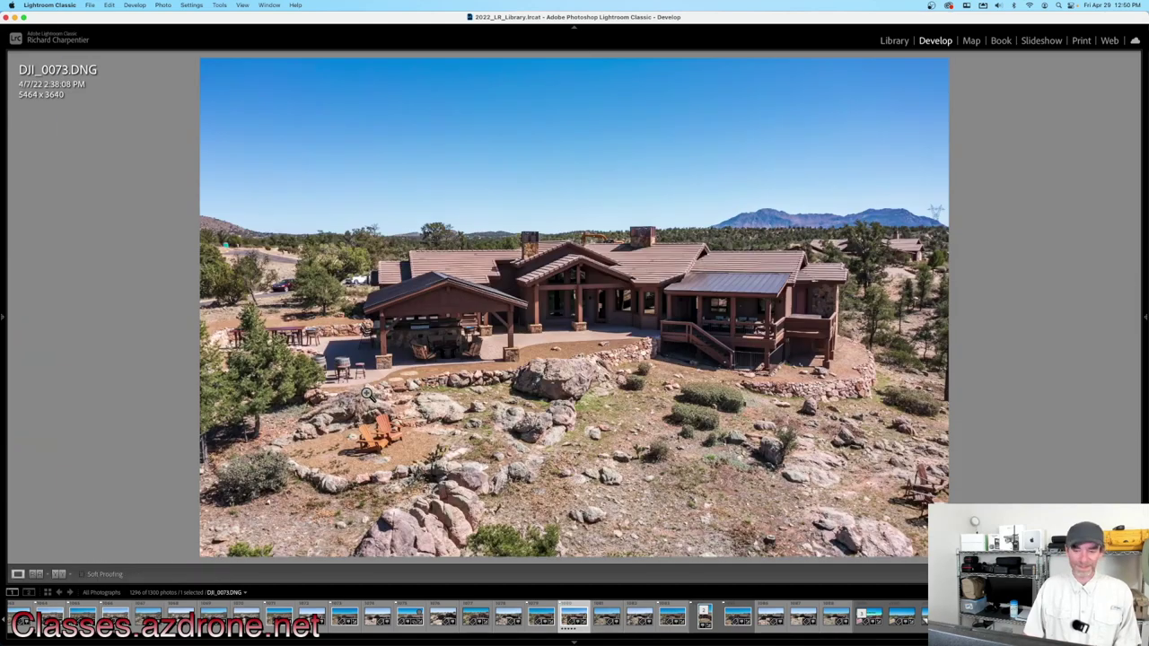
{"action": "key", "text": "Tab"}
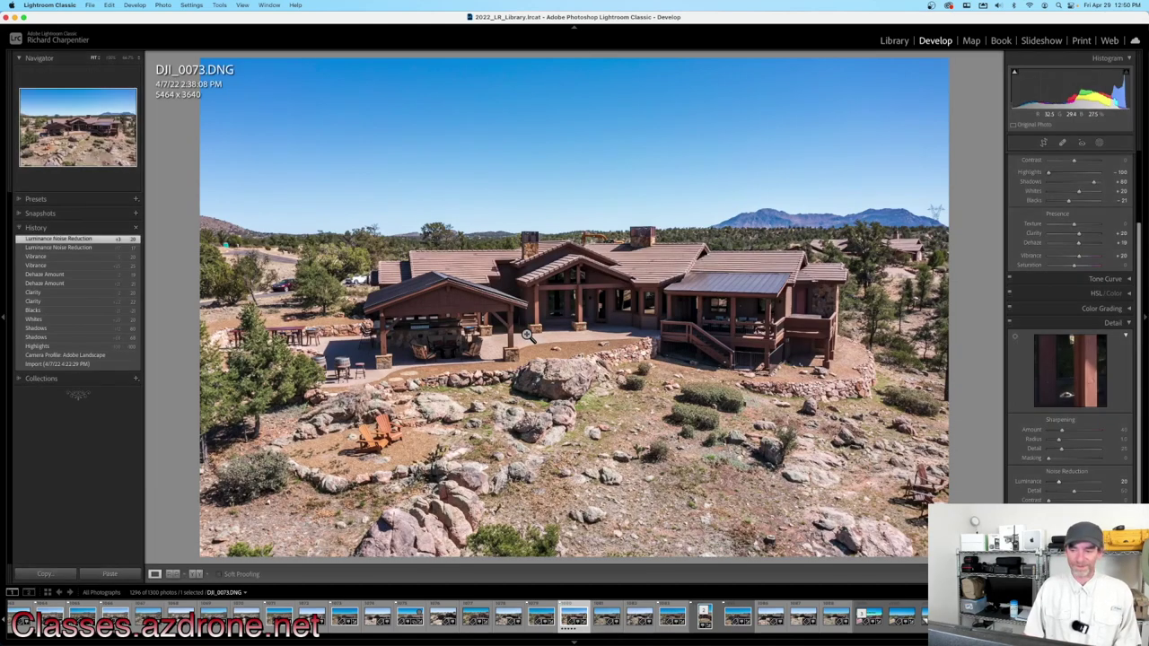
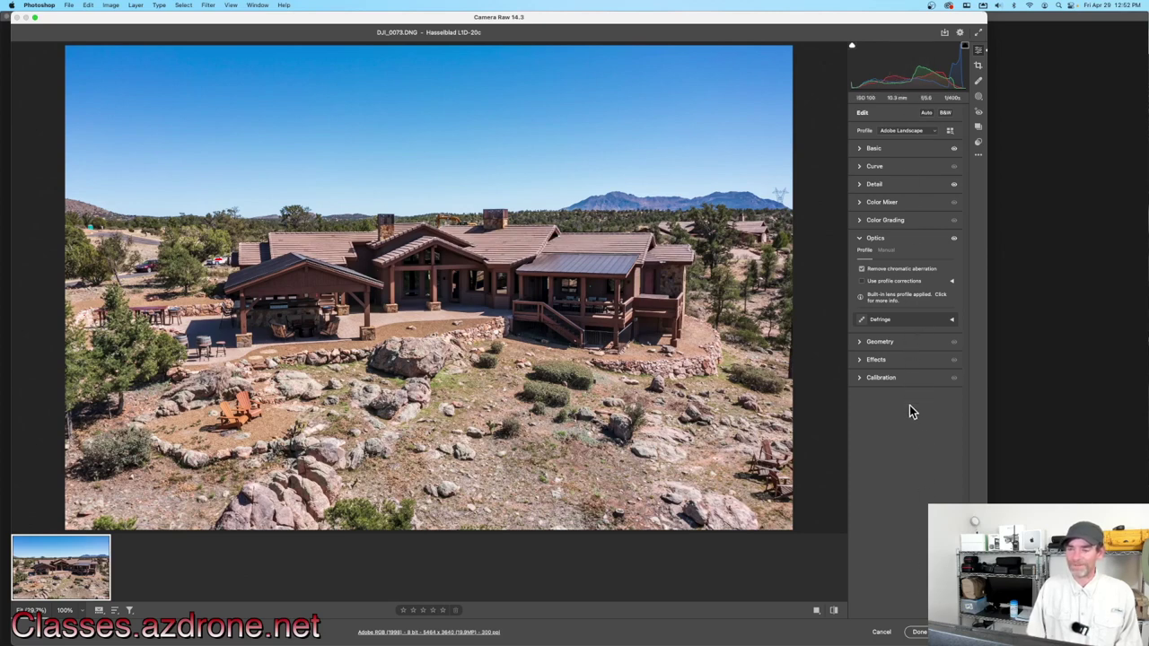
Set the photo's Vibrance to 0 in the Camera Raw basic adjustments
{"action": "left_click", "coordinate": [860, 149]}
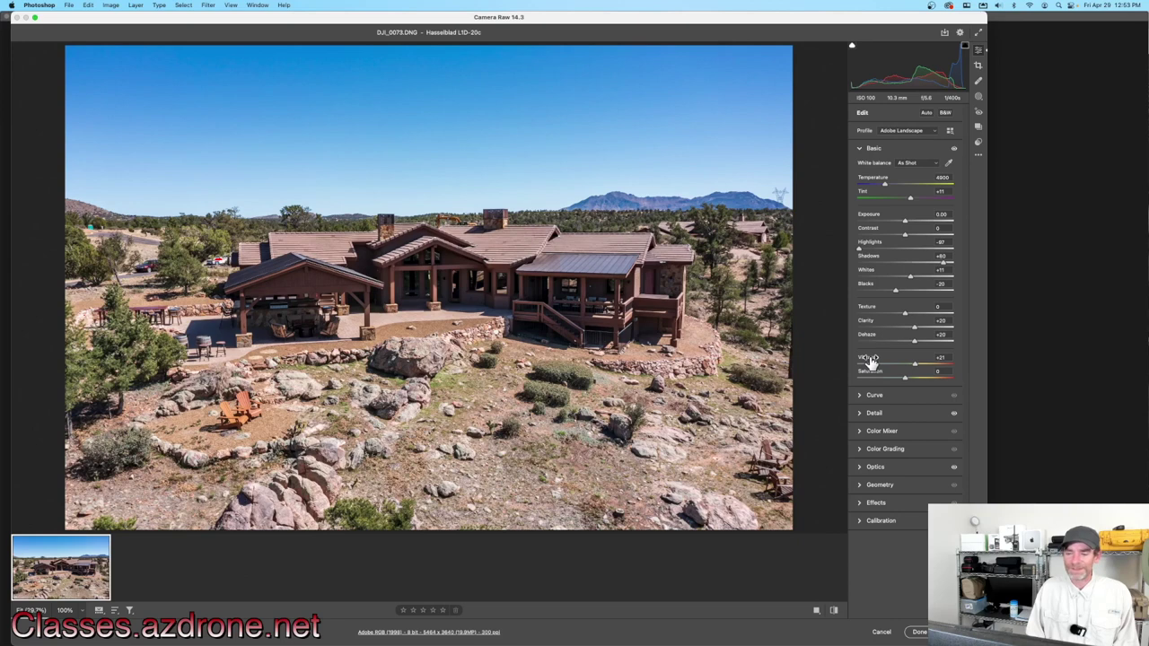
{"action": "left_click", "coordinate": [948, 359]}
{"action": "type", "text": "0"}
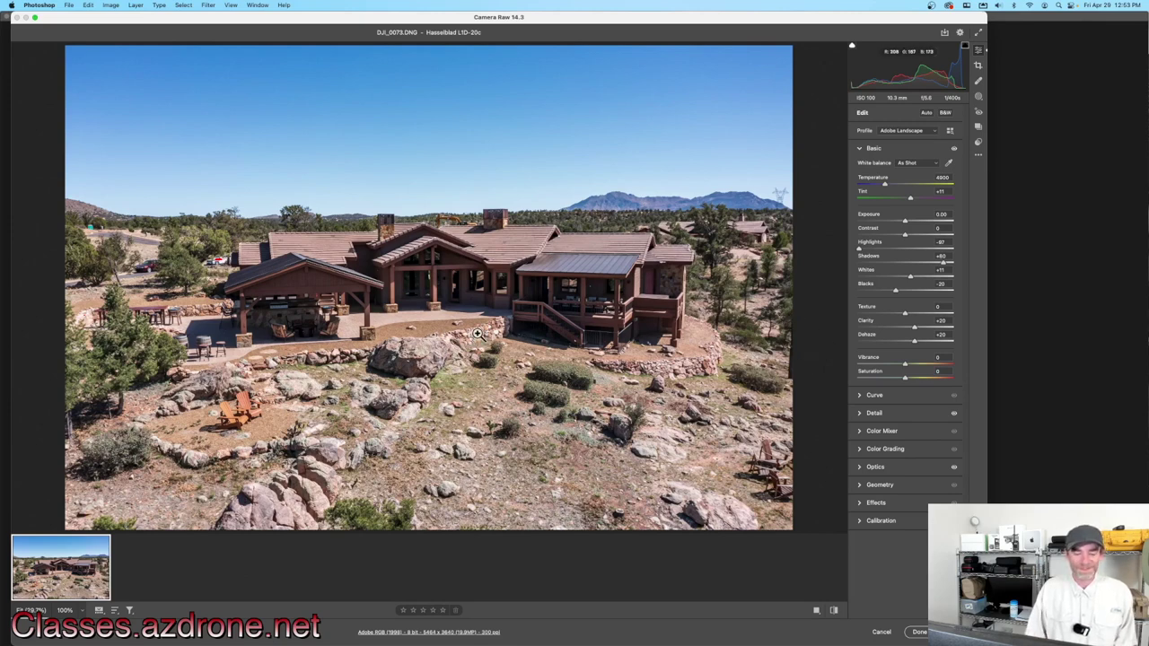
Switch to Lightroom Classic and quit the application
{"action": "mouse_move", "coordinate": [422, 637]}
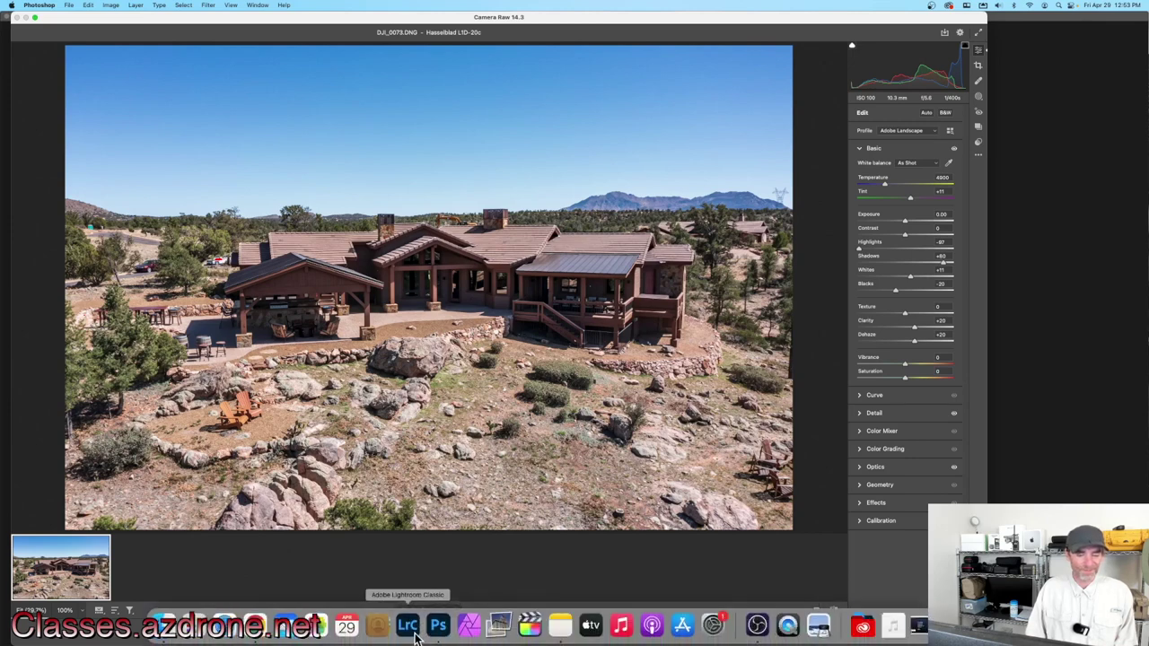
{"action": "left_click", "coordinate": [415, 633]}
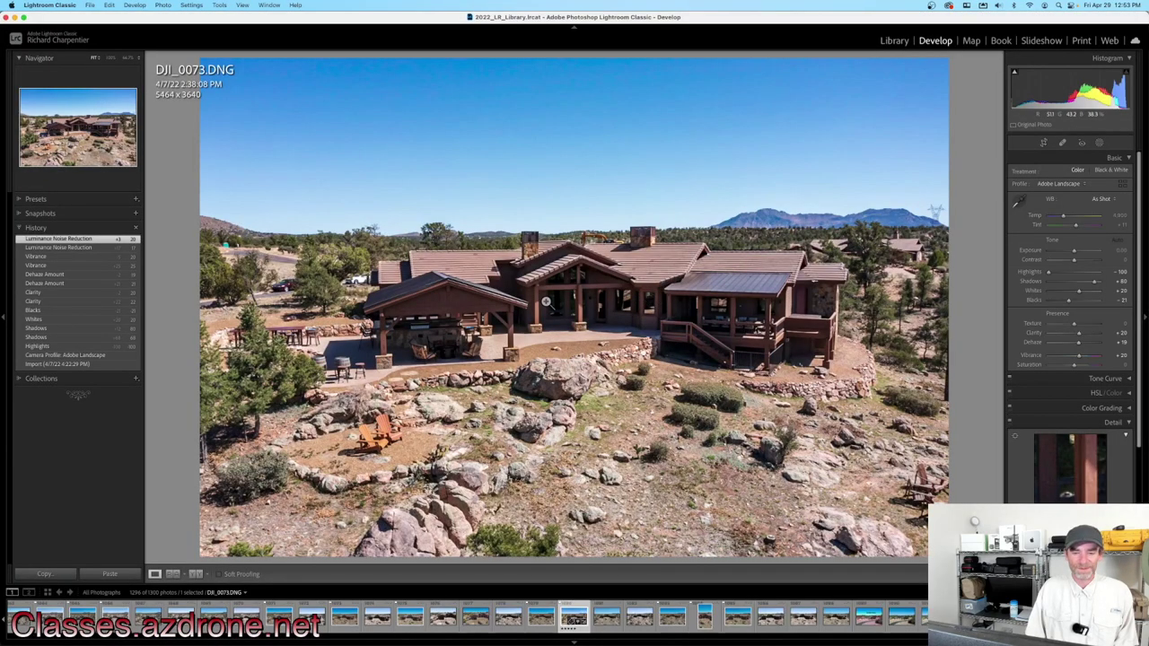
{"action": "mouse_move", "coordinate": [695, 17]}
{"action": "left_mouse_down"}
{"action": "mouse_move", "coordinate": [707, 417]}
{"action": "mouse_move", "coordinate": [680, 44]}
{"action": "mouse_move", "coordinate": [700, 482]}
{"action": "mouse_move", "coordinate": [677, 16]}
{"action": "left_mouse_up"}
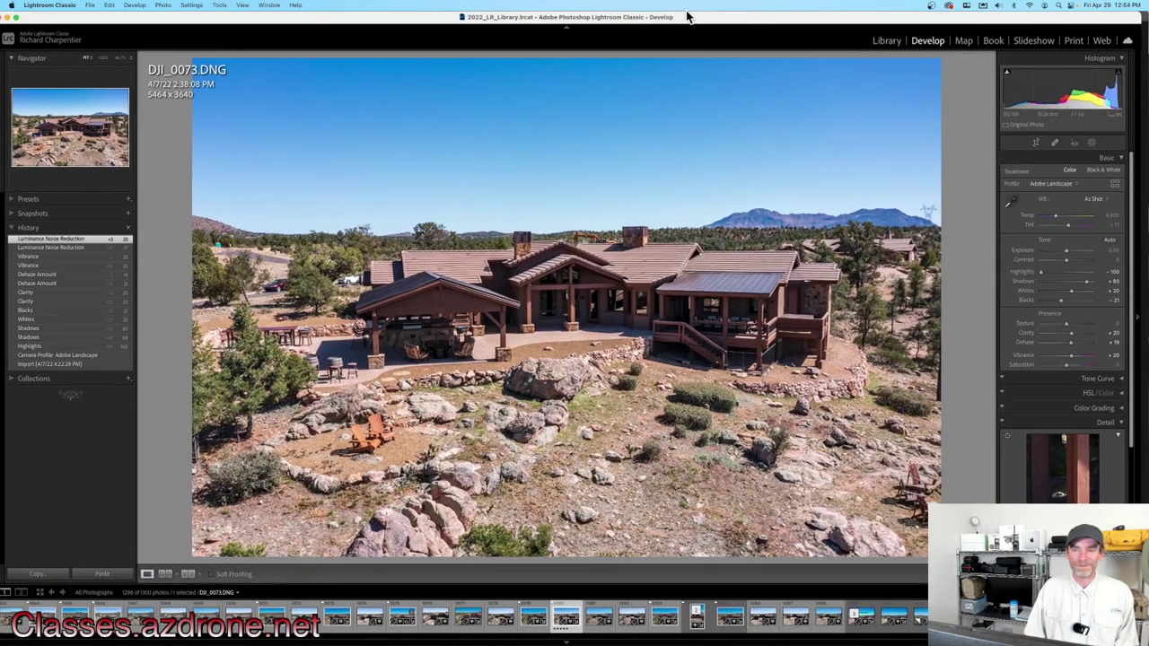
{"action": "left_click", "coordinate": [65, 7]}
{"action": "left_click", "coordinate": [94, 128]}
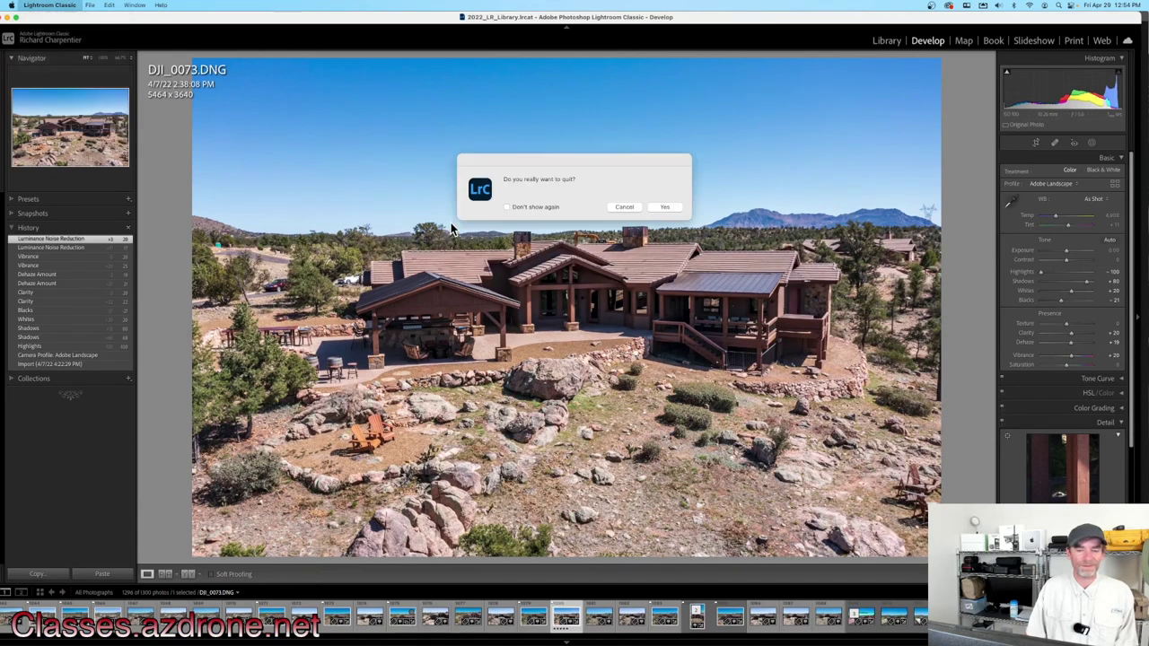
{"action": "left_click", "coordinate": [657, 207]}
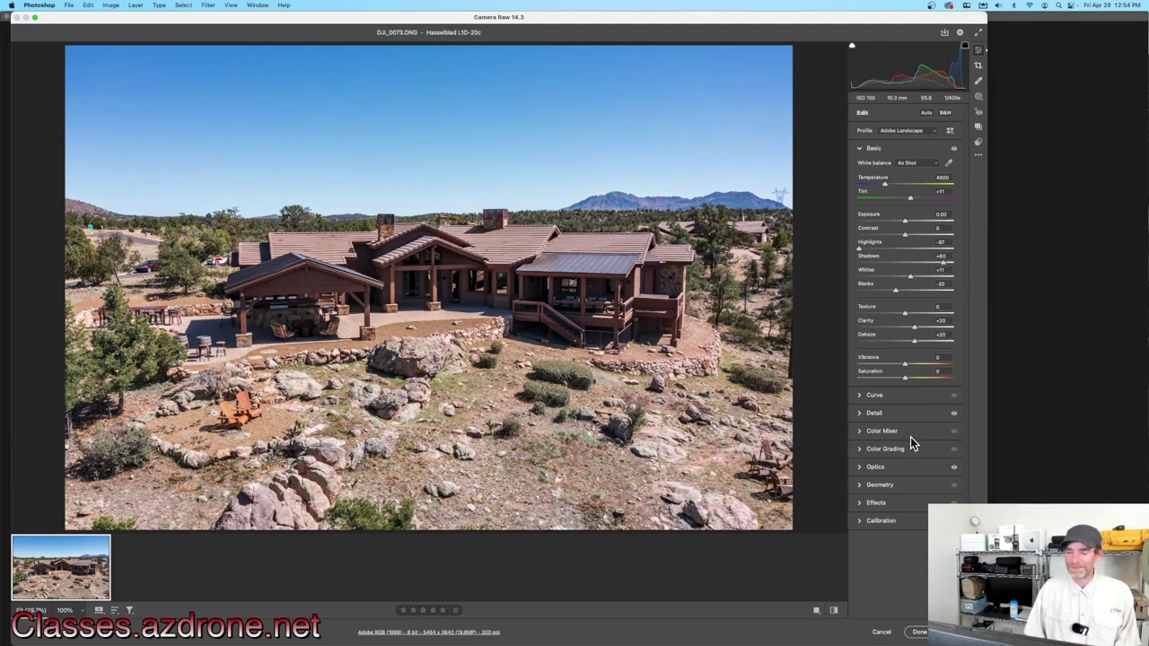
Set the Camera Raw Noise Reduction to 20 and open the photo in Photoshop
{"action": "left_click", "coordinate": [862, 414]}
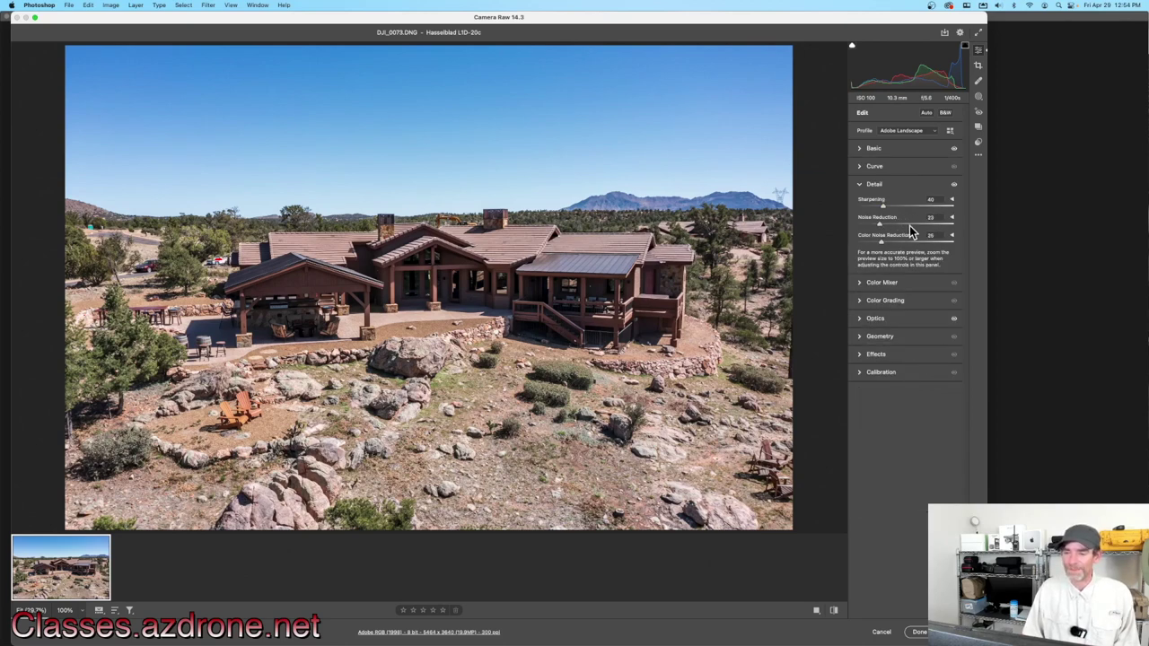
{"action": "left_click_drag", "start_coordinate": [881, 228], "coordinate": [880, 228]}
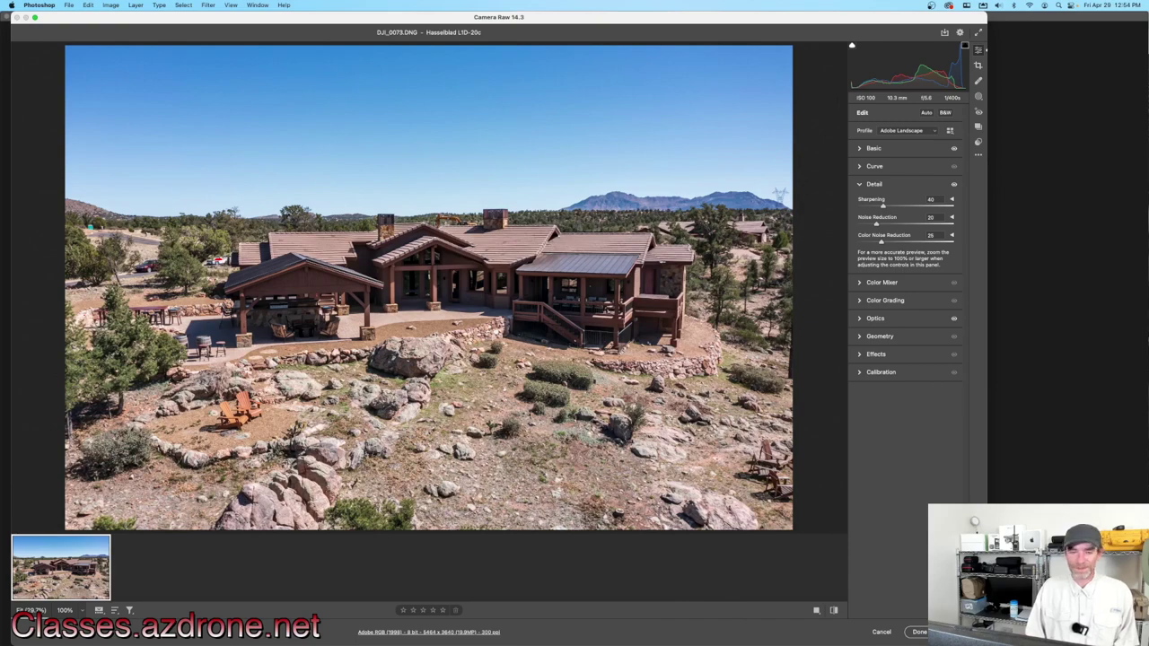
{"action": "left_click", "coordinate": [956, 632]}
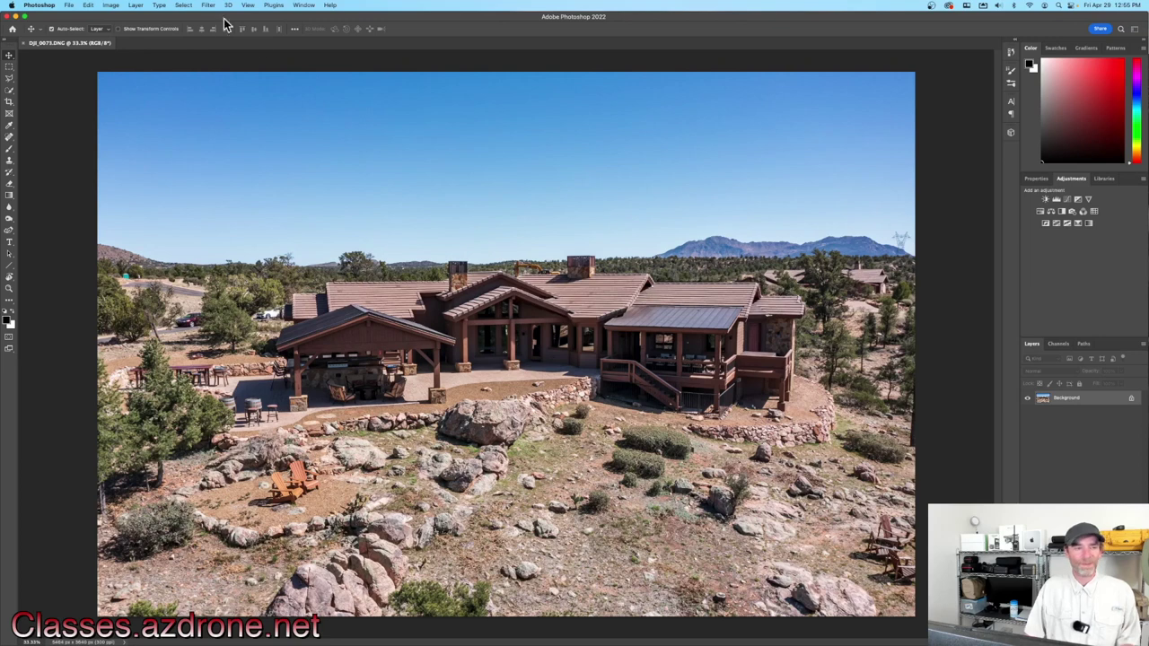
Replace the plain sky with the blue sky with white clouds, set its brightness to 35 and output it to new layers
{"action": "left_click", "coordinate": [89, 6]}
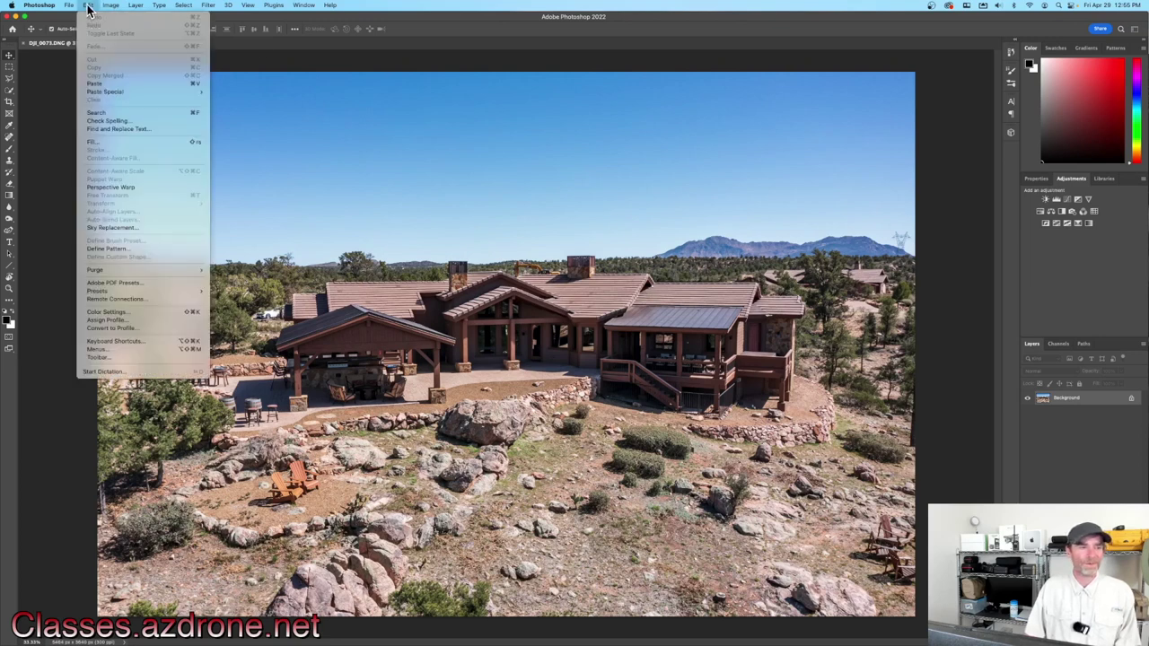
{"action": "left_click", "coordinate": [156, 227]}
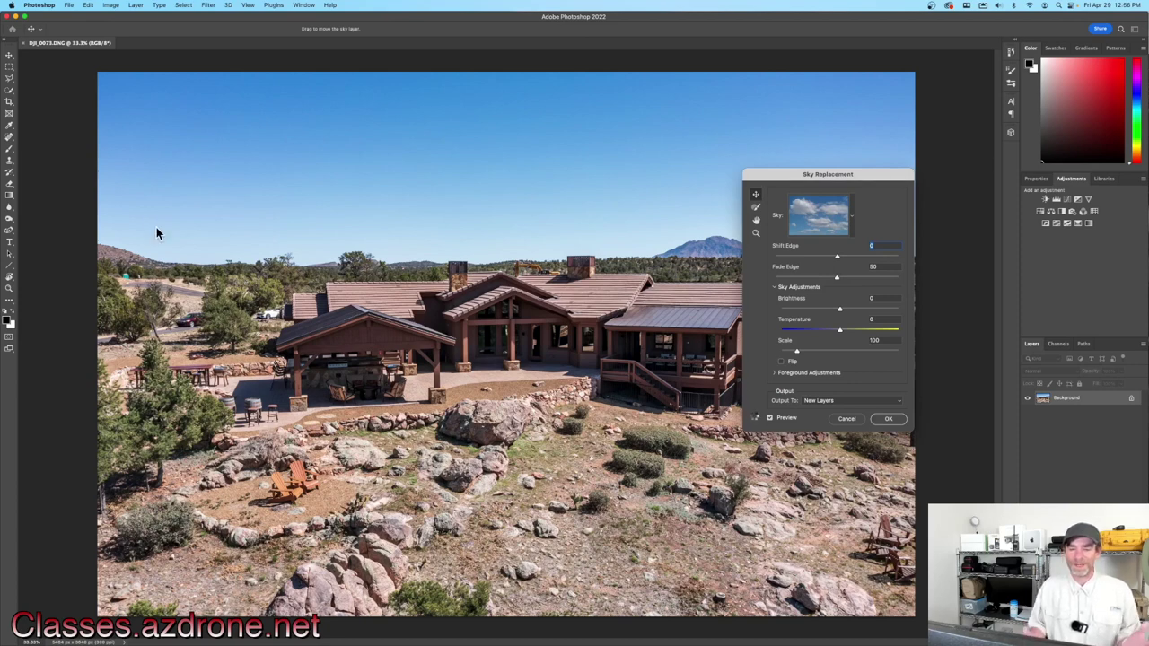
{"action": "mouse_move", "coordinate": [818, 175]}
{"action": "left_mouse_down"}
{"action": "mouse_move", "coordinate": [855, 208]}
{"action": "mouse_move", "coordinate": [832, 191]}
{"action": "left_mouse_up"}
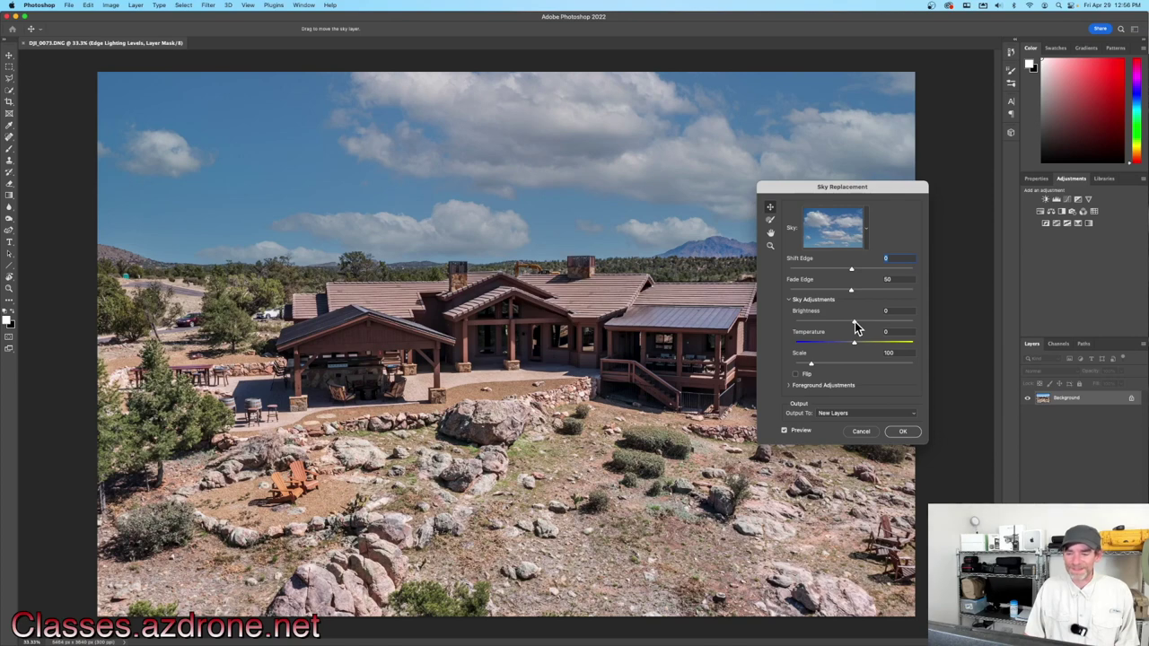
{"action": "mouse_move", "coordinate": [859, 321]}
{"action": "left_mouse_down"}
{"action": "mouse_move", "coordinate": [892, 322]}
{"action": "mouse_move", "coordinate": [875, 322]}
{"action": "left_mouse_up"}
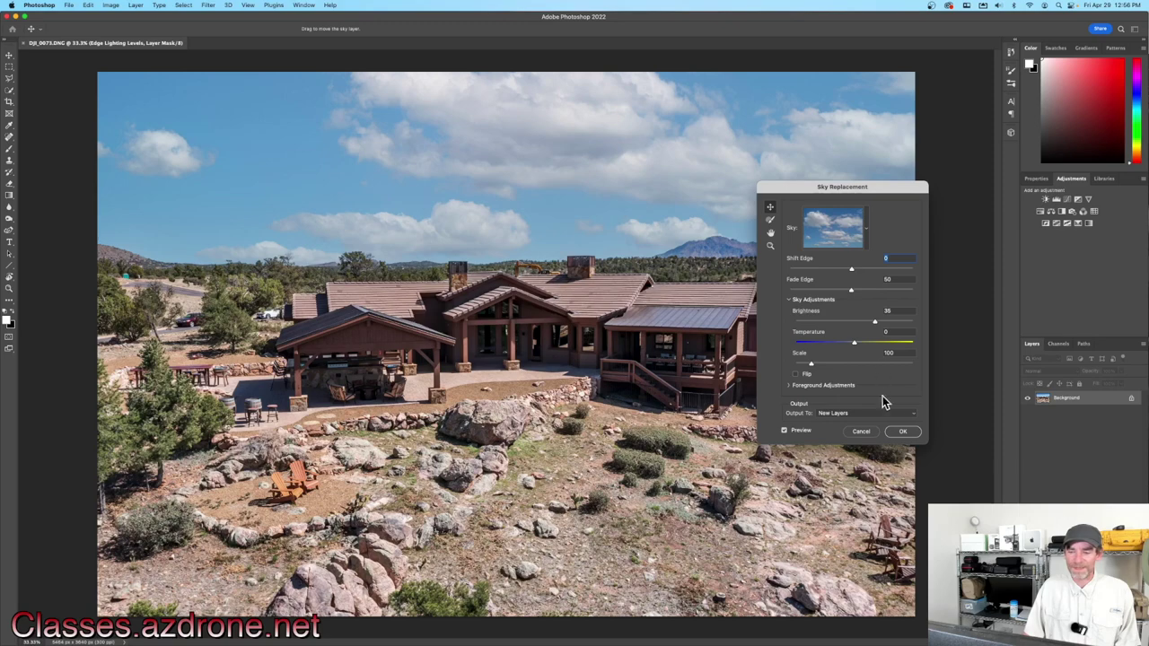
{"action": "left_click", "coordinate": [902, 431]}
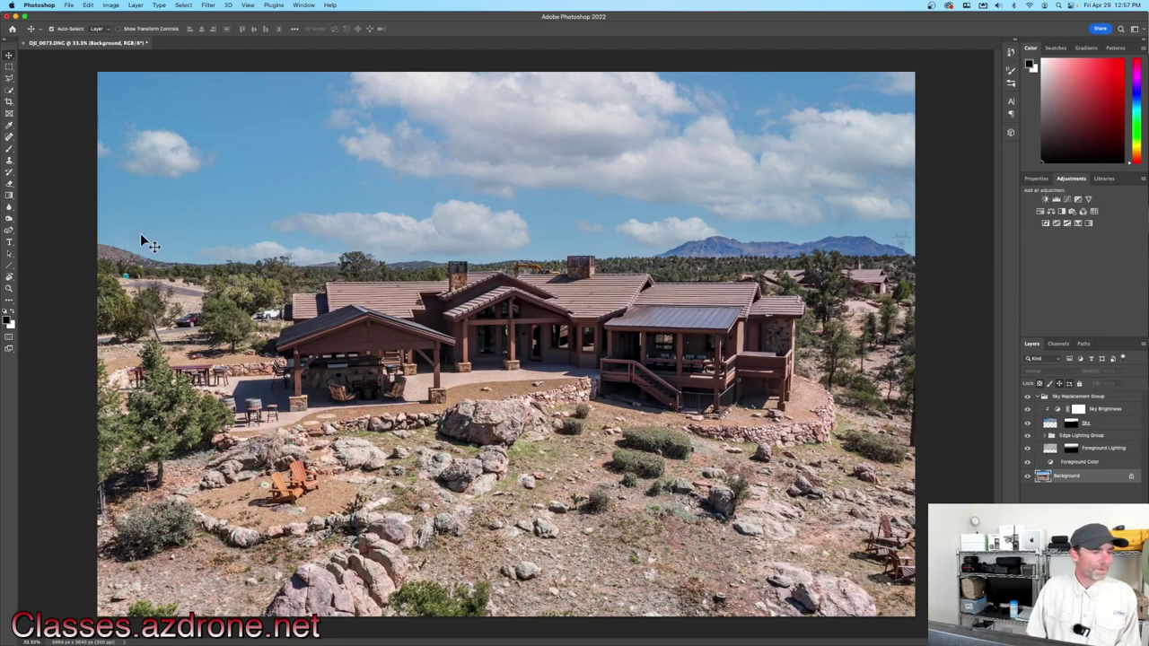
{"action": "left_click", "coordinate": [10, 143]}
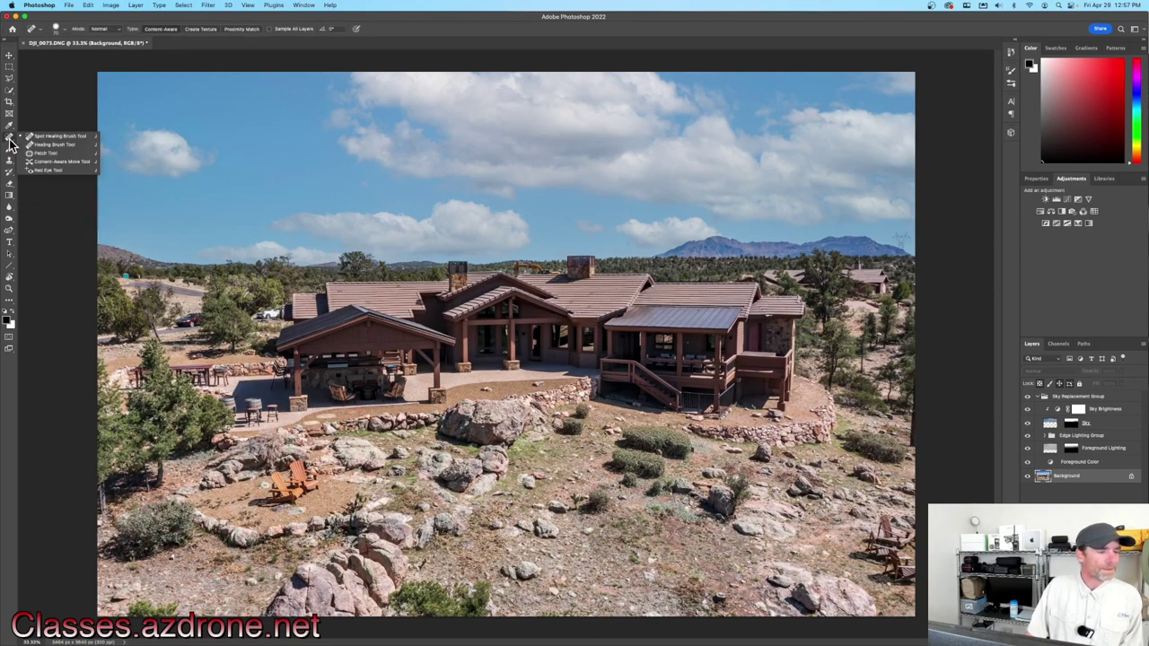
{"action": "left_click", "coordinate": [70, 138]}
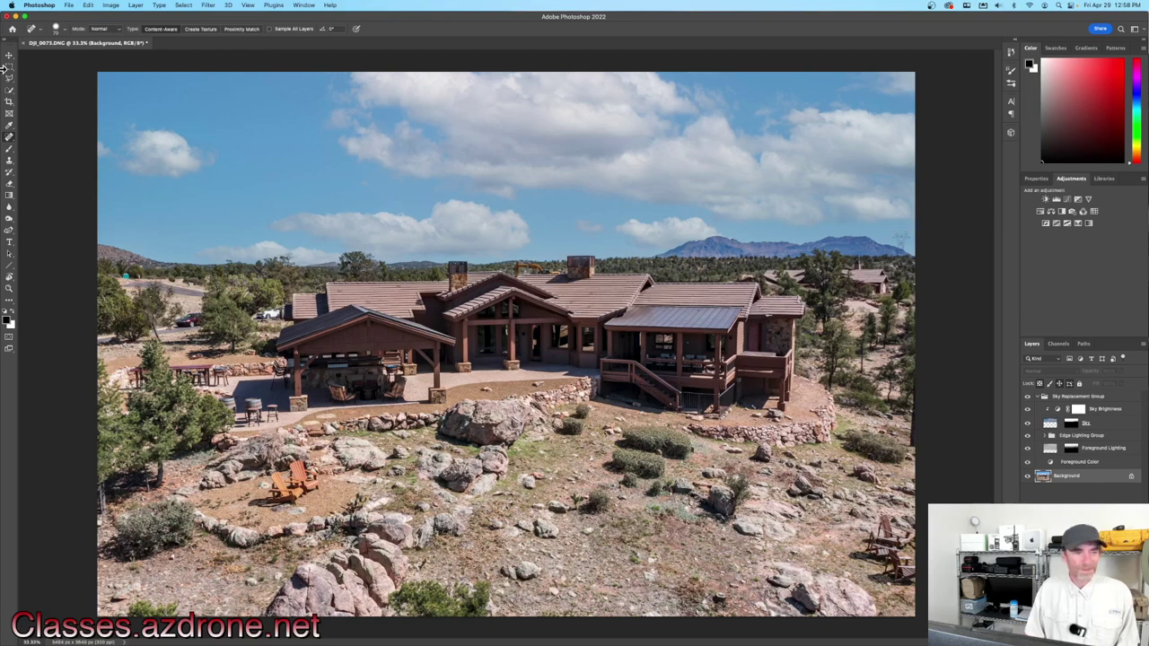
{"action": "right_click", "coordinate": [14, 147]}
{"action": "left_click", "coordinate": [53, 147]}
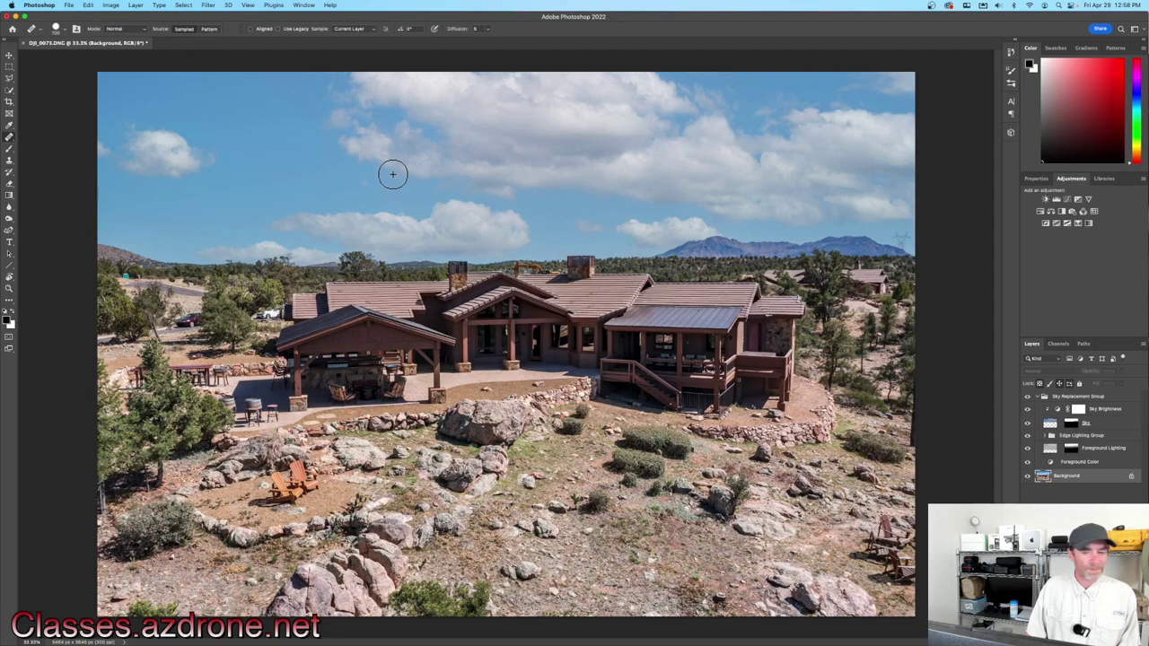
{"action": "left_click", "coordinate": [902, 245]}
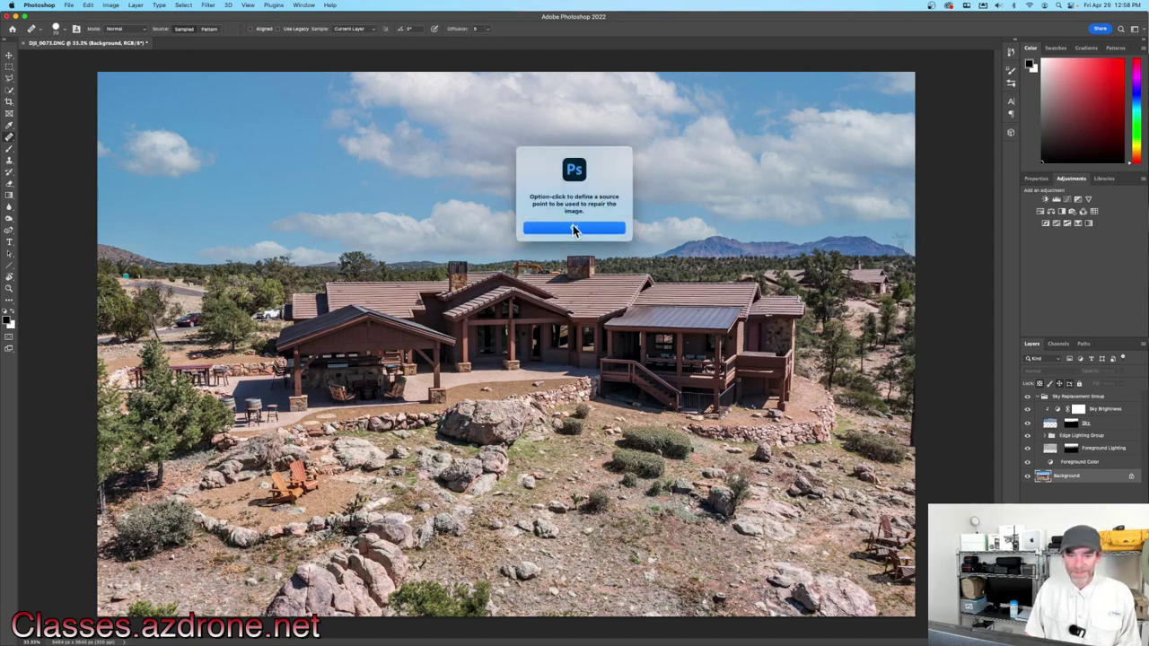
{"action": "left_click", "coordinate": [579, 228]}
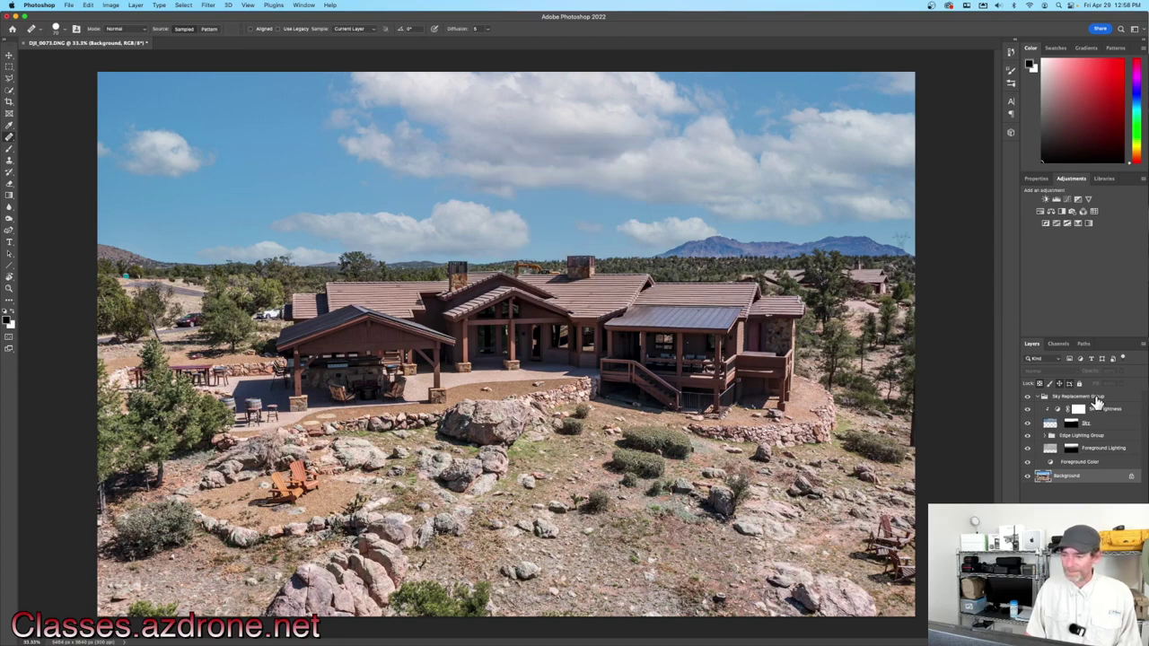
Flatten the sky replacement layers into the background and remove the tower beside the distant mountains with the Spot Healing Brush
{"action": "left_click", "coordinate": [9, 137]}
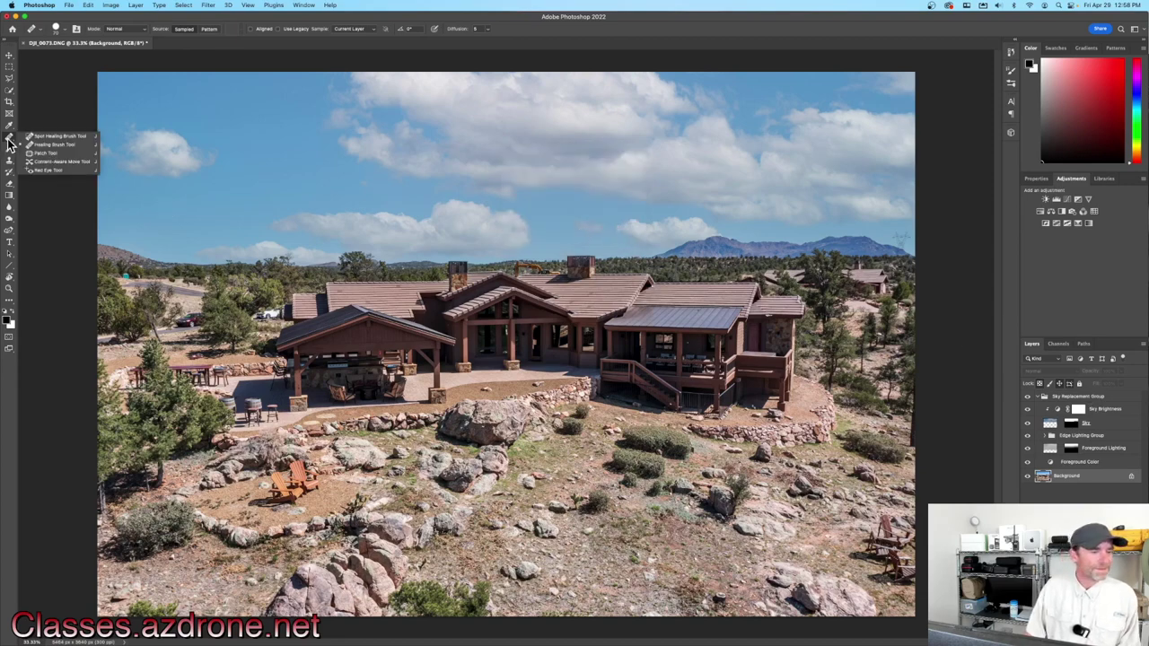
{"action": "left_click", "coordinate": [56, 136]}
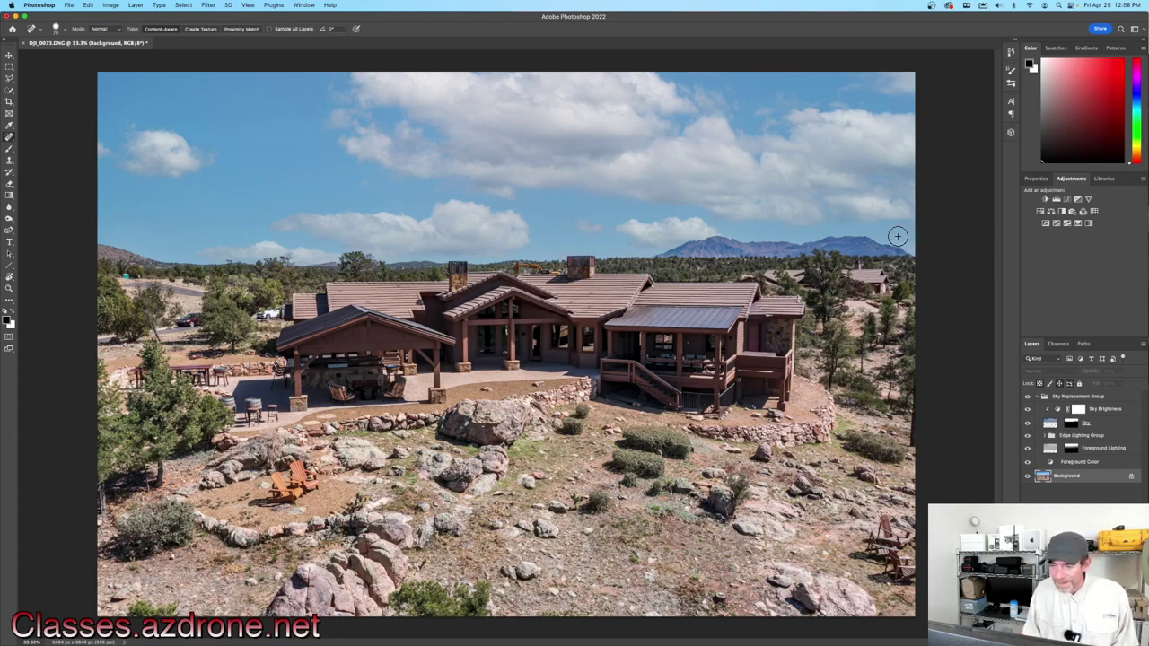
{"action": "left_click", "coordinate": [1065, 397]}
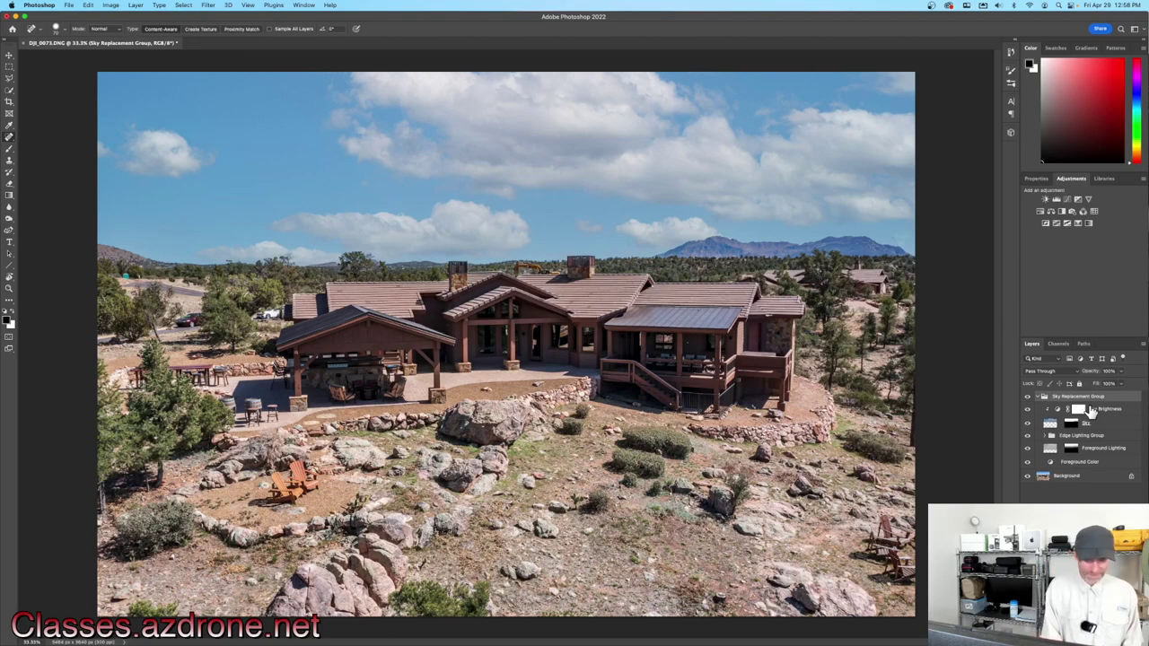
{"action": "key", "text": "Delete"}
{"action": "left_click_drag", "start_coordinate": [900, 228], "coordinate": [902, 236]}
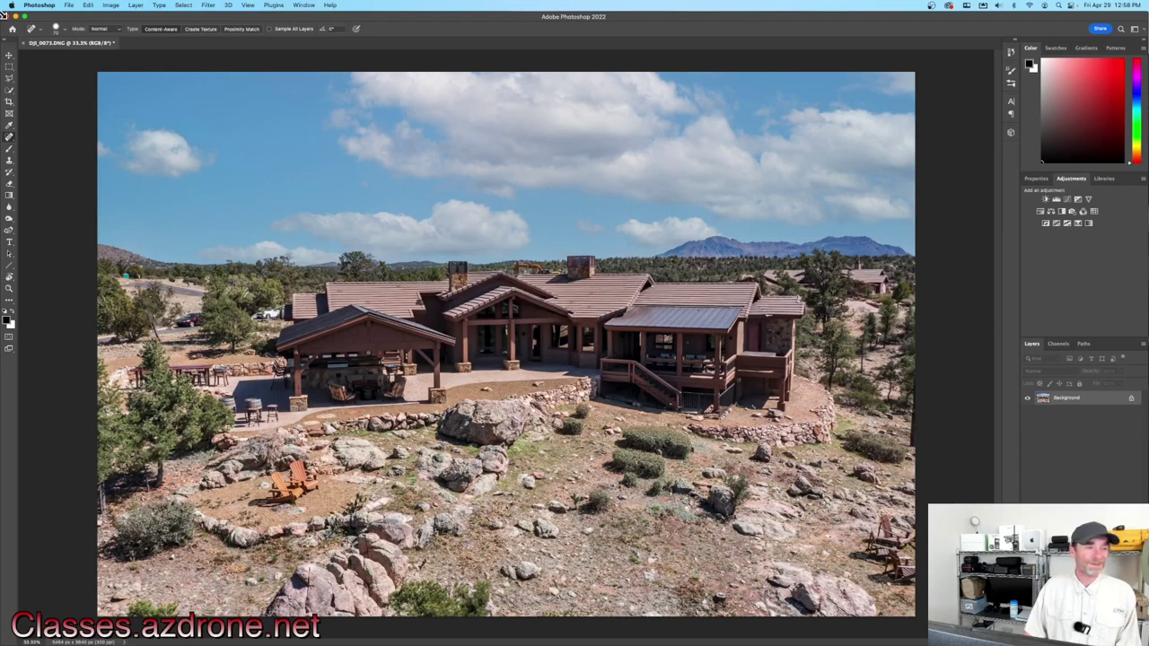
{"action": "left_click", "coordinate": [9, 55]}
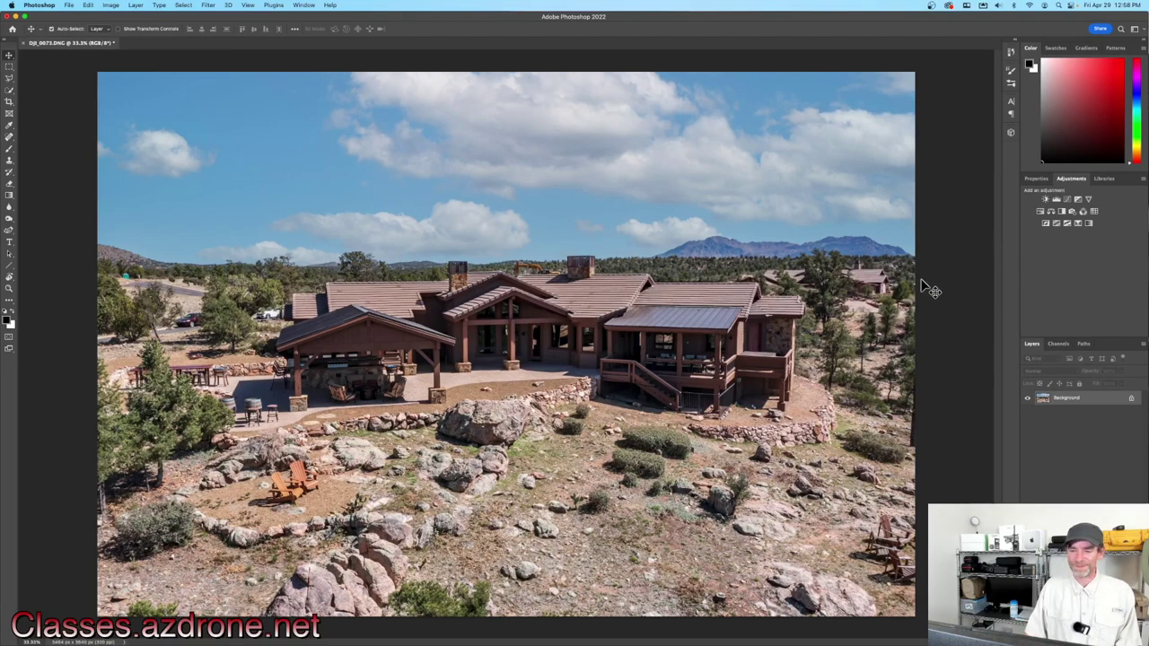
Save the photo to the Desktop as the JPEG PSDJI_0073.jpg with maximum quality 12 and the Baseline ("Standard") format
{"action": "left_click", "coordinate": [70, 5]}
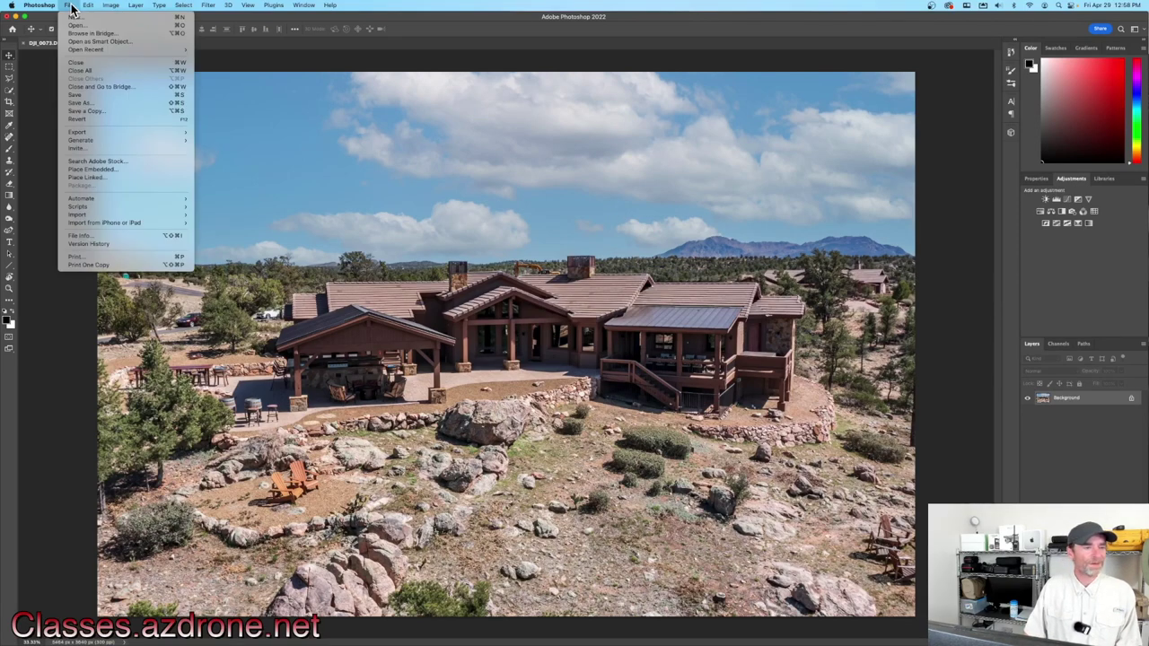
{"action": "left_click", "coordinate": [130, 106]}
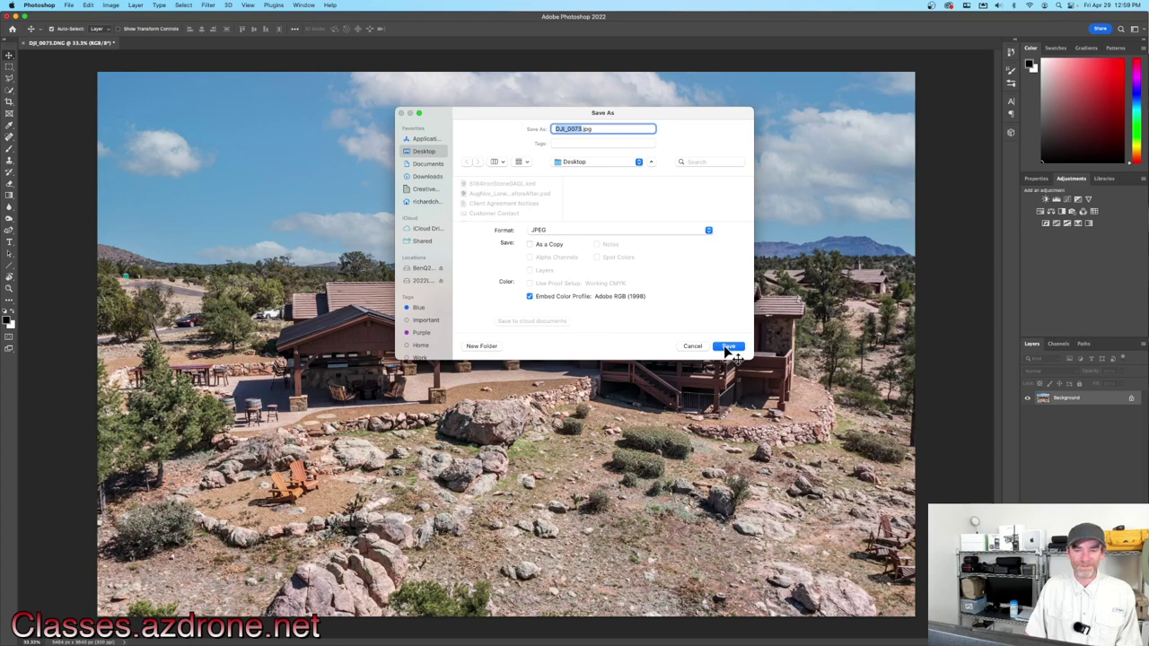
{"action": "key", "text": "Left"}
{"action": "type", "text": "PS"}
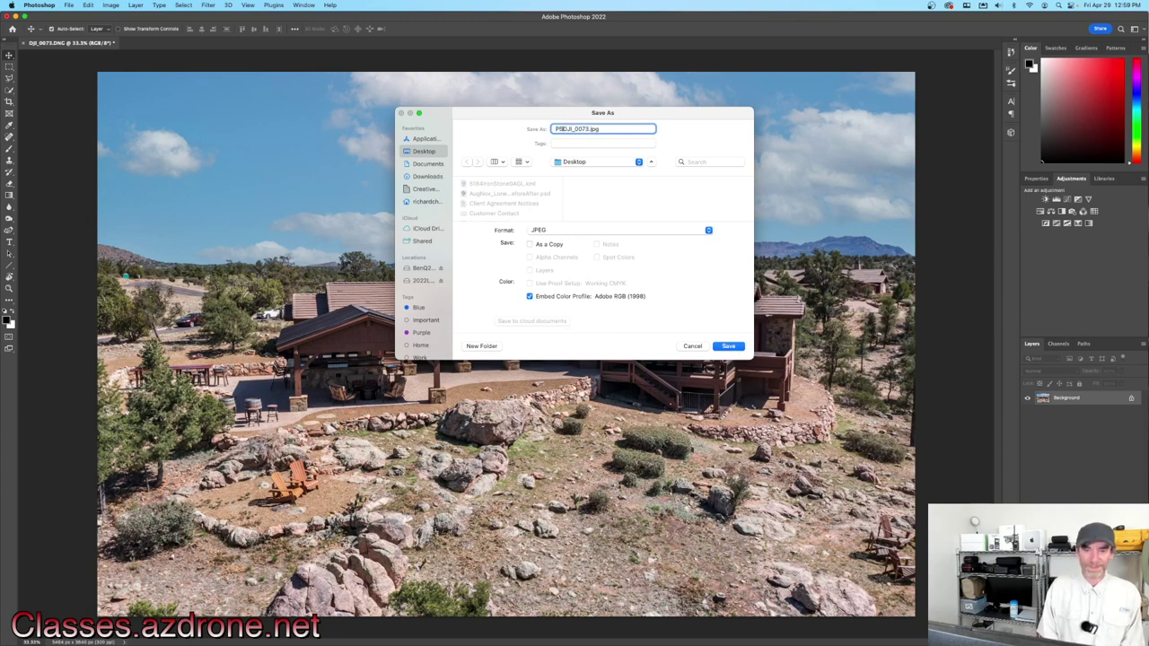
{"action": "left_click", "coordinate": [728, 346]}
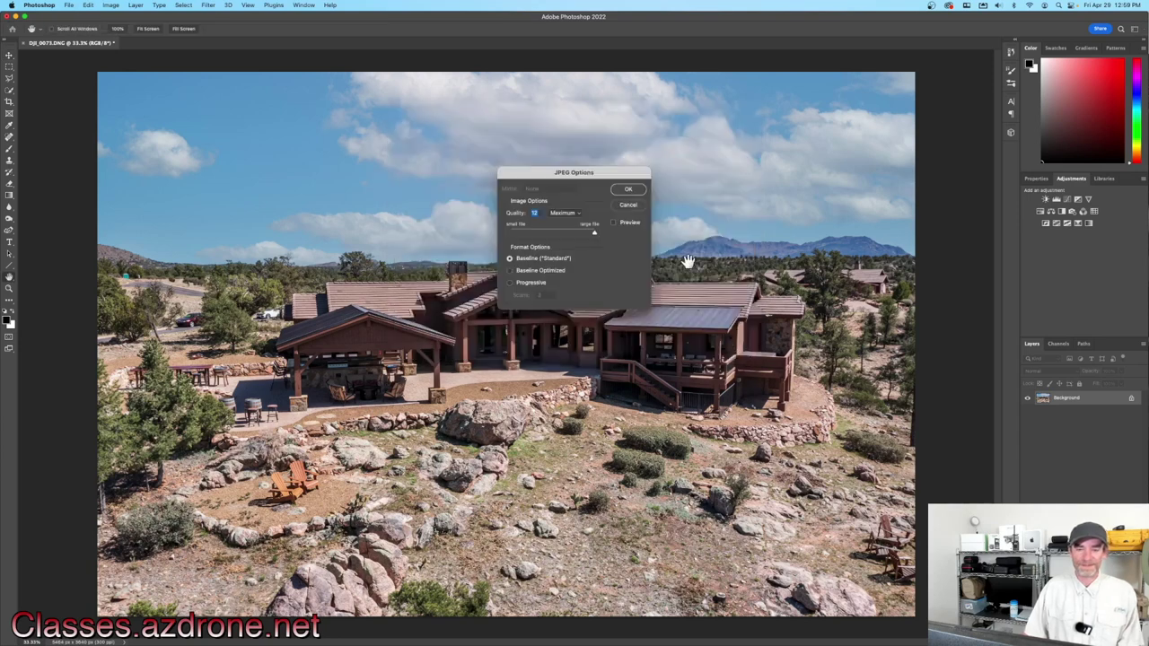
{"action": "left_click", "coordinate": [628, 191]}
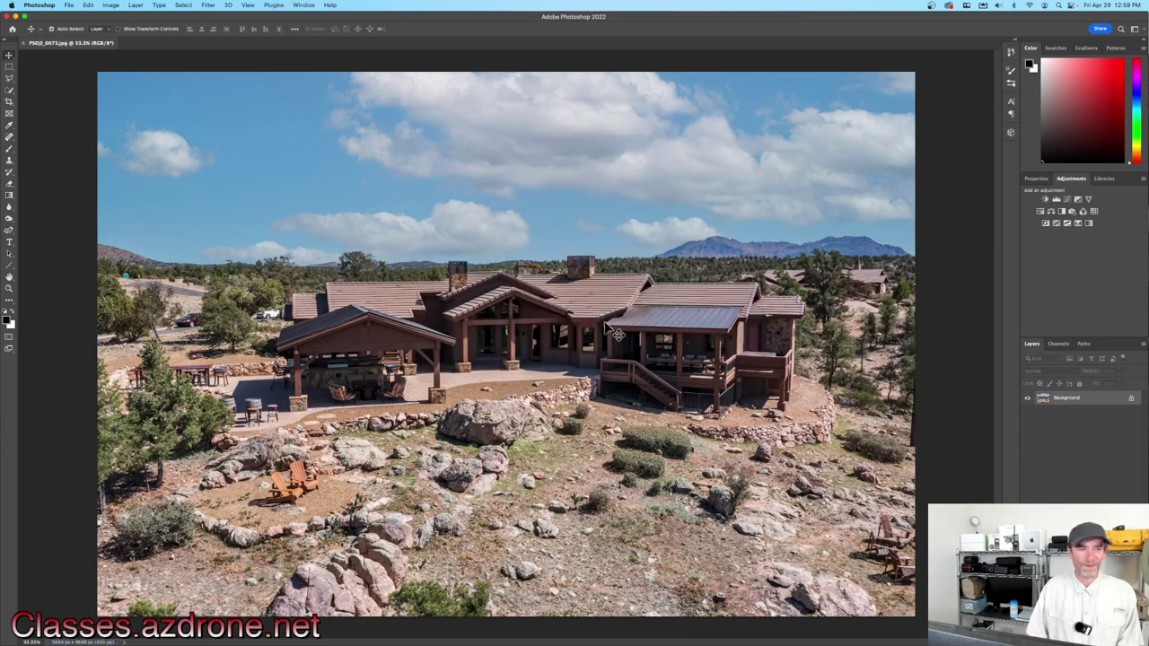
Quit Photoshop, check the saved PSDJI_0073.jpg from the desktop in Preview and close it
{"action": "left_click", "coordinate": [52, 5]}
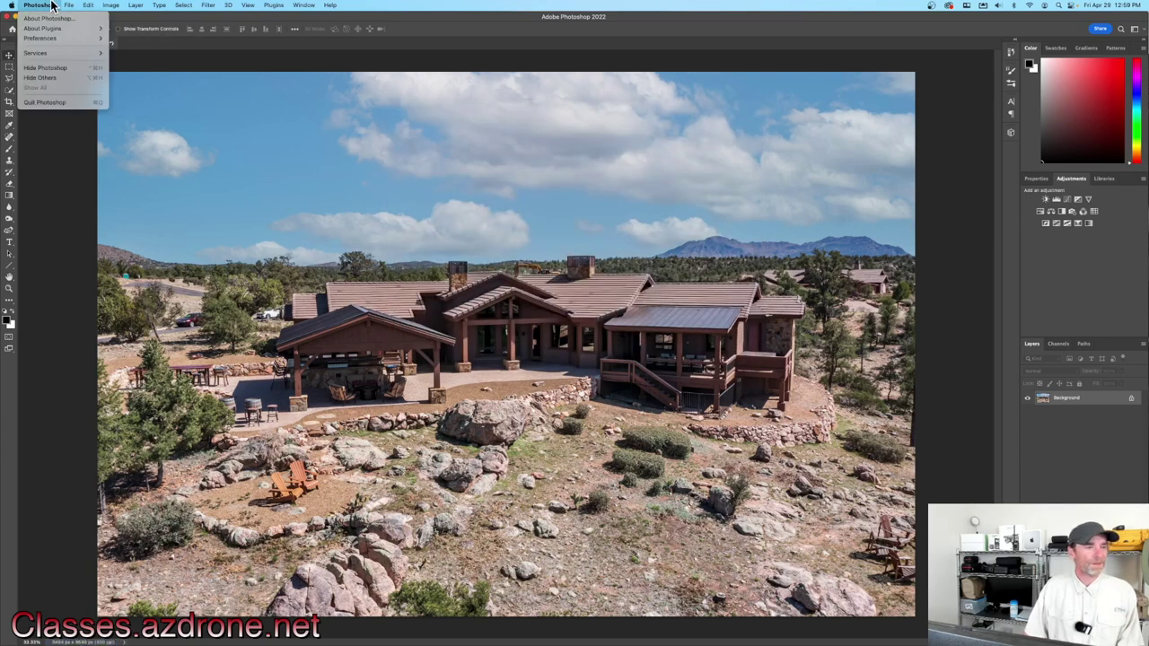
{"action": "left_click", "coordinate": [70, 102]}
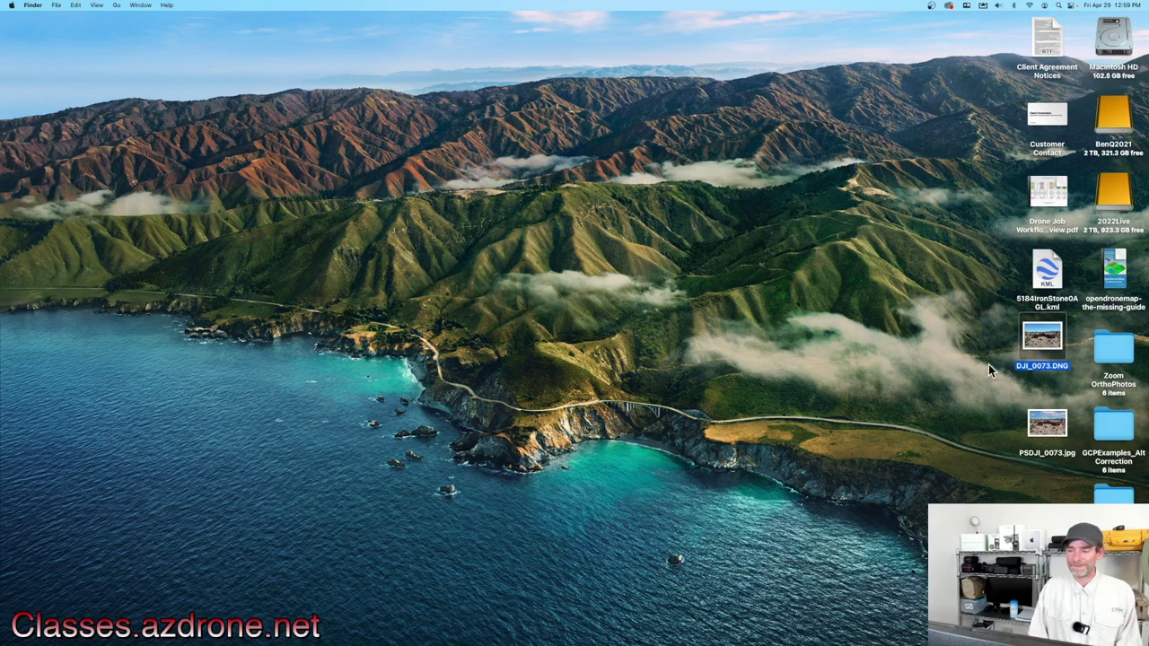
{"action": "double_click", "coordinate": [1047, 424]}
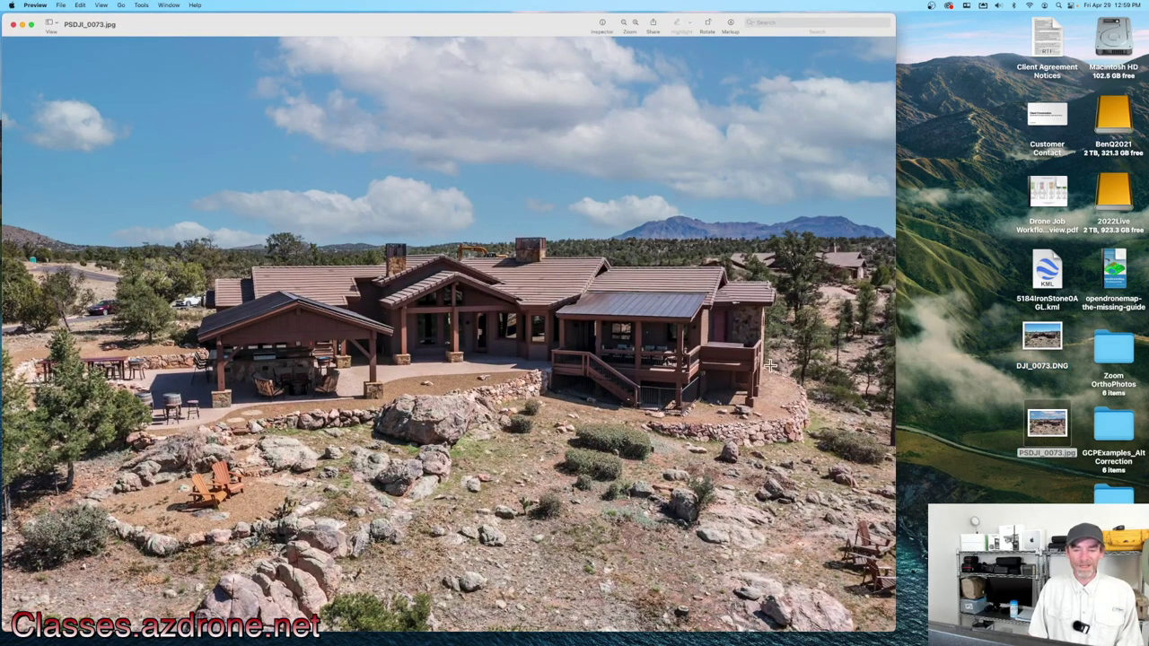
{"action": "left_click", "coordinate": [13, 25]}
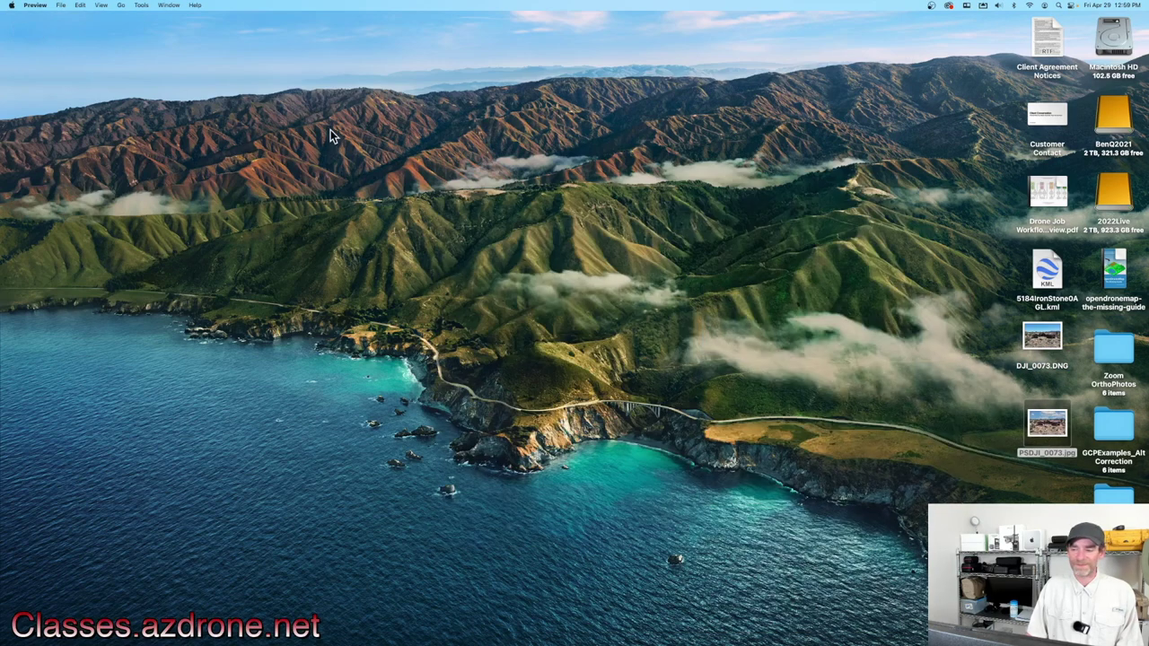
Open DJI_0073.DNG from the desktop in Affinity Photo and set its highlights to -50 % and shadows to 90 %
{"action": "left_click", "coordinate": [1048, 346]}
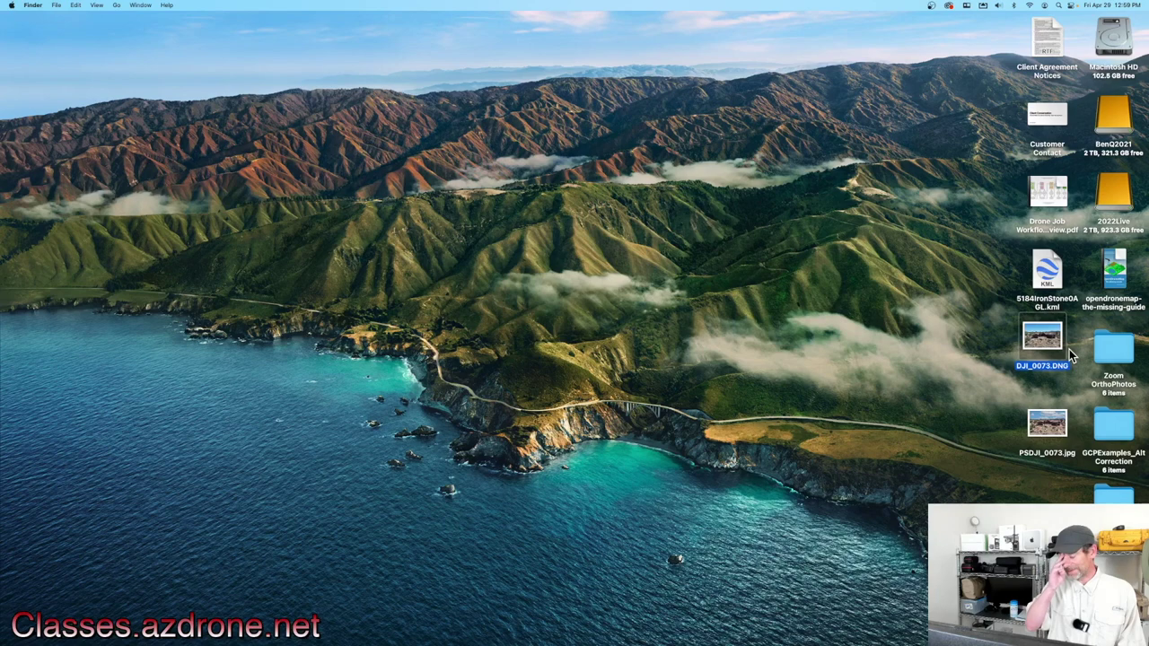
{"action": "left_click_drag", "start_coordinate": [1047, 349], "coordinate": [473, 633]}
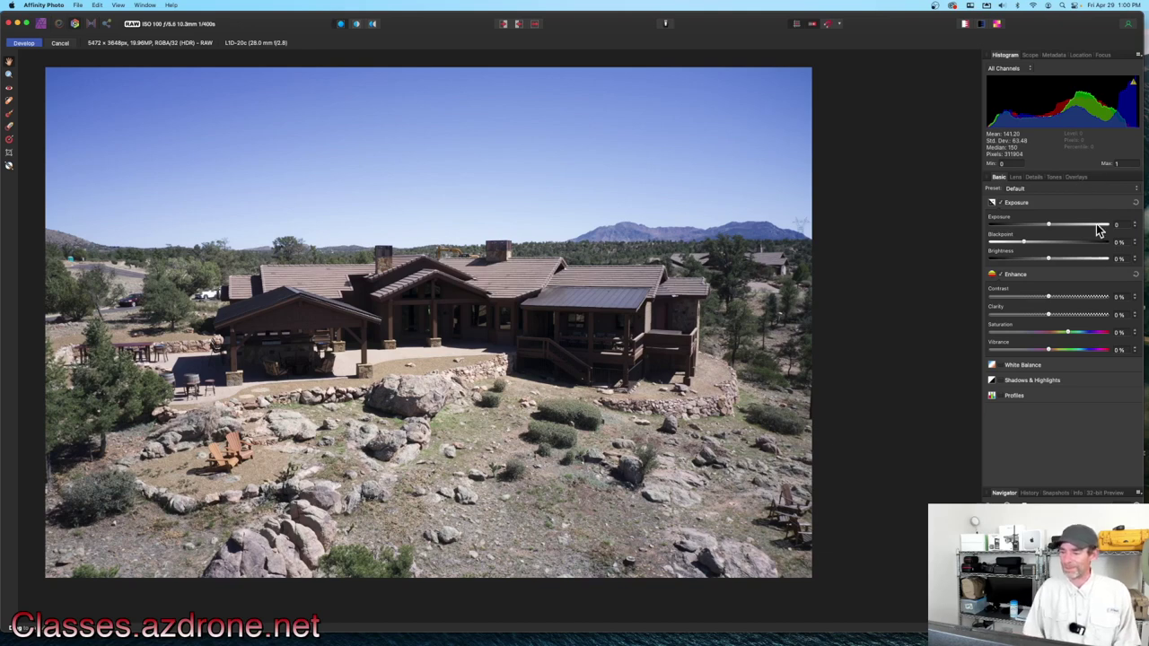
{"action": "left_click", "coordinate": [1000, 385]}
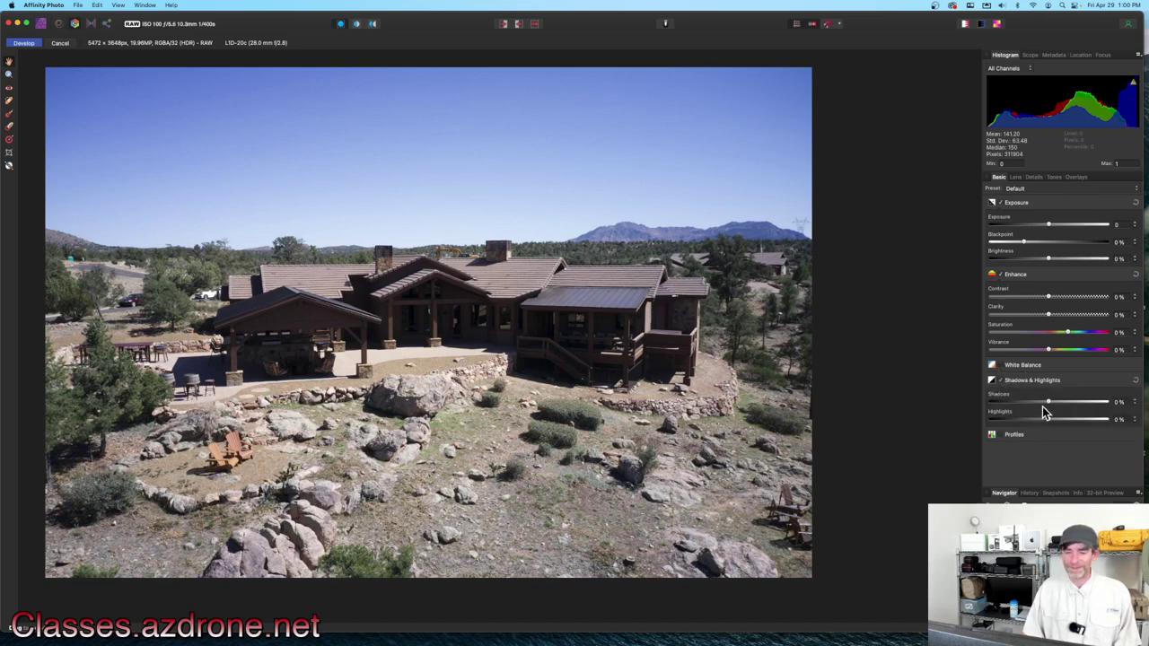
{"action": "left_click_drag", "start_coordinate": [1047, 420], "coordinate": [1020, 420]}
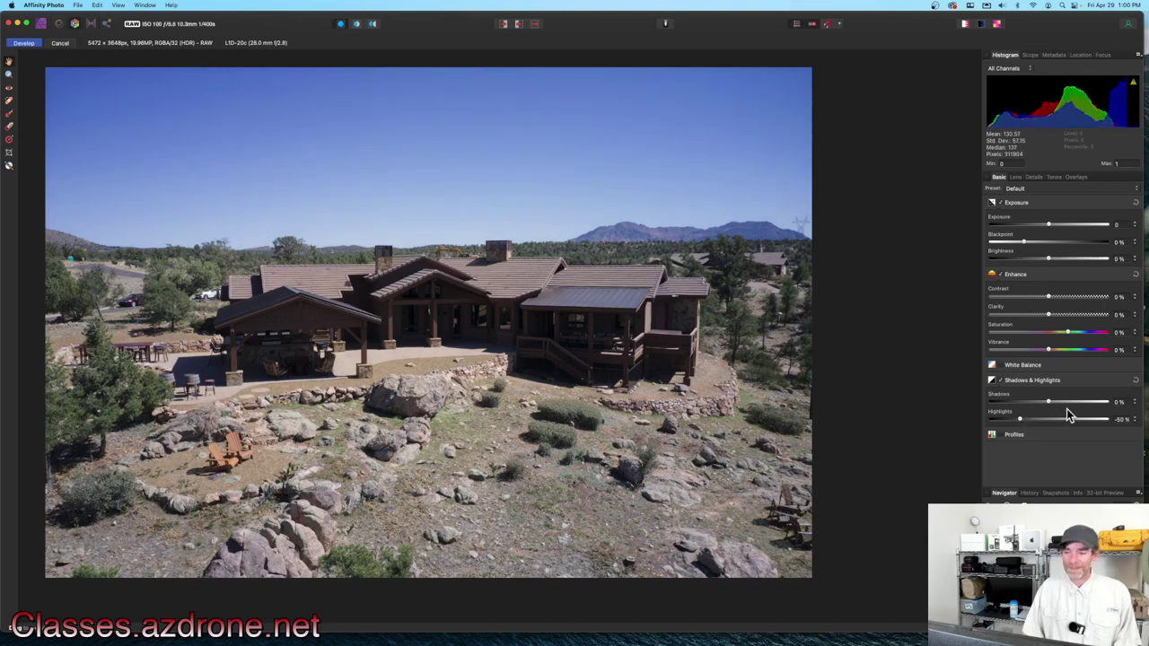
{"action": "left_click_drag", "start_coordinate": [1054, 407], "coordinate": [1102, 403]}
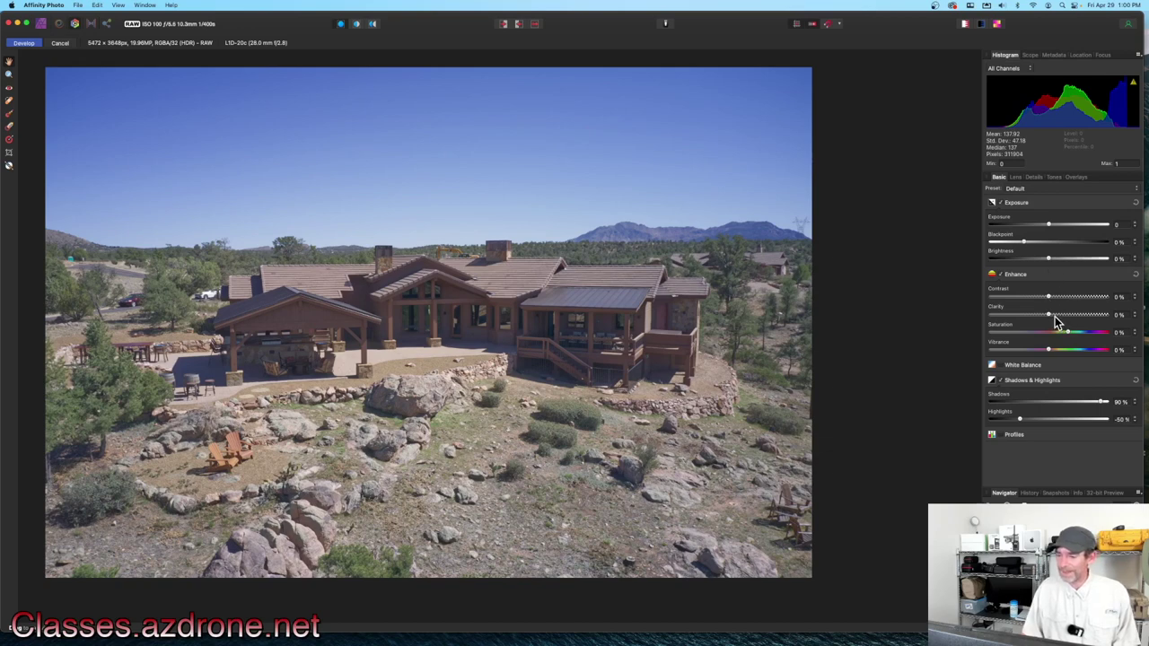
Set the photo's clarity to 21 %, vibrance to 20 %, saturation to 8 % and shadows to 80 %, leaving the output profile option off
{"action": "left_click_drag", "start_coordinate": [1056, 314], "coordinate": [1062, 314]}
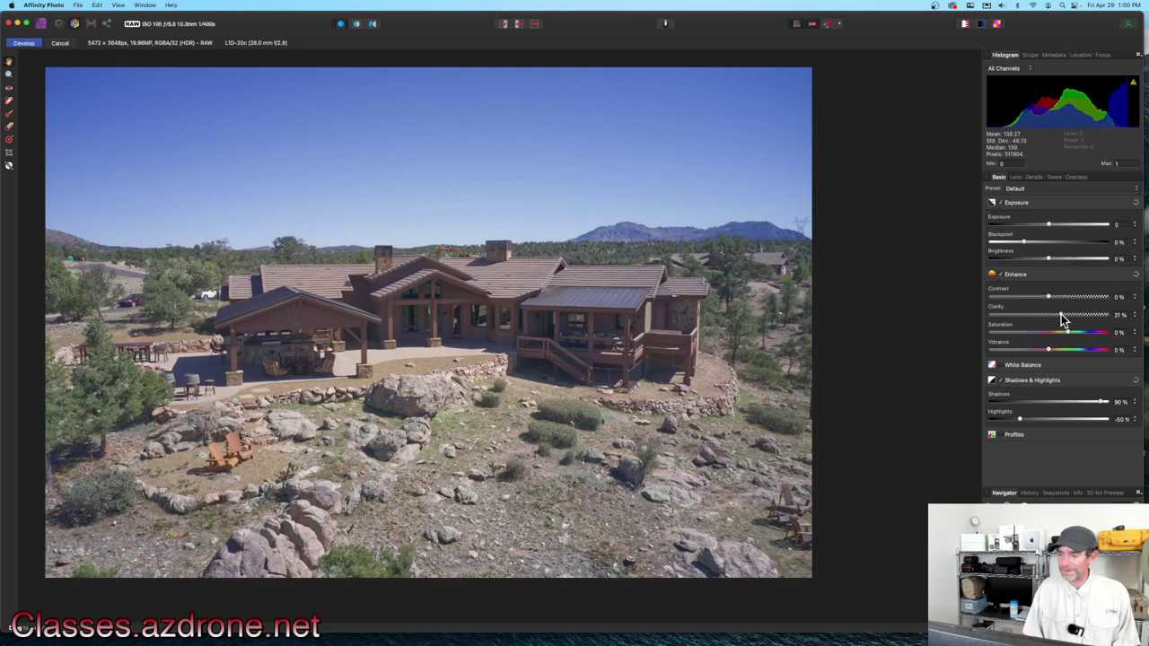
{"action": "left_click_drag", "start_coordinate": [1049, 349], "coordinate": [1072, 349]}
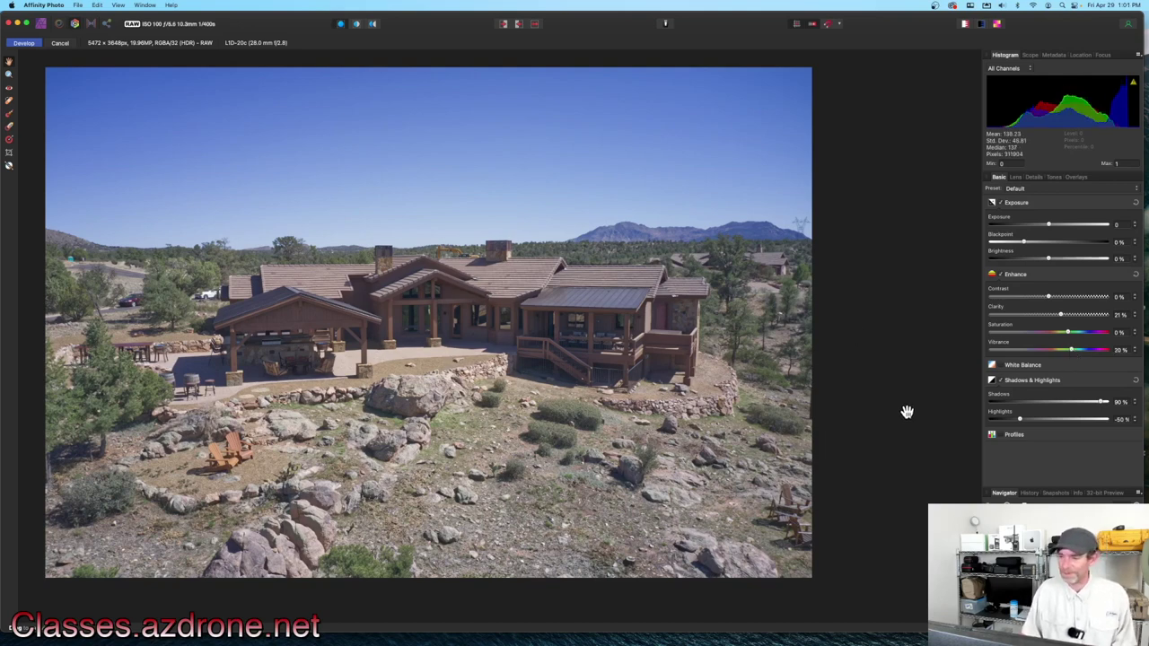
{"action": "left_click", "coordinate": [1002, 436]}
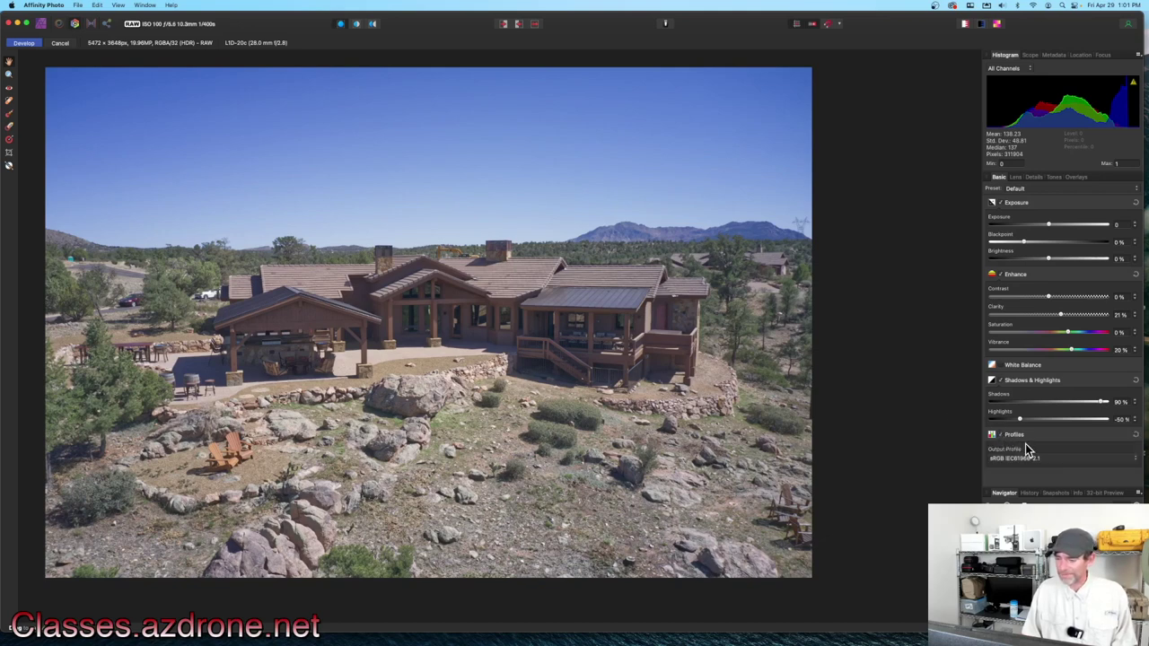
{"action": "left_click", "coordinate": [1002, 435]}
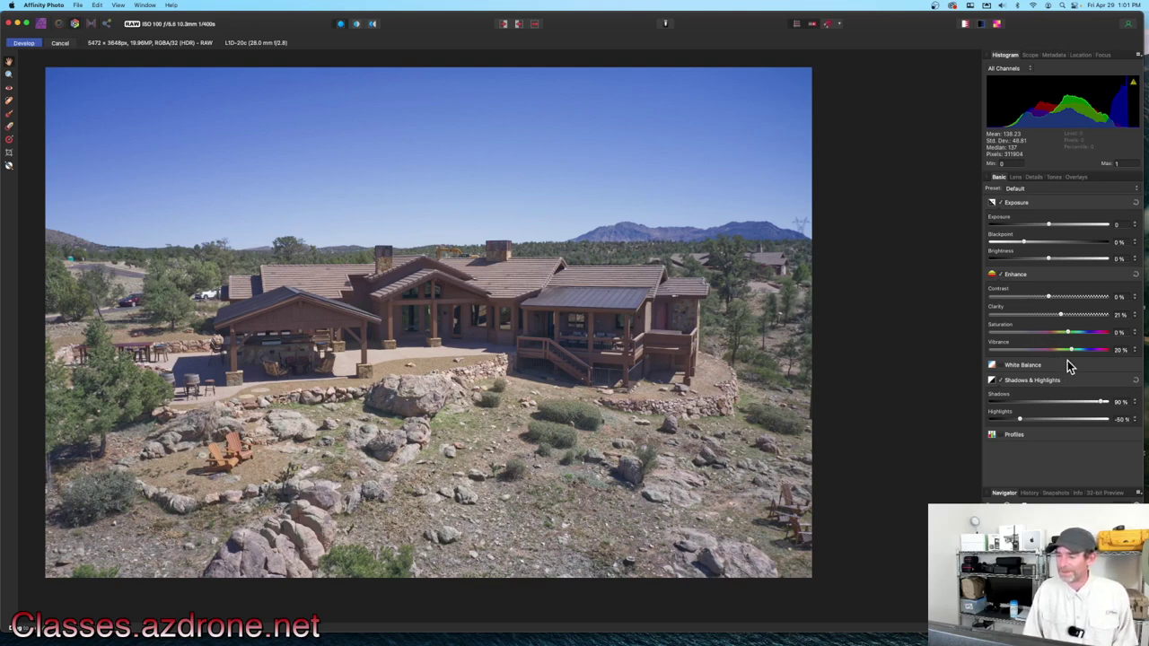
{"action": "left_click_drag", "start_coordinate": [1069, 331], "coordinate": [1076, 331]}
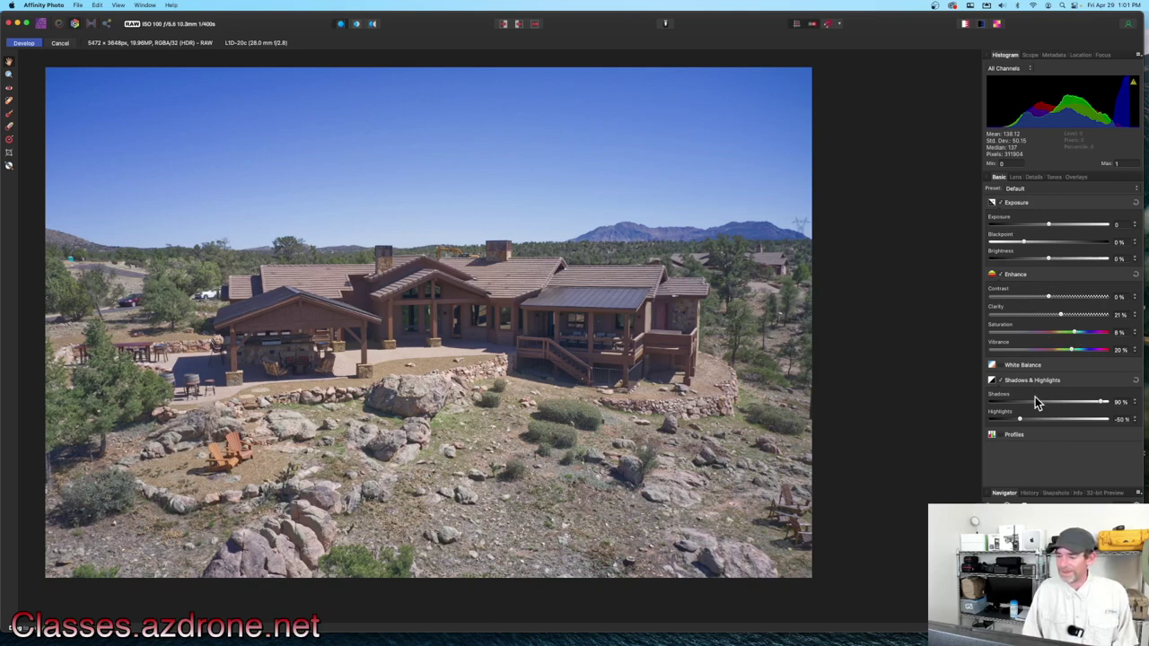
{"action": "left_click_drag", "start_coordinate": [1101, 403], "coordinate": [1096, 403]}
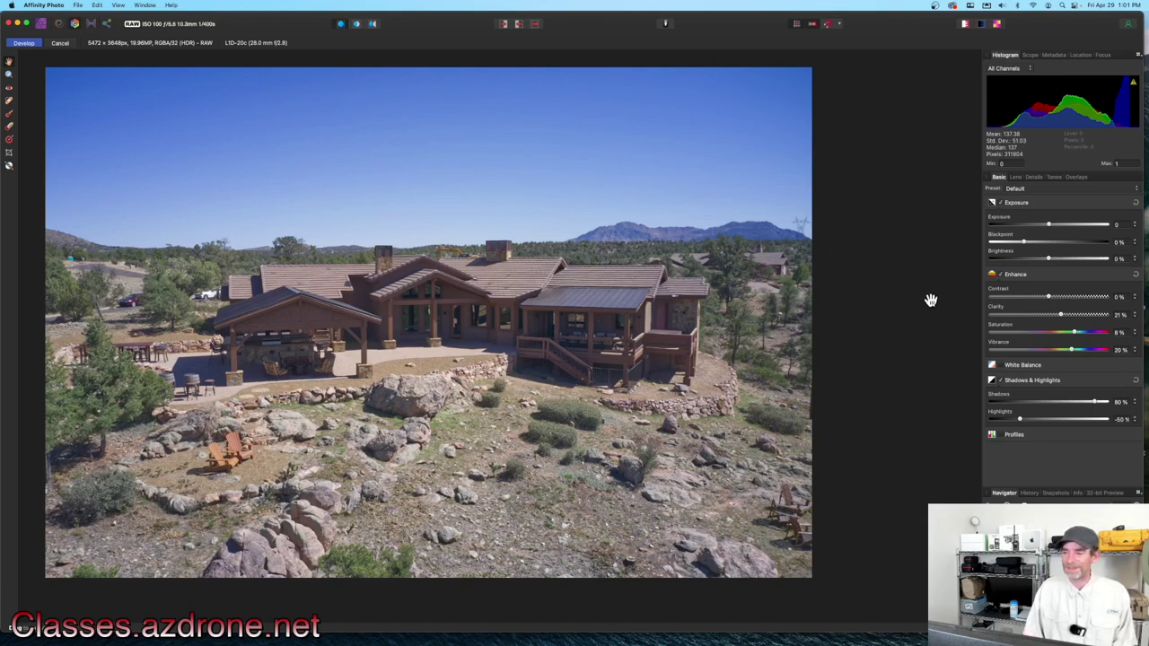
Set the luminance noise reduction to 20 %, look through the lens, tone and overlay settings, and develop the RAW photo
{"action": "left_click", "coordinate": [1018, 178]}
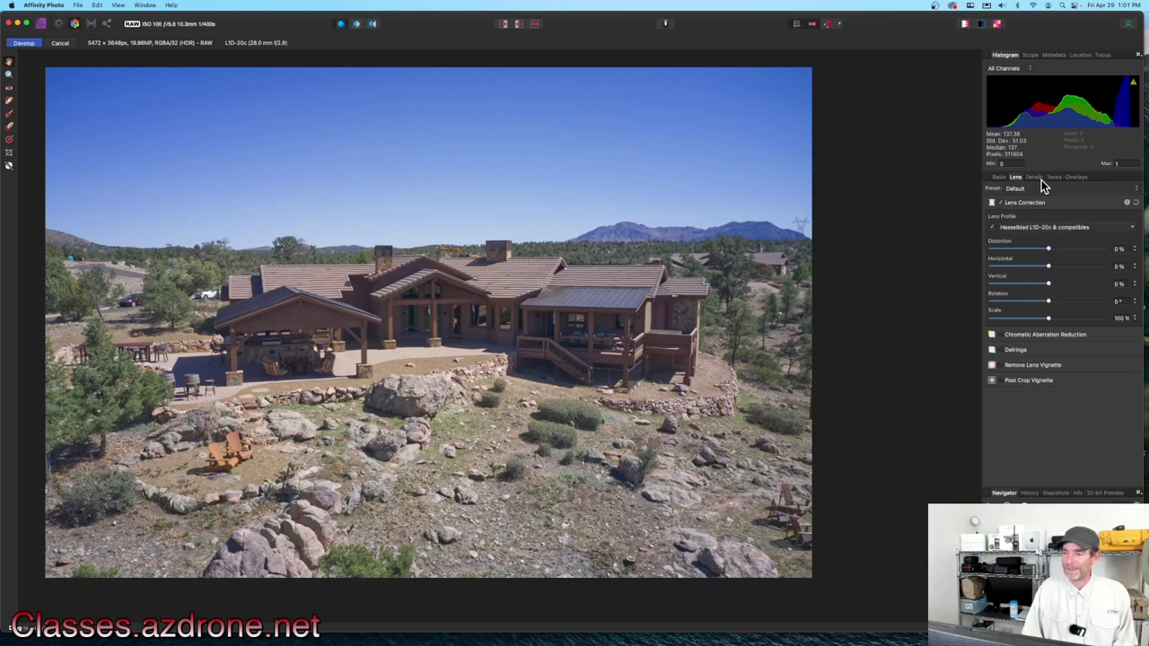
{"action": "left_click", "coordinate": [1037, 178]}
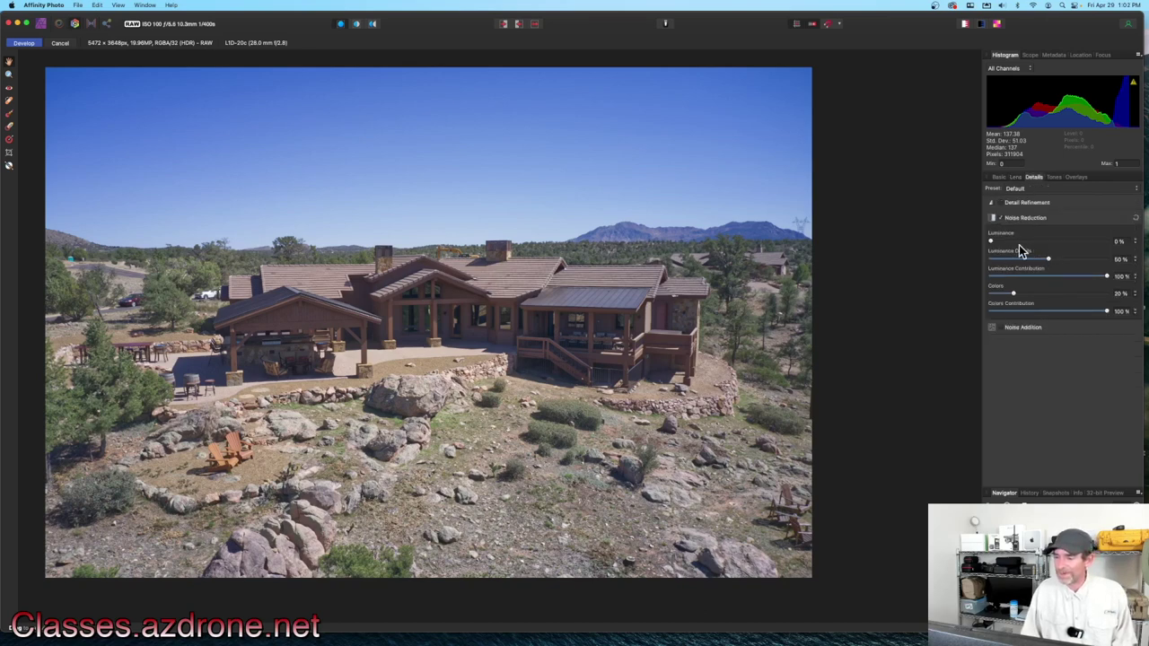
{"action": "left_click_drag", "start_coordinate": [993, 242], "coordinate": [1015, 243]}
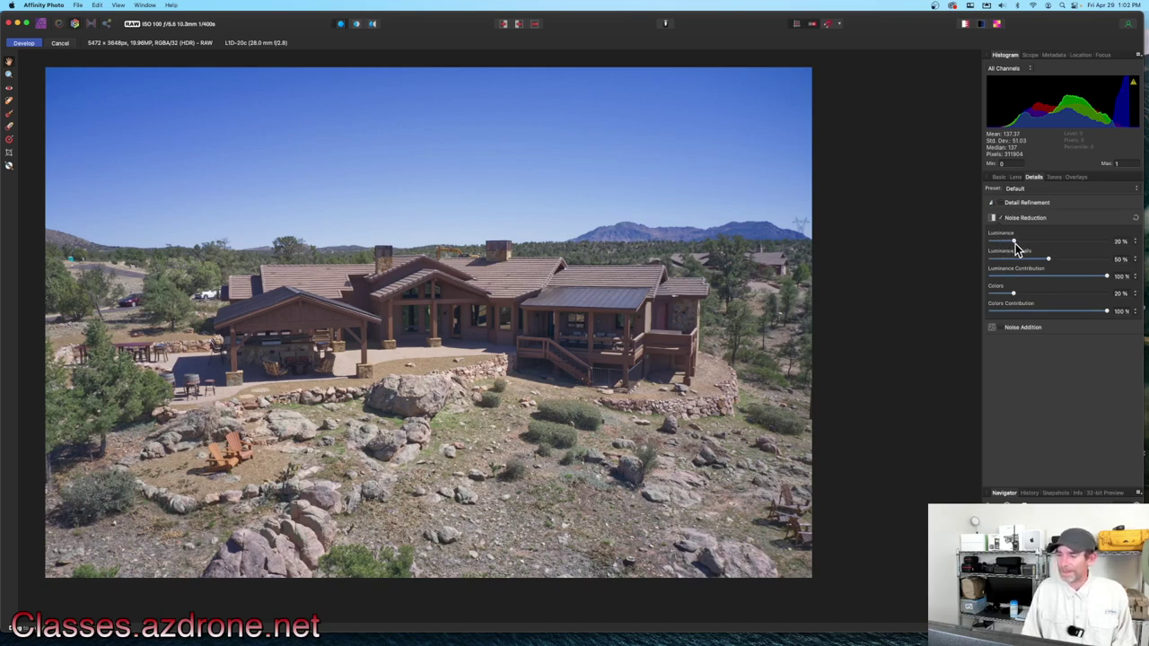
{"action": "left_click", "coordinate": [1056, 177]}
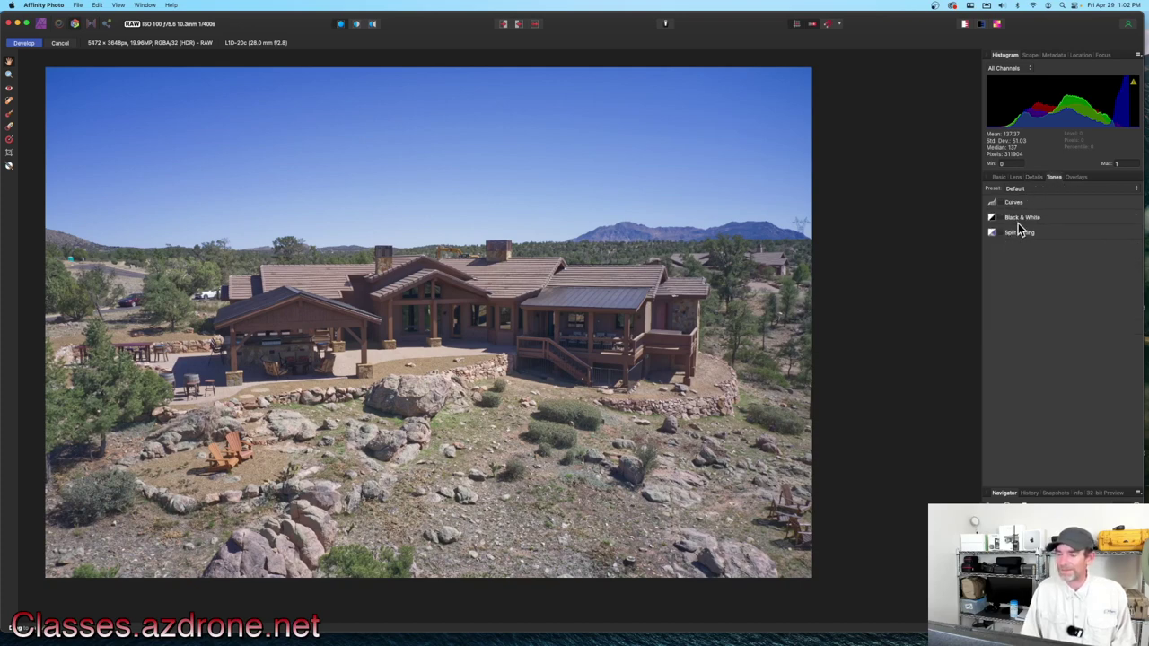
{"action": "left_click", "coordinate": [1077, 177]}
{"action": "left_click", "coordinate": [999, 178]}
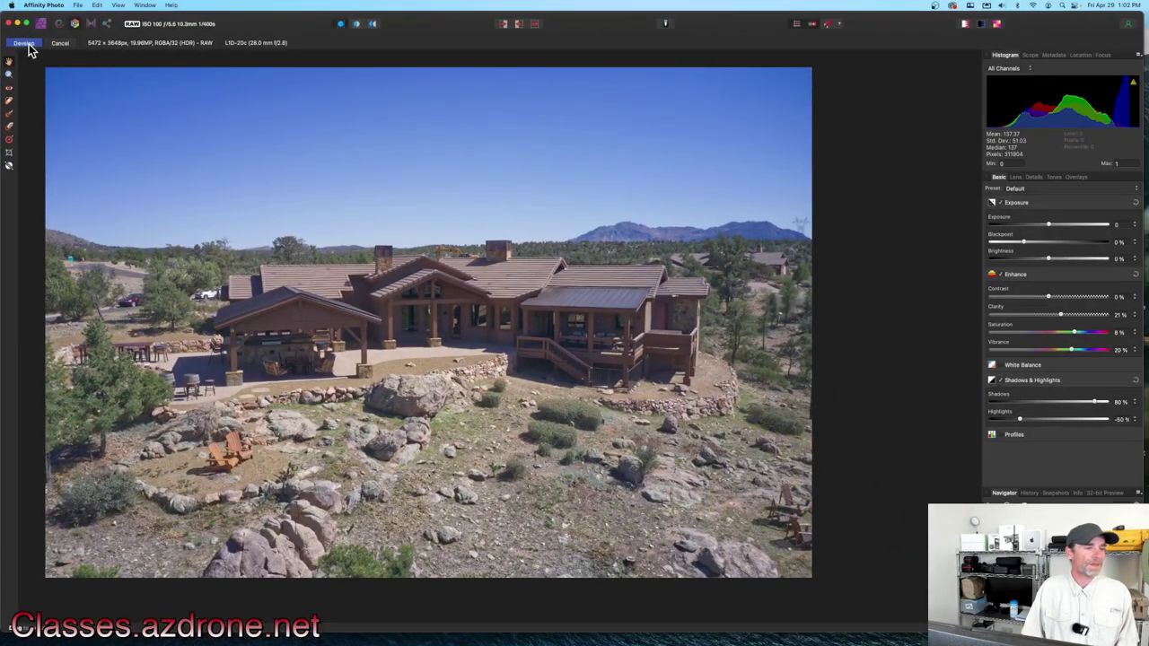
{"action": "left_click", "coordinate": [41, 43]}
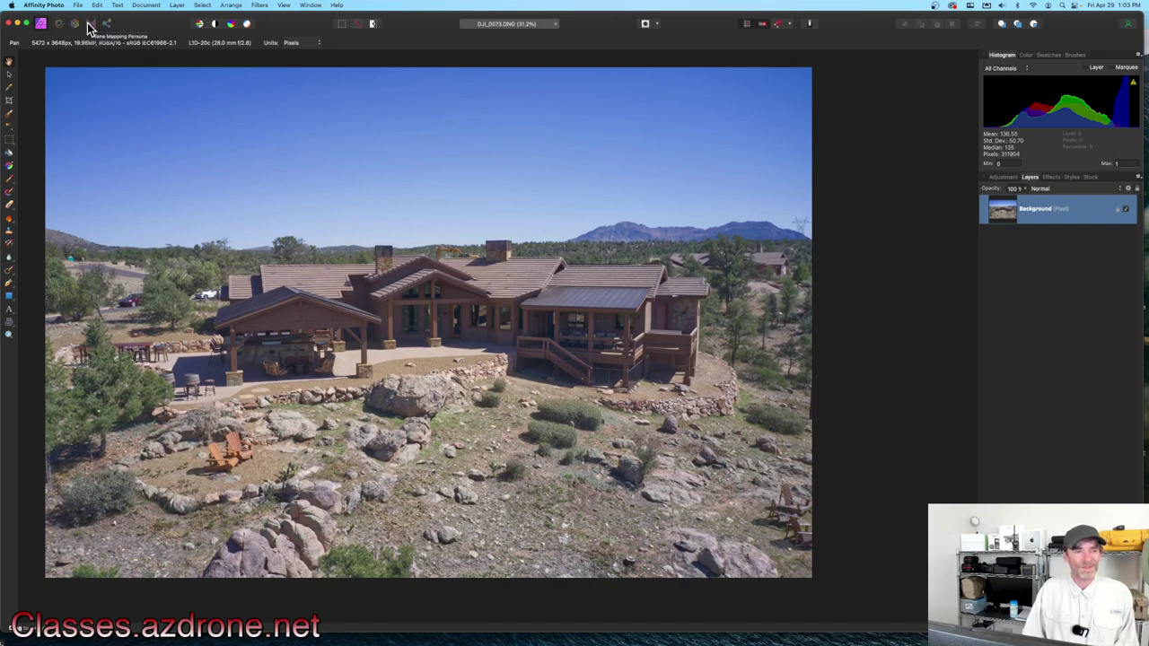
Tone map the photo with the Natural preset, 25 % tone compression and 20 % local contrast, and apply it
{"action": "left_click", "coordinate": [88, 28]}
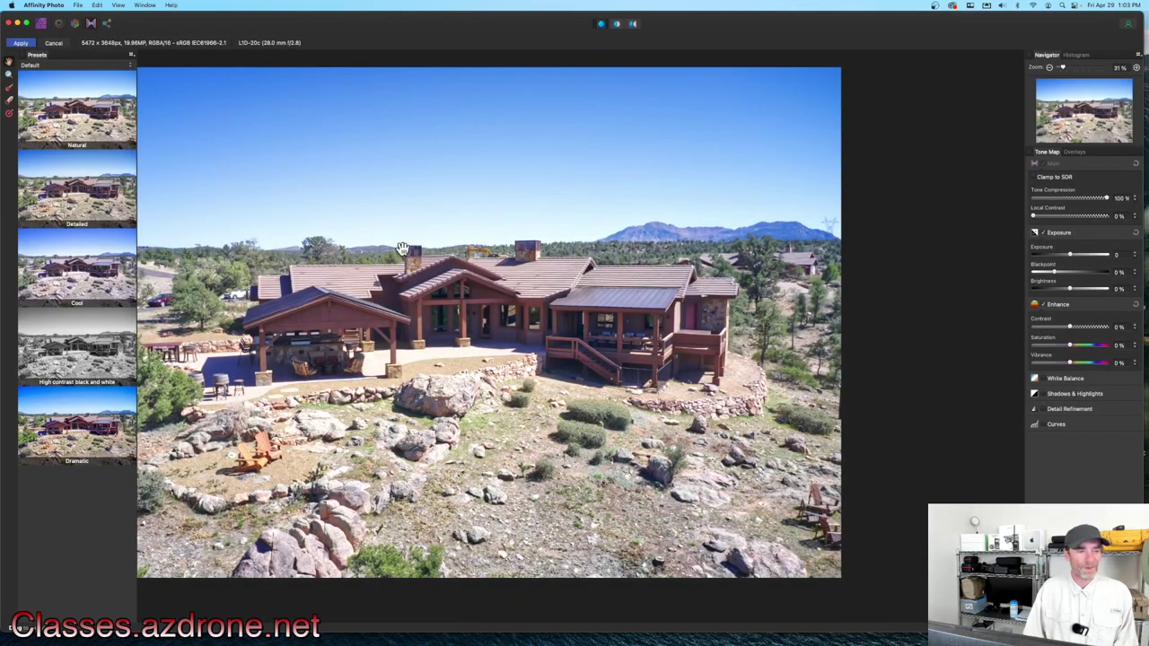
{"action": "left_click", "coordinate": [87, 123]}
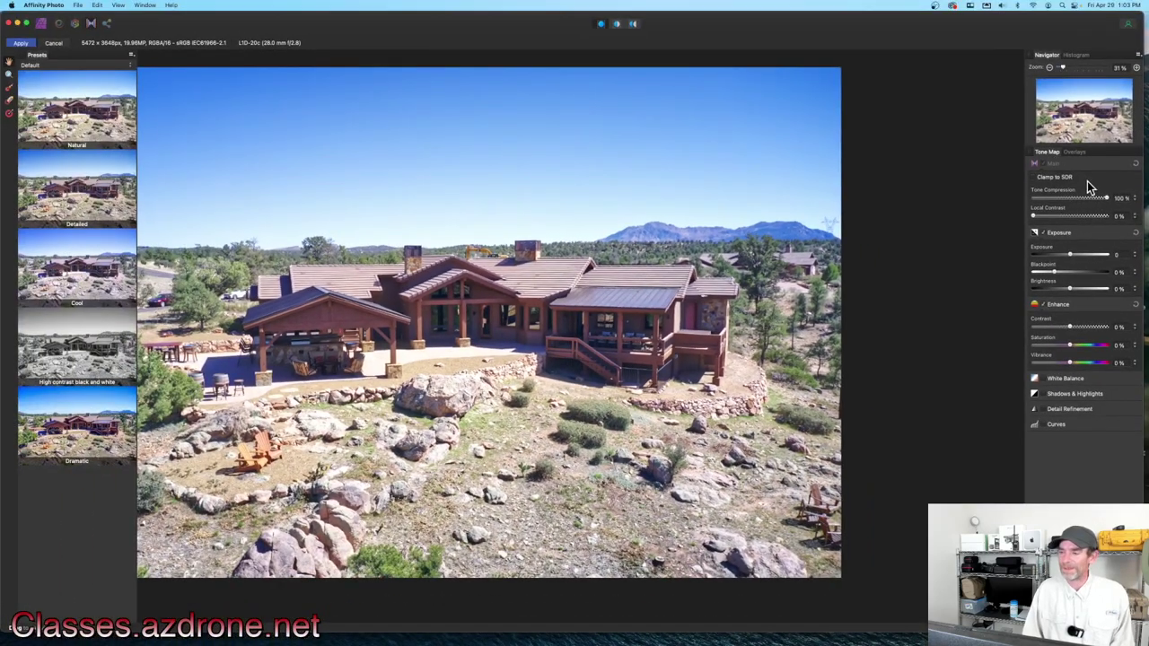
{"action": "left_click_drag", "start_coordinate": [1108, 199], "coordinate": [1054, 199]}
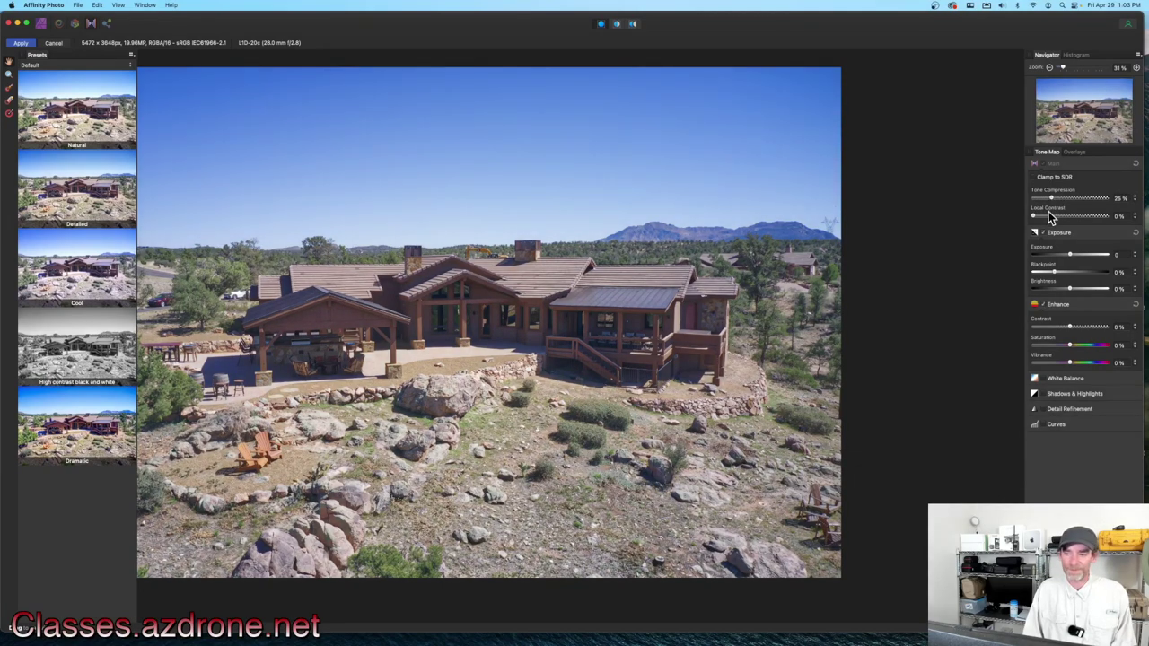
{"action": "mouse_move", "coordinate": [1032, 216]}
{"action": "left_mouse_down"}
{"action": "mouse_move", "coordinate": [1066, 215]}
{"action": "mouse_move", "coordinate": [1054, 216]}
{"action": "left_mouse_up"}
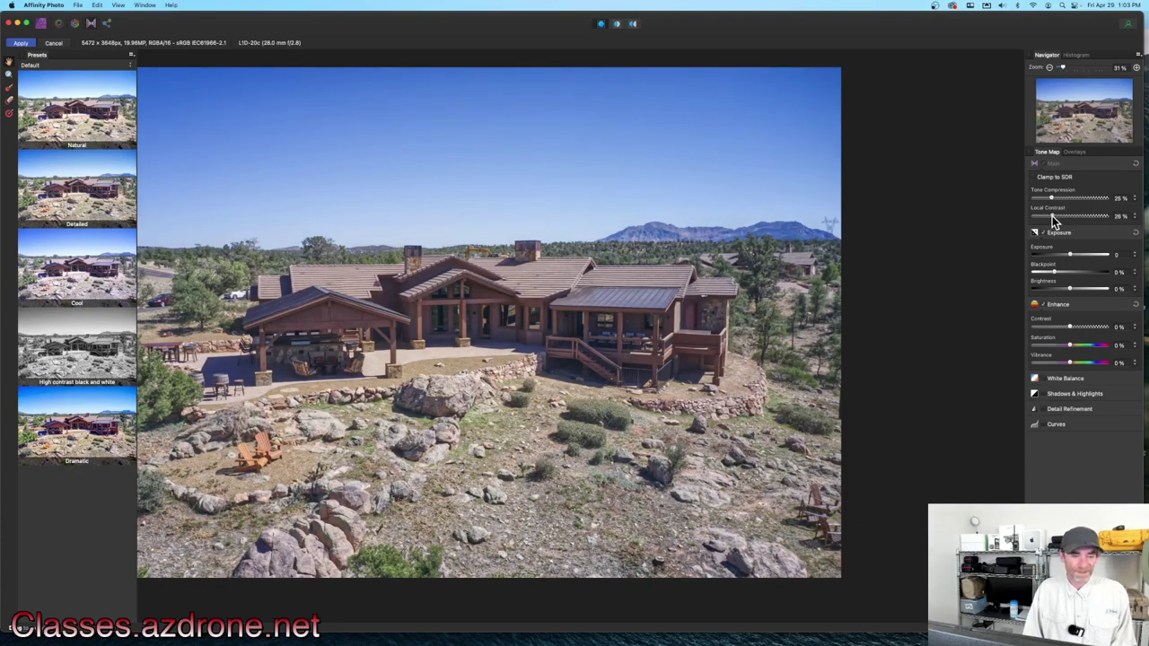
{"action": "mouse_move", "coordinate": [1054, 216]}
{"action": "left_mouse_down"}
{"action": "mouse_move", "coordinate": [1108, 218]}
{"action": "mouse_move", "coordinate": [1048, 214]}
{"action": "left_mouse_up"}
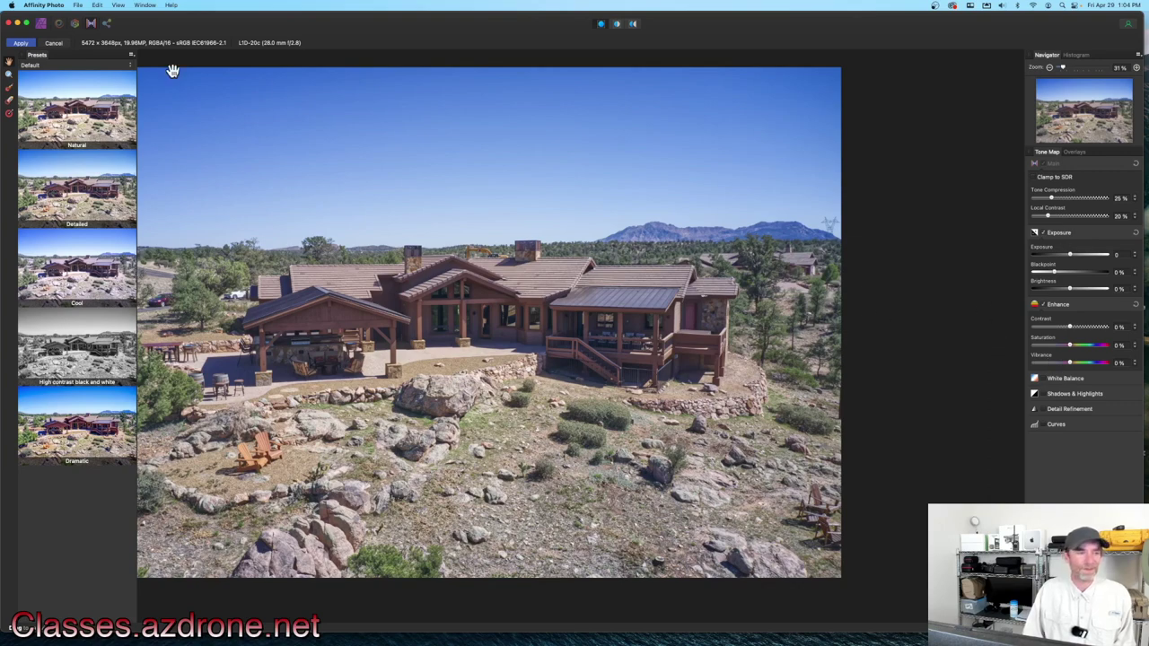
{"action": "left_click", "coordinate": [22, 45]}
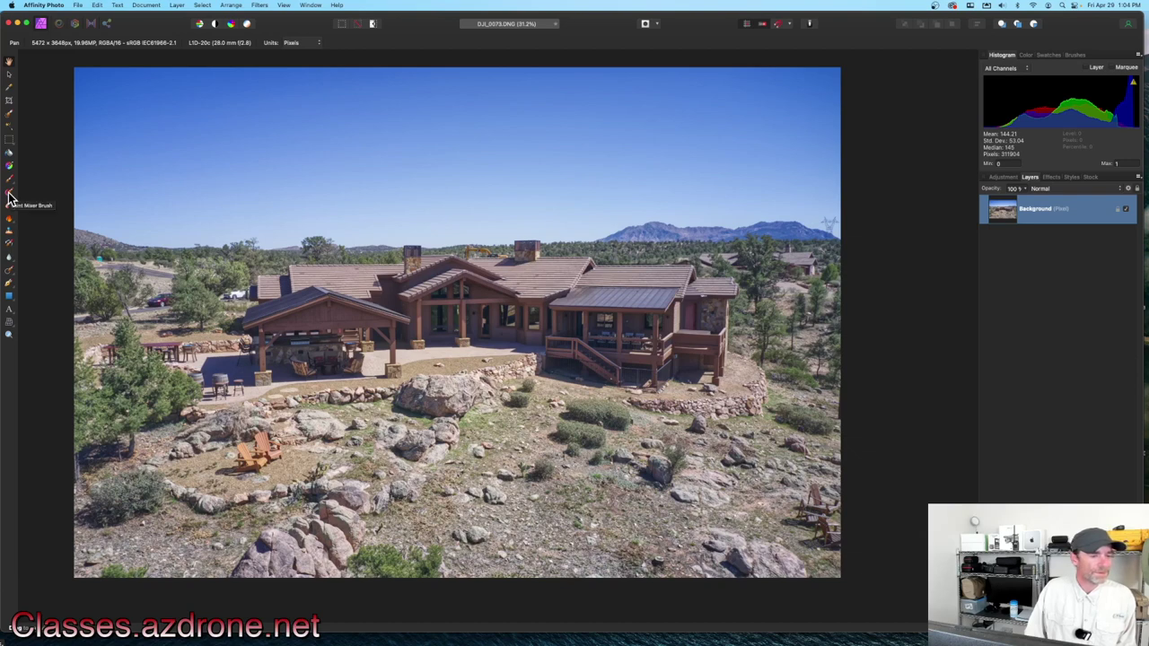
Remove the tower beside the distant mountains with a reduced-size Inpainting Brush
{"action": "left_click", "coordinate": [10, 271]}
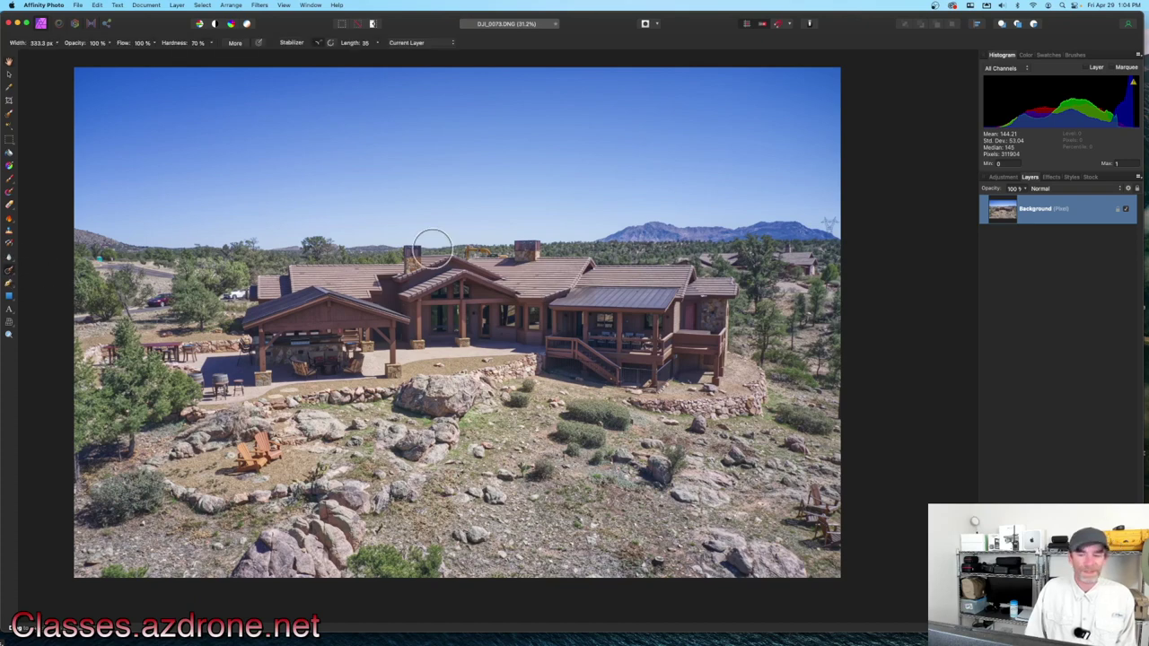
{"action": "key", "text": "bracketleft"}
{"action": "key", "text": "bracketleft"}
{"action": "key", "text": "bracketleft"}
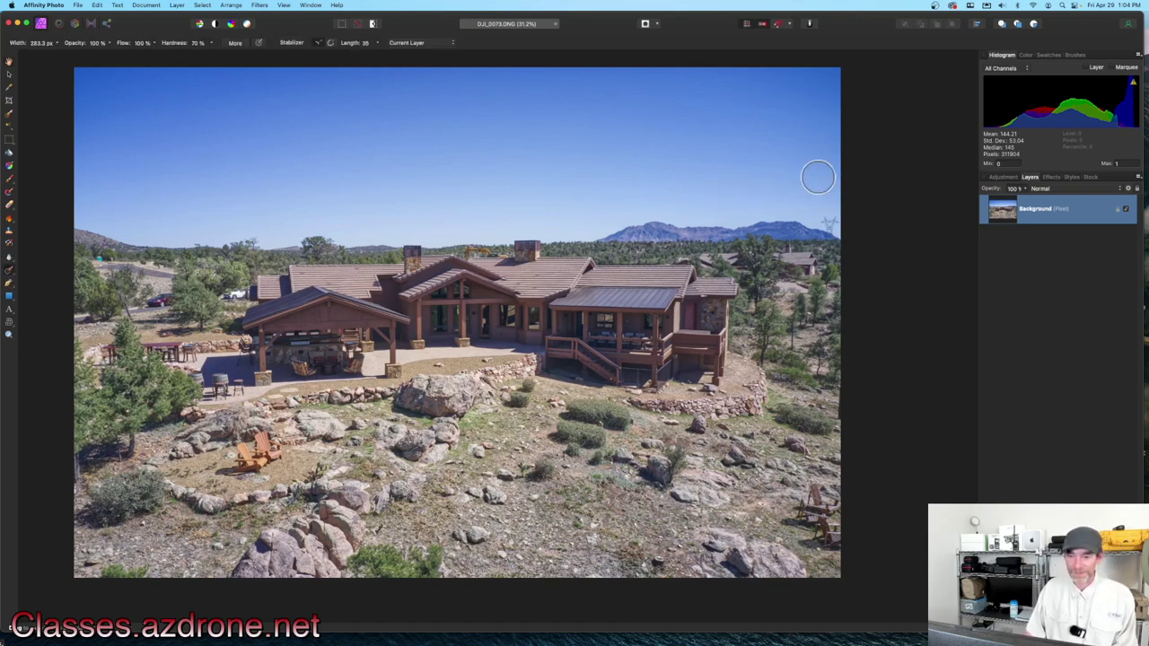
{"action": "key", "text": "bracketleft"}
{"action": "key", "text": "bracketleft"}
{"action": "left_click", "coordinate": [828, 221]}
{"action": "left_click_drag", "start_coordinate": [828, 221], "coordinate": [832, 237]}
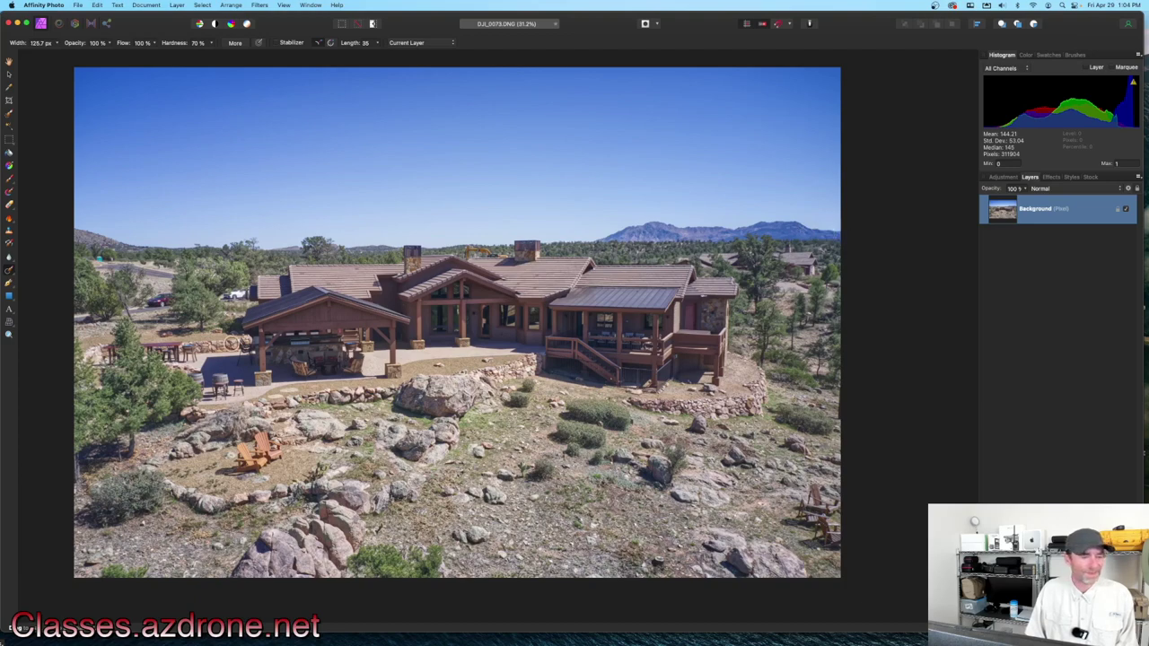
{"action": "scroll", "coordinate": [431, 302], "scroll_direction": "up", "scroll_amount": 1}
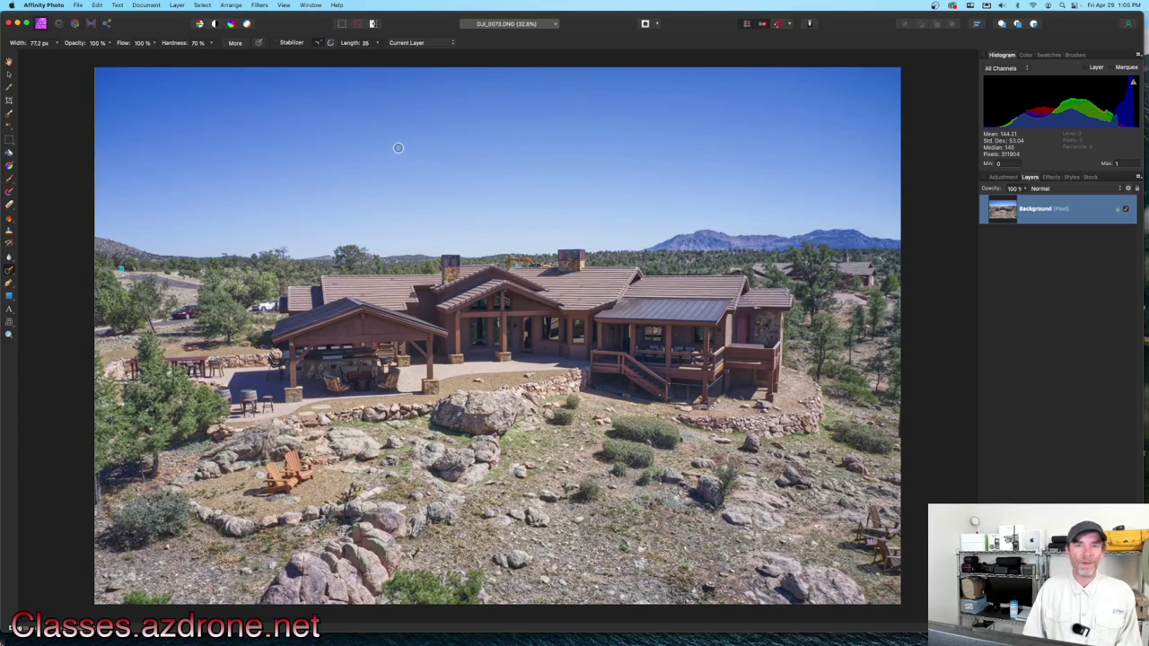
Export the edited photo as a best-quality JPEG named AF_DJI_0073 to the Desktop
{"action": "left_click", "coordinate": [80, 7]}
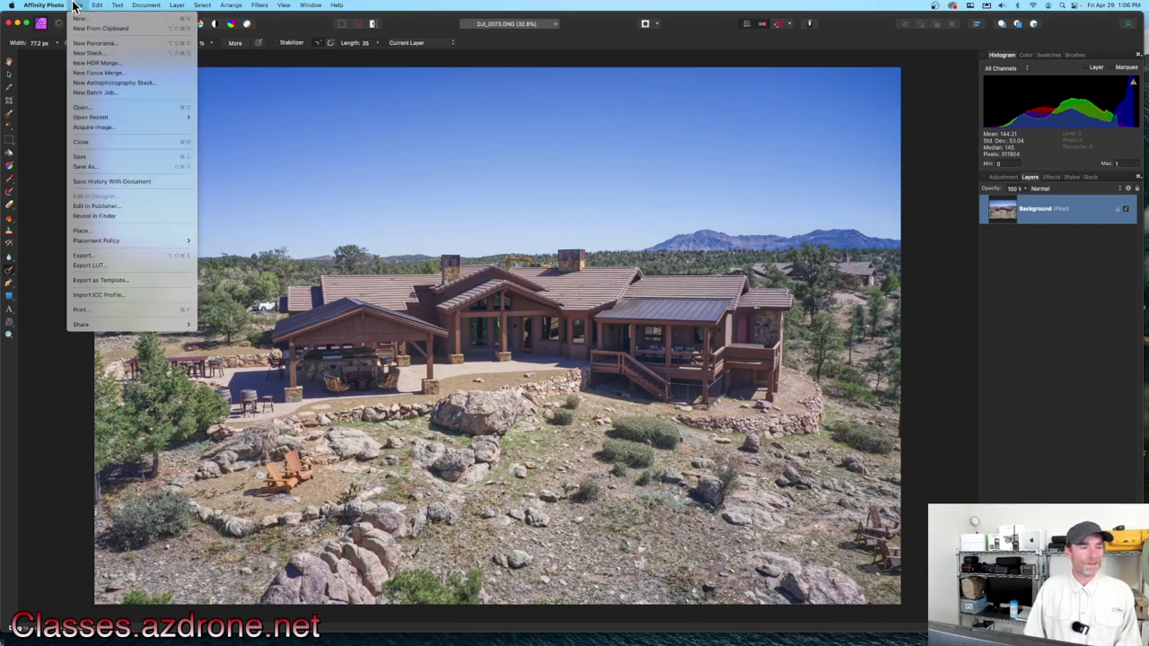
{"action": "left_click", "coordinate": [131, 256]}
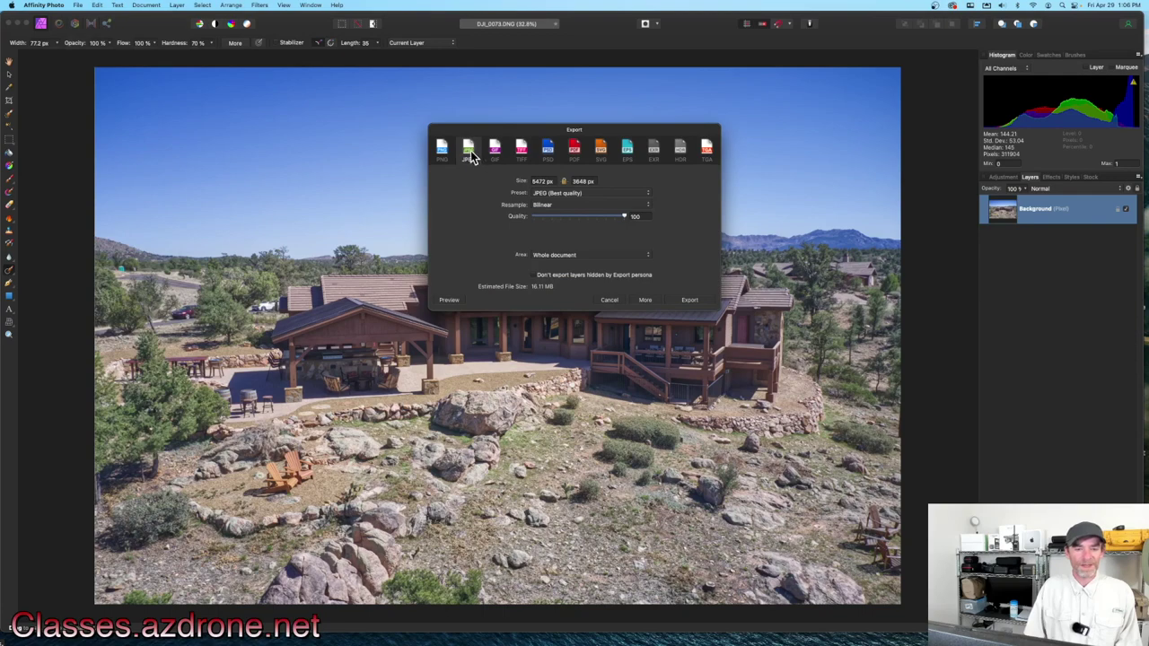
{"action": "left_click", "coordinate": [689, 300]}
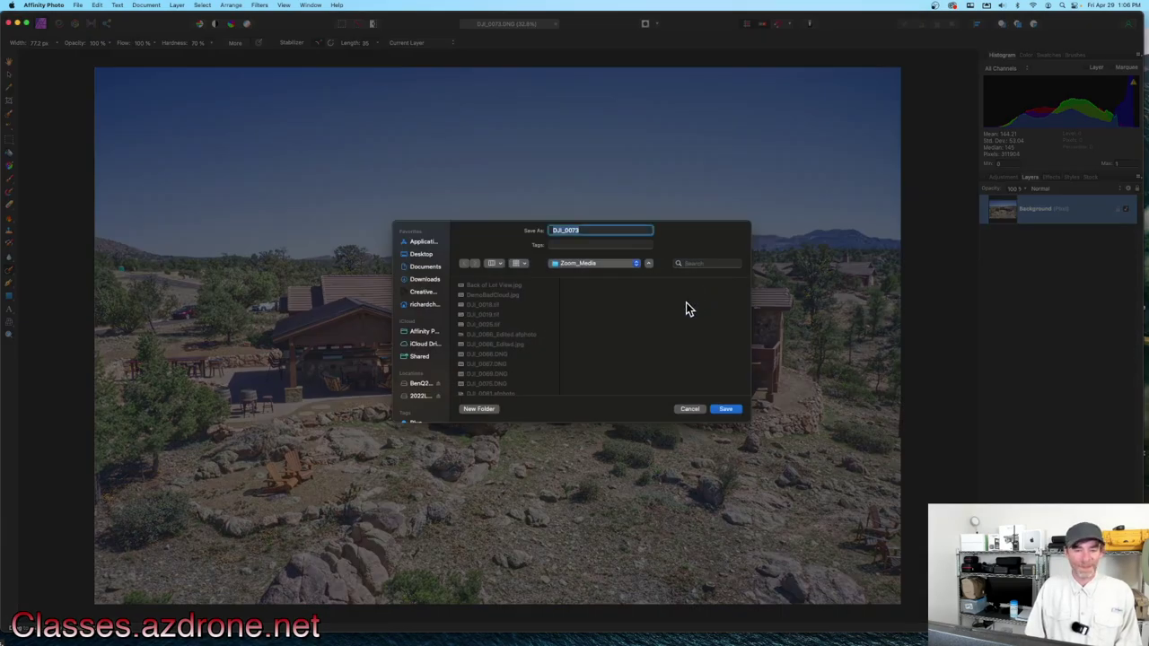
{"action": "left_click", "coordinate": [422, 255]}
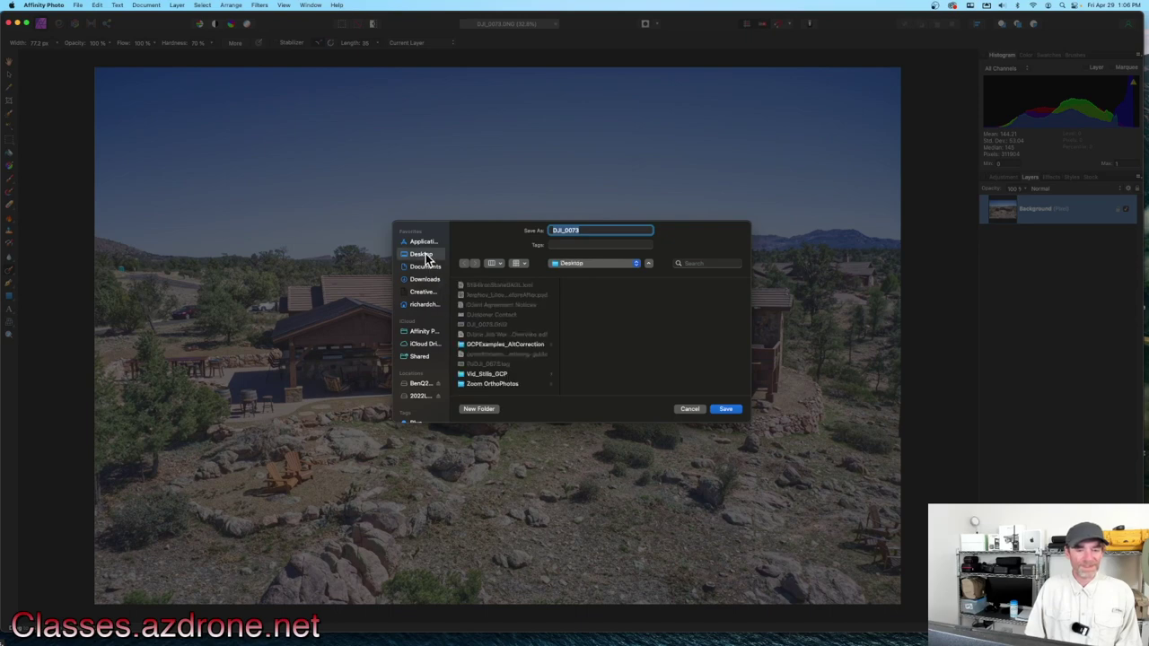
{"action": "left_click", "coordinate": [554, 230]}
{"action": "type", "text": "AF"}
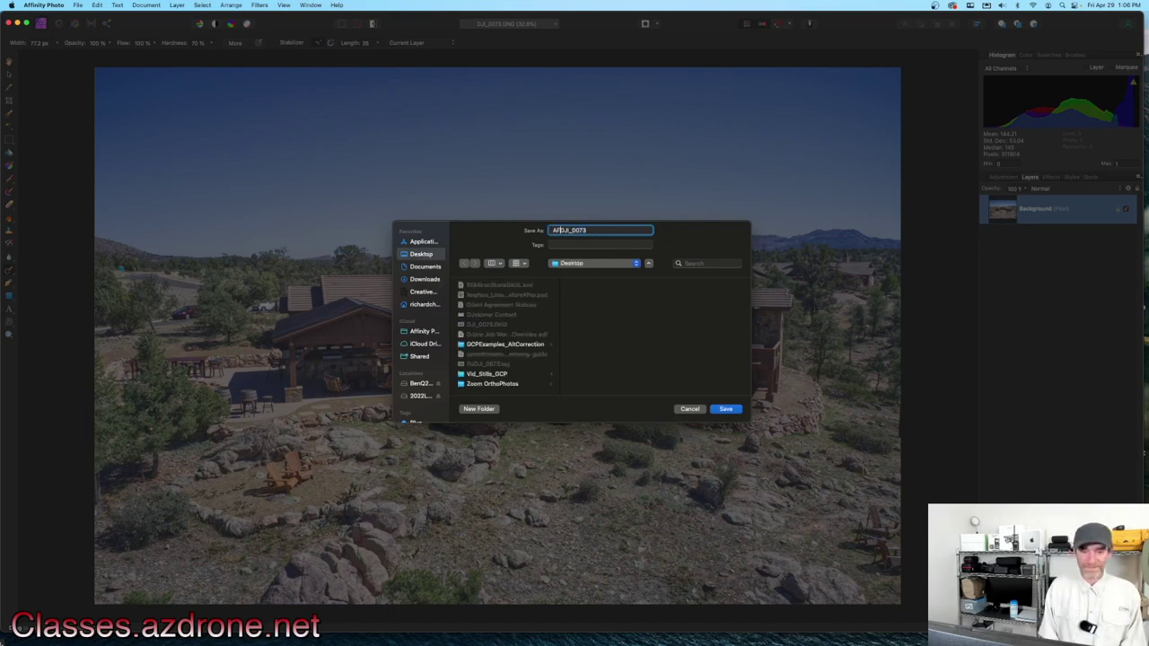
{"action": "type", "text": "_"}
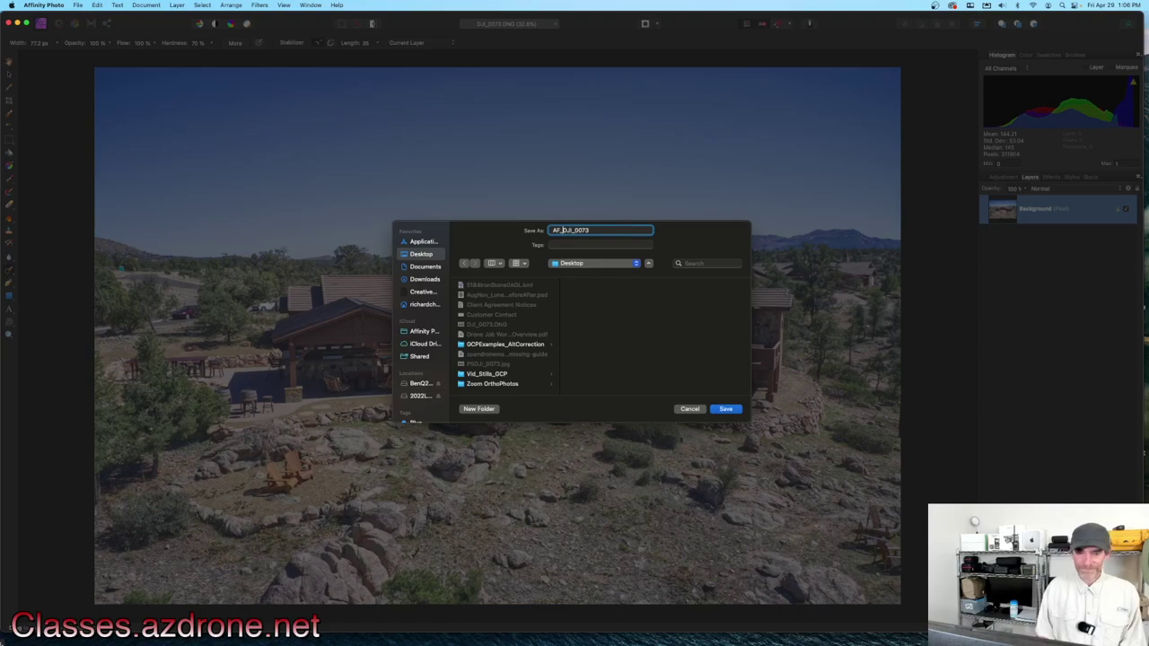
{"action": "left_click", "coordinate": [728, 409]}
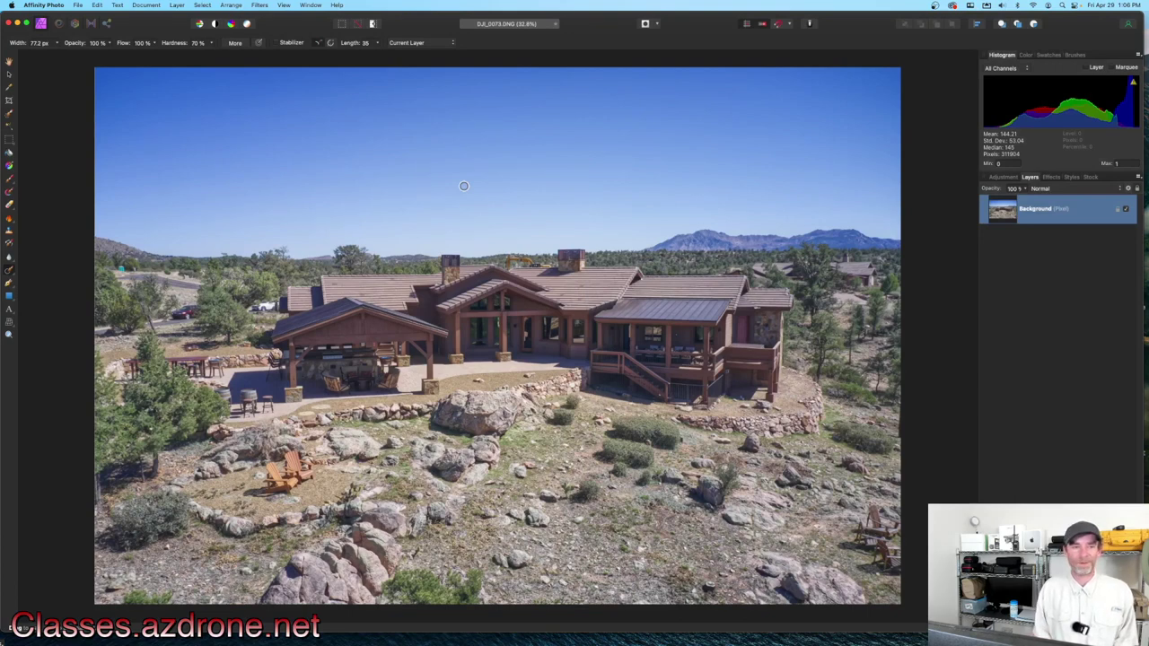
Quit Affinity Photo without saving the changes to DJI_0073.DNG
{"action": "left_click", "coordinate": [61, 5]}
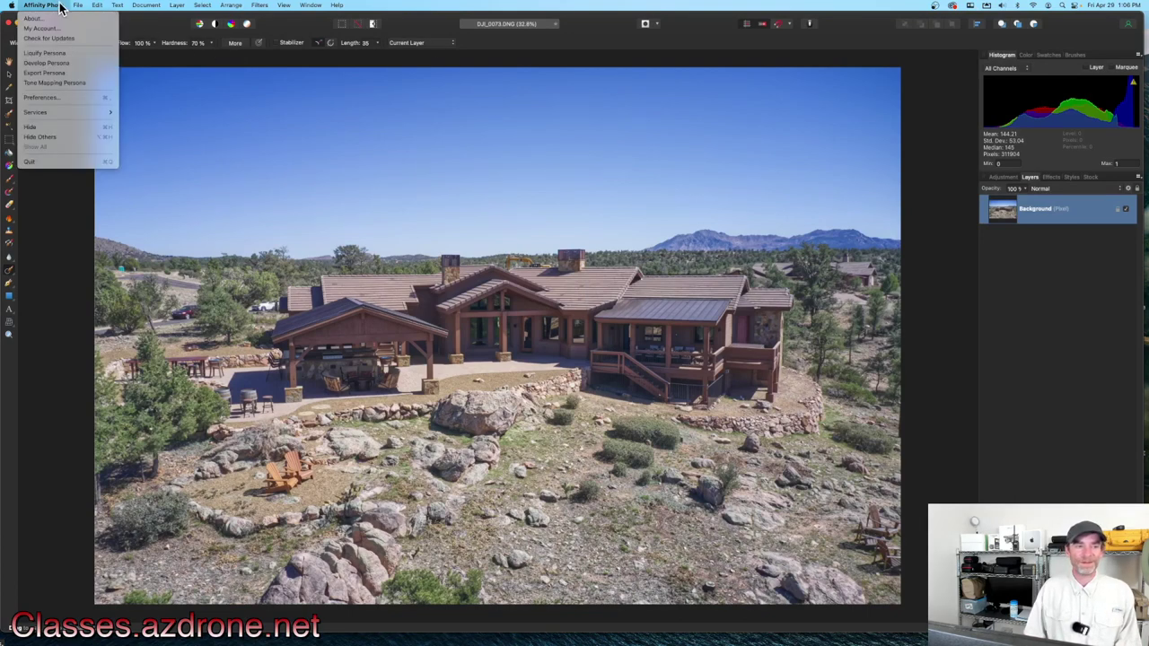
{"action": "left_click", "coordinate": [82, 162]}
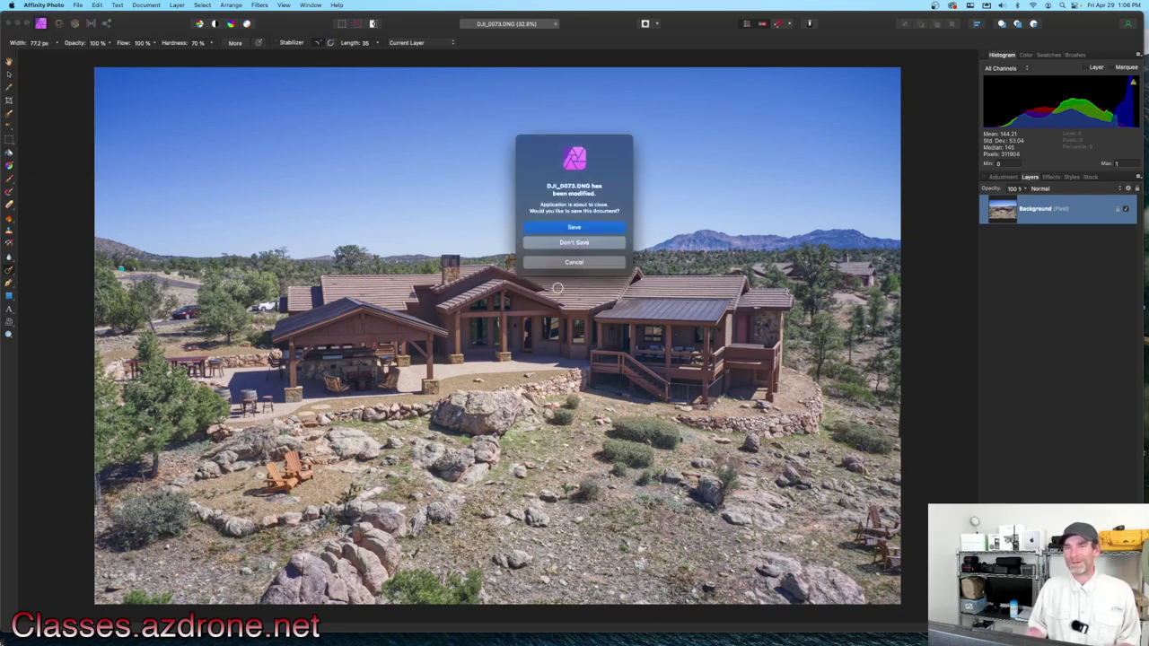
{"action": "left_click", "coordinate": [586, 241]}
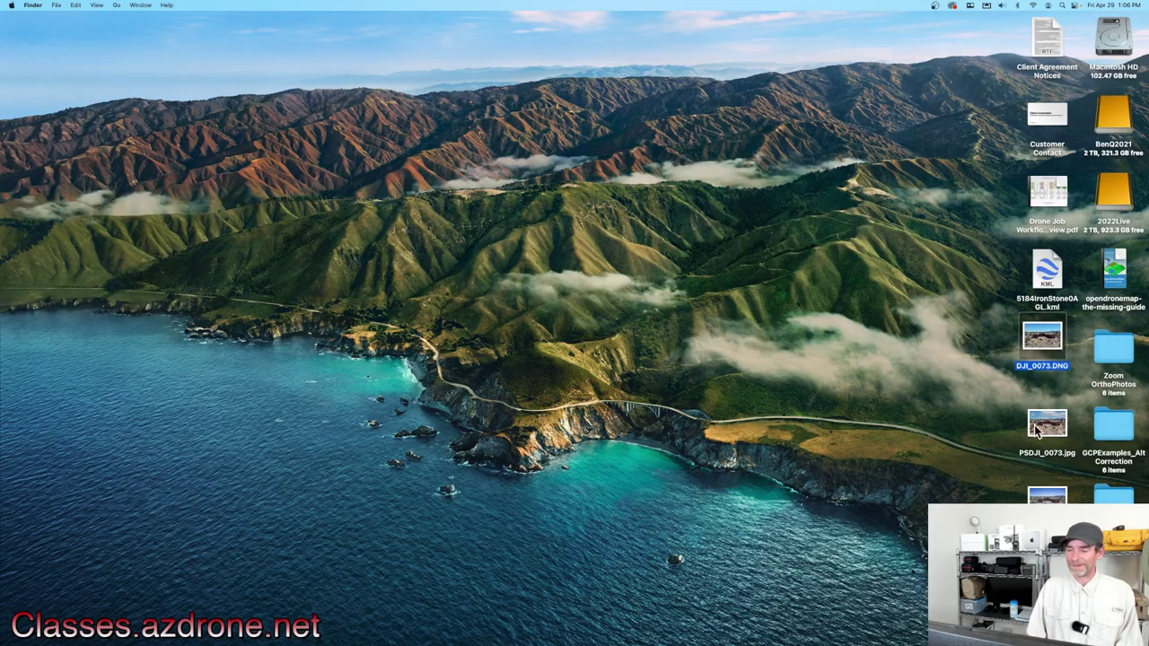
Place the PSDJI_0073.jpg and AF_DJI_0073.jpg files side by side in the open area of the desktop
{"action": "left_click_drag", "start_coordinate": [1038, 431], "coordinate": [282, 270]}
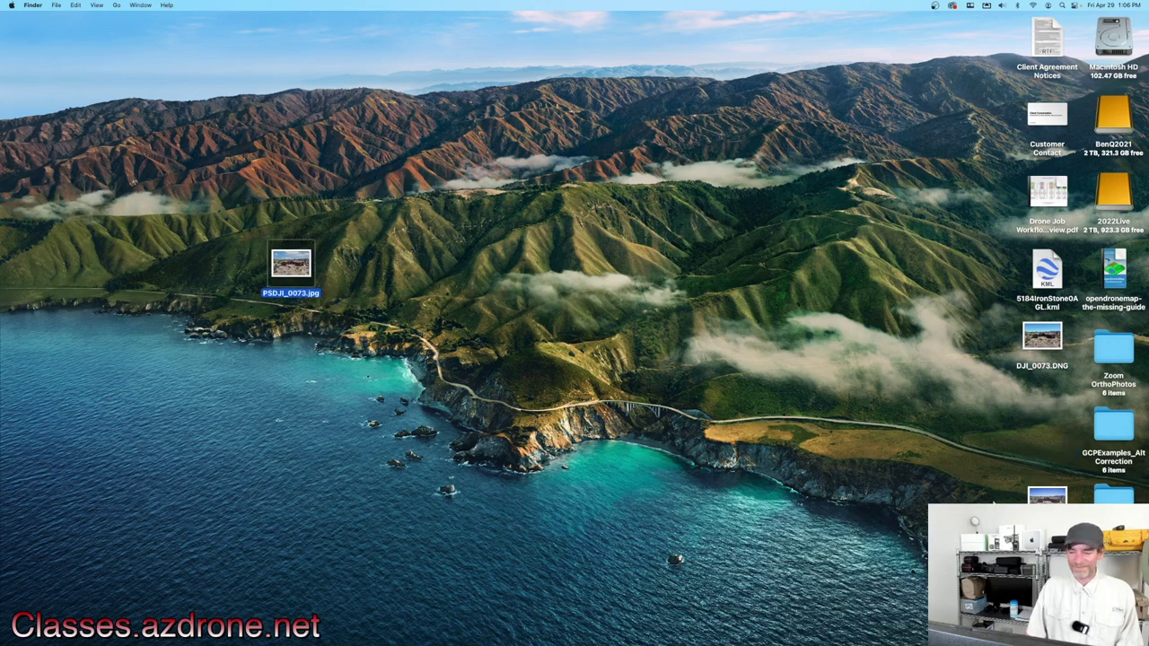
{"action": "left_click_drag", "start_coordinate": [1047, 500], "coordinate": [517, 242]}
{"action": "left_click", "coordinate": [291, 274]}
{"action": "left_click_drag", "start_coordinate": [291, 274], "coordinate": [391, 245]}
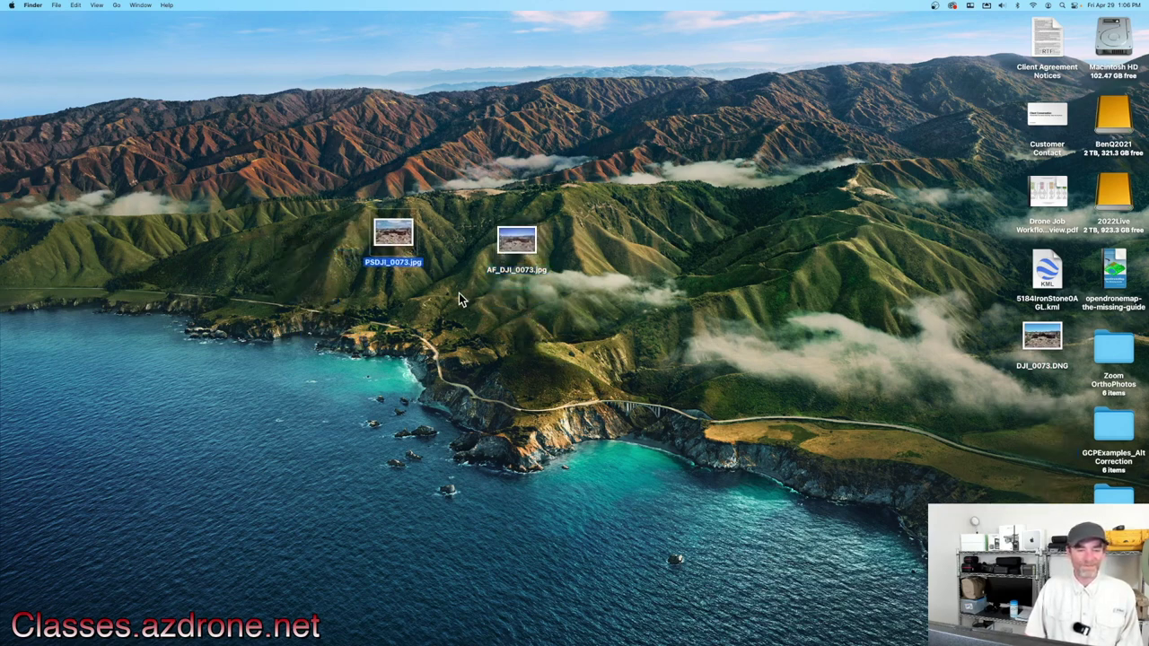
View PSDJI_0073.jpg and AF_DJI_0073.jpg in Preview, keeping both photo windows open
{"action": "double_click", "coordinate": [392, 239]}
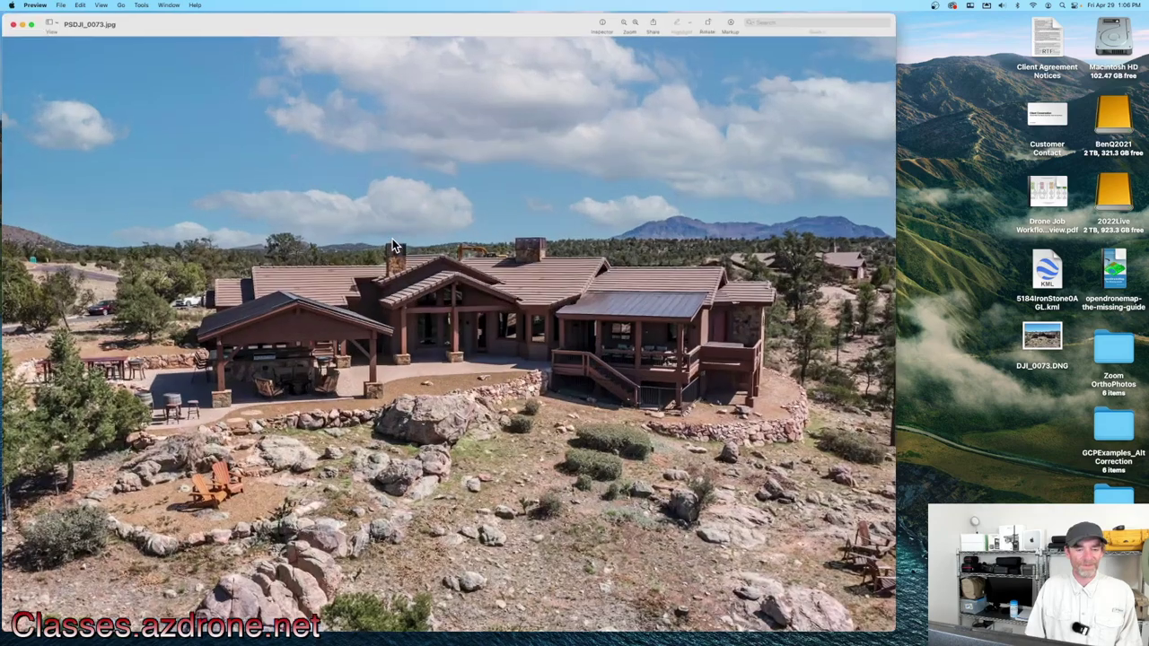
{"action": "left_click", "coordinate": [13, 24]}
{"action": "double_click", "coordinate": [530, 251]}
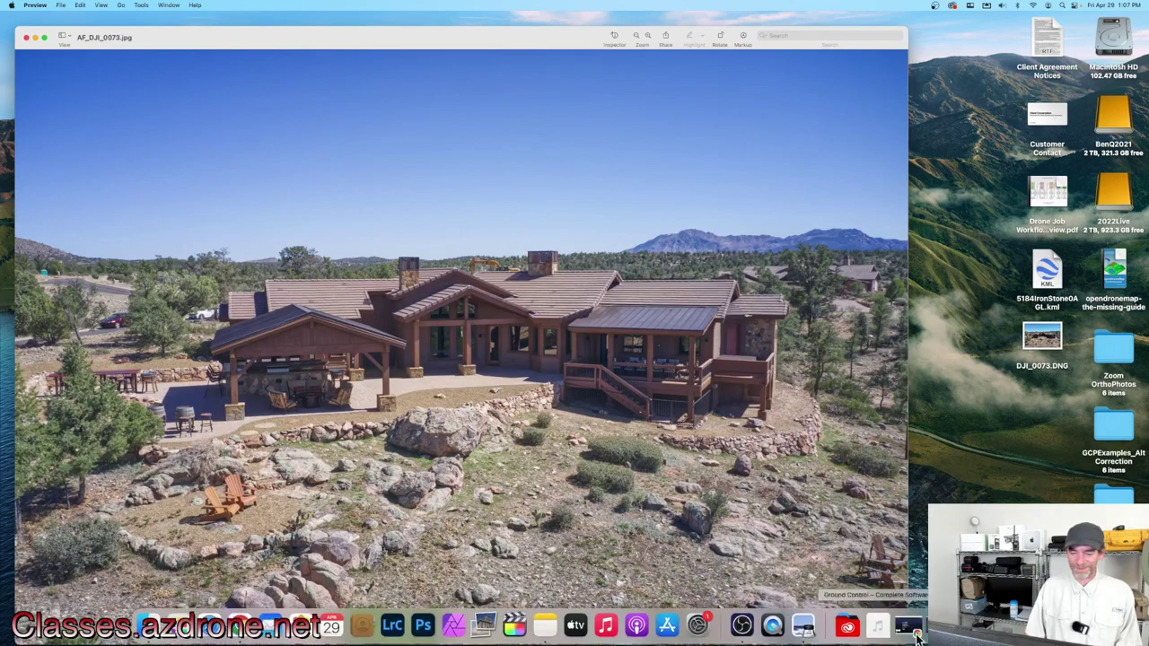
{"action": "left_click", "coordinate": [898, 638]}
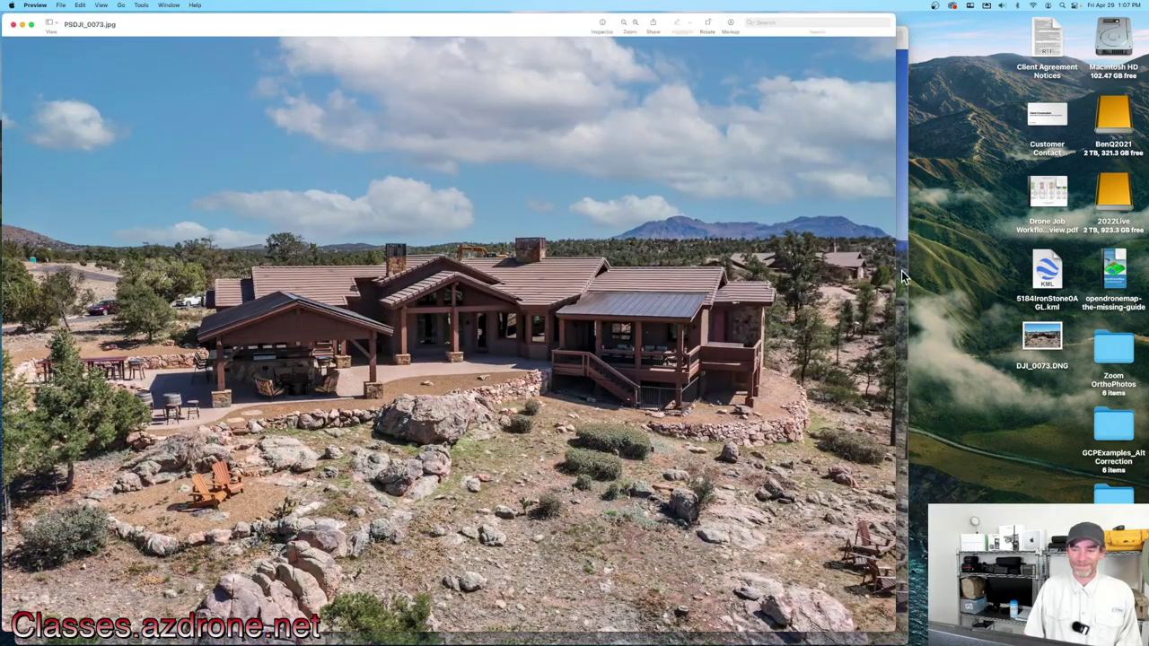
Narrow both photo windows and place AF_DJI_0073.jpg beside PSDJI_0073.jpg for comparison
{"action": "left_click_drag", "start_coordinate": [898, 274], "coordinate": [754, 289]}
{"action": "left_click", "coordinate": [849, 285]}
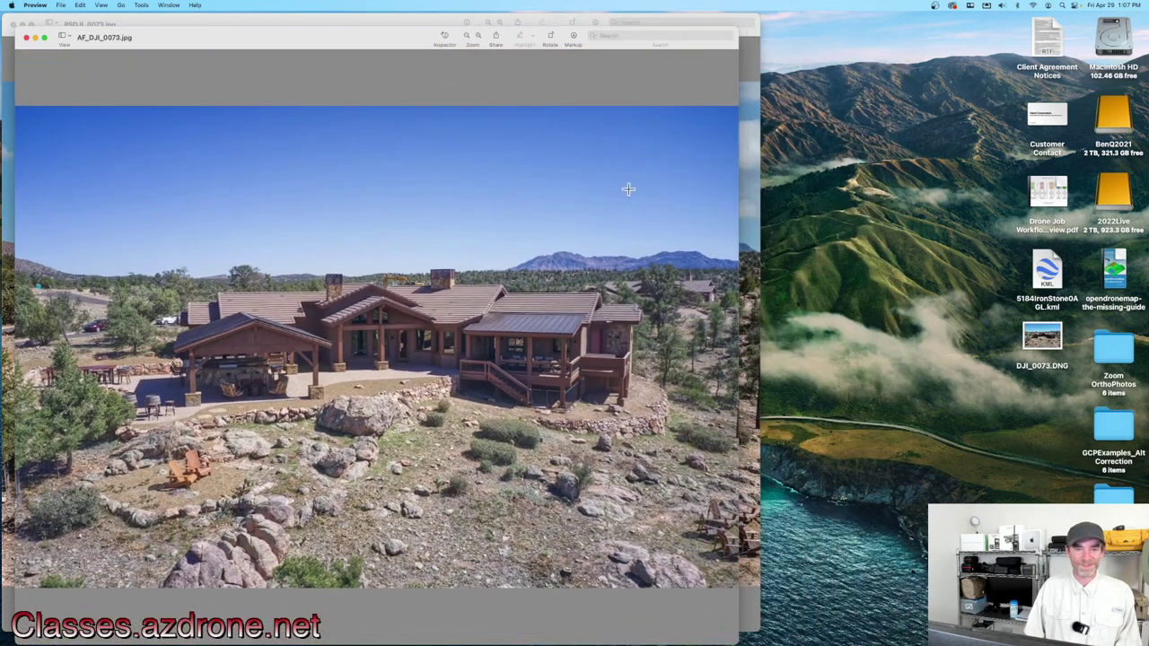
{"action": "left_click_drag", "start_coordinate": [343, 37], "coordinate": [826, 37]}
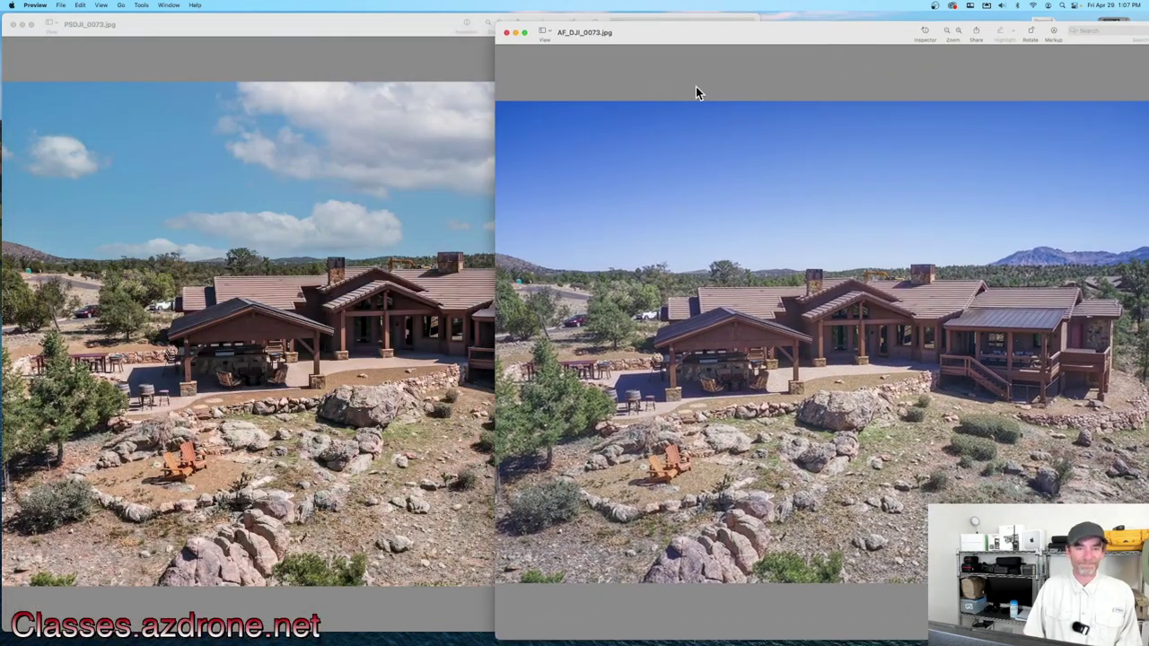
{"action": "left_click_drag", "start_coordinate": [715, 36], "coordinate": [714, 25]}
{"action": "left_click", "coordinate": [464, 177]}
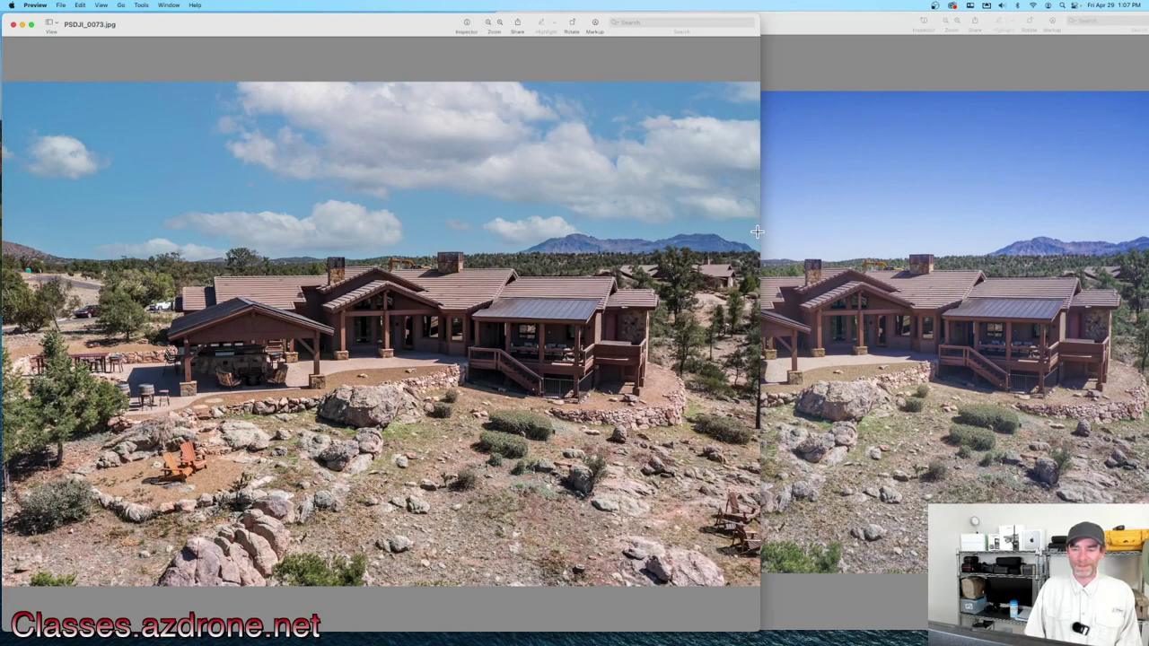
{"action": "left_click_drag", "start_coordinate": [758, 232], "coordinate": [573, 231]}
{"action": "left_click", "coordinate": [653, 258]}
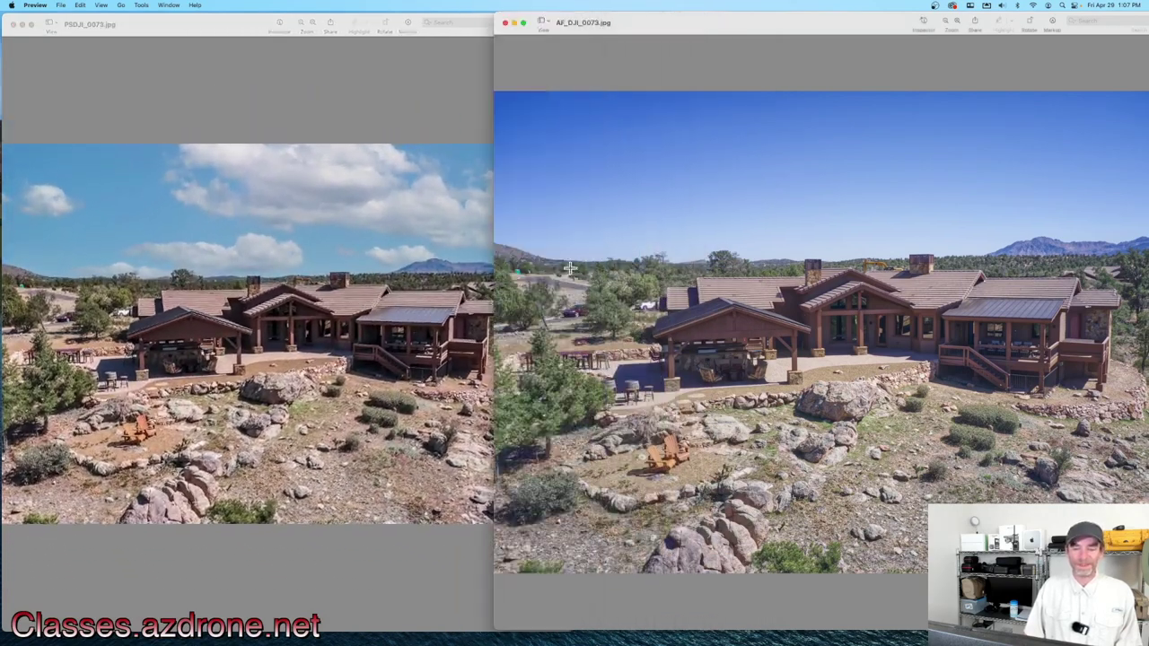
Shrink the AF_DJI_0073.jpg window until its photo matches the other one in size, and align it against the PSDJI_0073.jpg window
{"action": "left_click_drag", "start_coordinate": [494, 281], "coordinate": [578, 287]}
{"action": "left_click_drag", "start_coordinate": [748, 30], "coordinate": [743, 28]}
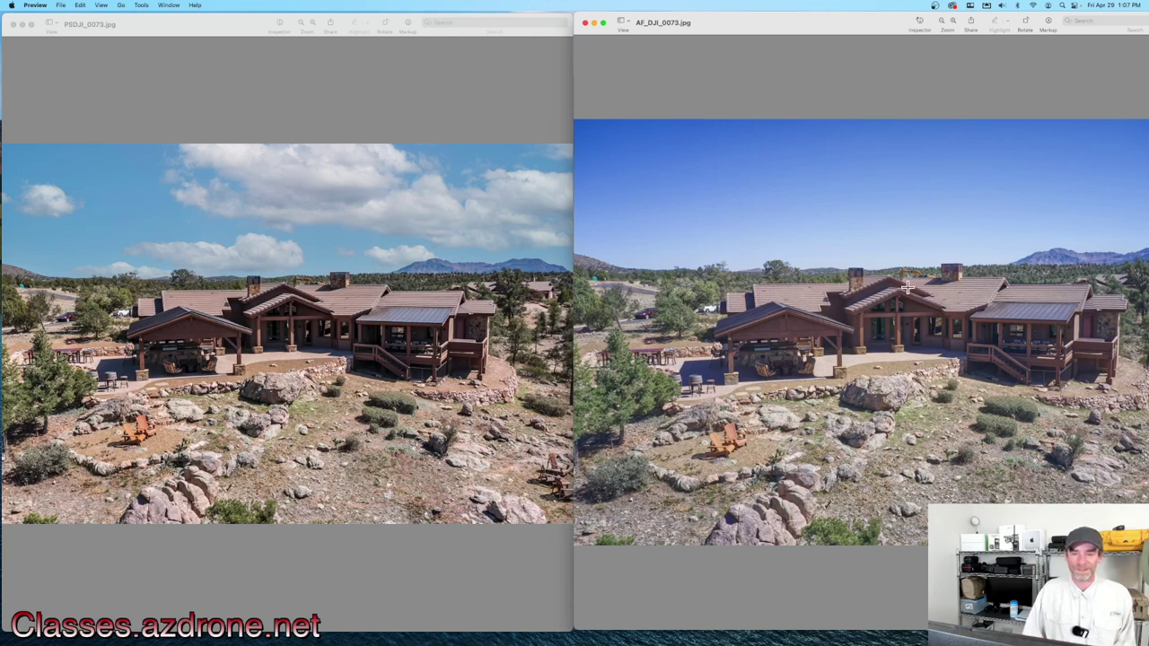
{"action": "left_click_drag", "start_coordinate": [573, 83], "coordinate": [620, 85]}
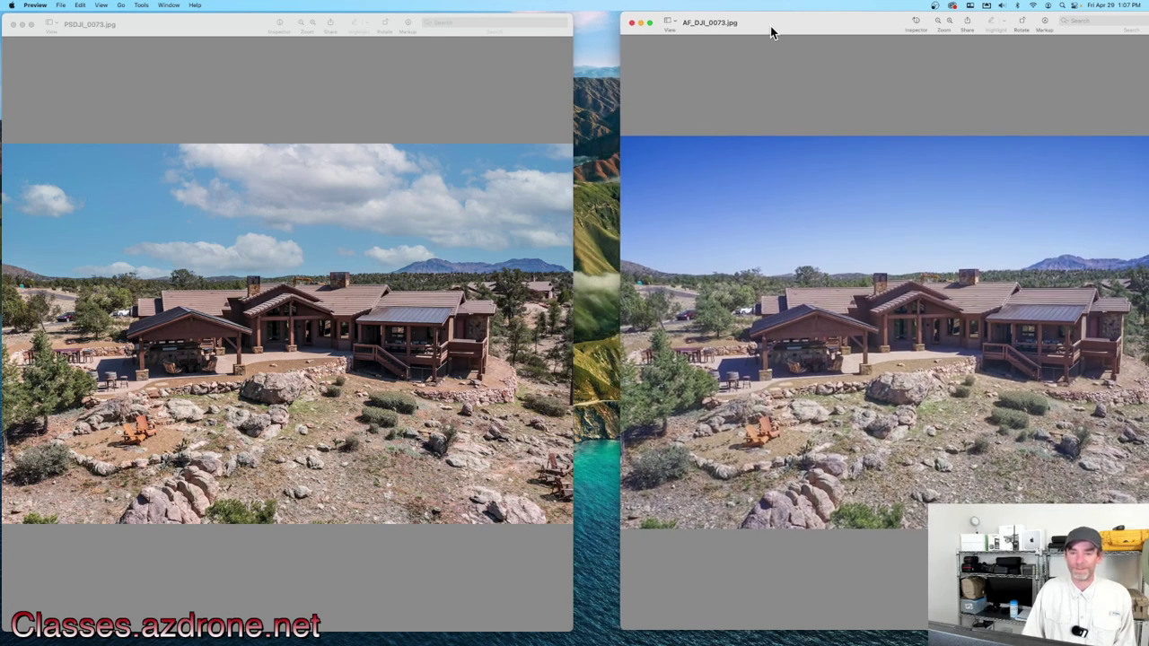
{"action": "left_click_drag", "start_coordinate": [771, 27], "coordinate": [722, 27]}
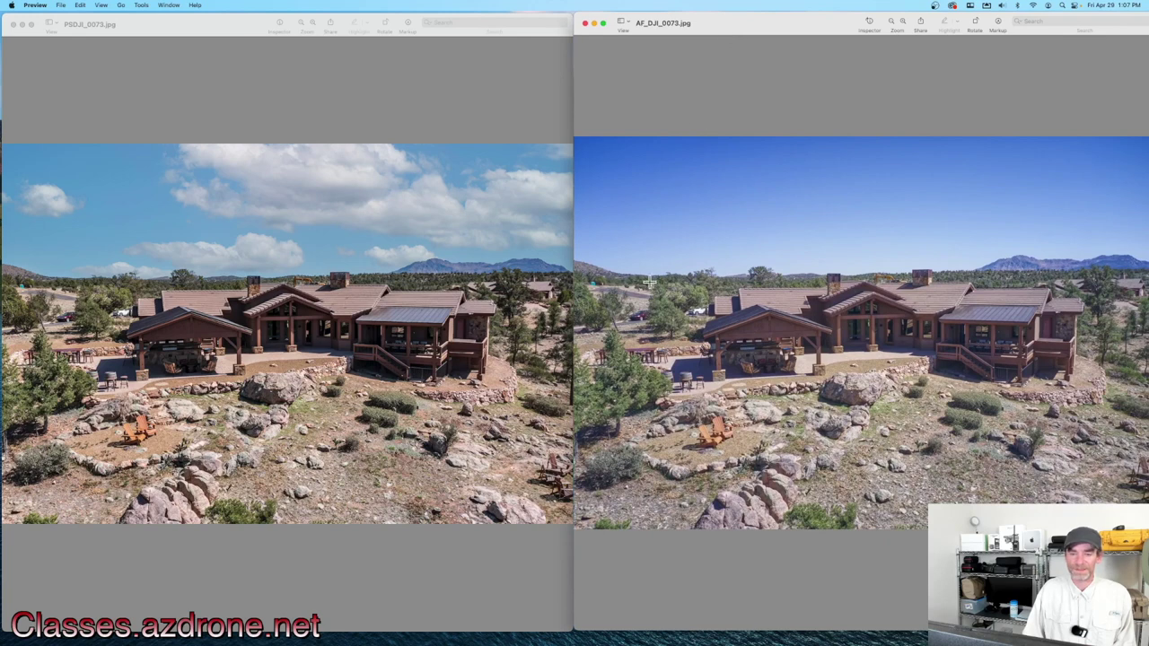
{"action": "left_click_drag", "start_coordinate": [575, 319], "coordinate": [588, 318]}
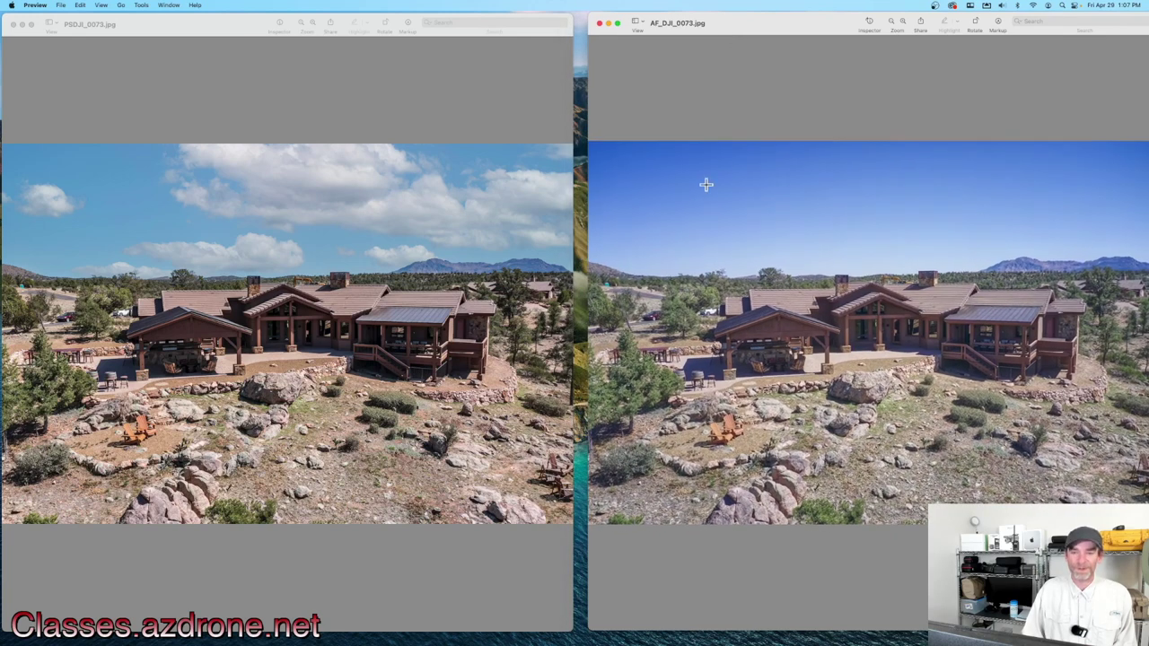
{"action": "left_click_drag", "start_coordinate": [770, 29], "coordinate": [758, 30]}
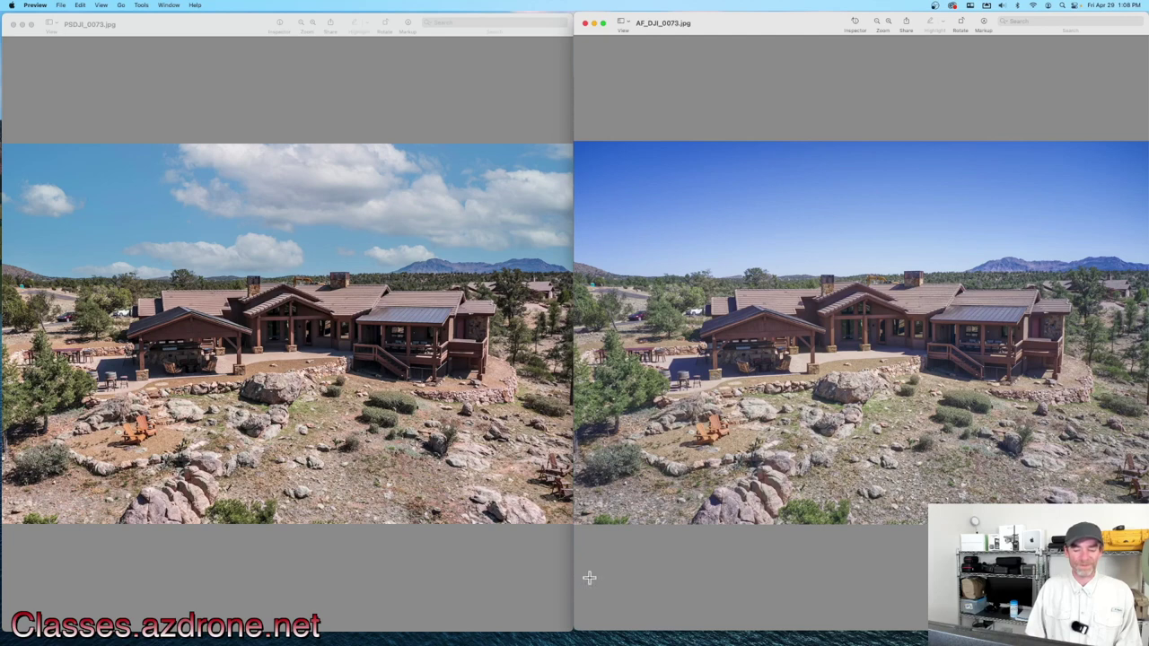
Switch to Lightroom Classic, export DJI_0073.DNG with the MLS_FullSize preset to the Desktop subfolder MLS_FullSize, and minimize the Lightroom window
{"action": "mouse_move", "coordinate": [651, 639]}
{"action": "left_click", "coordinate": [411, 636]}
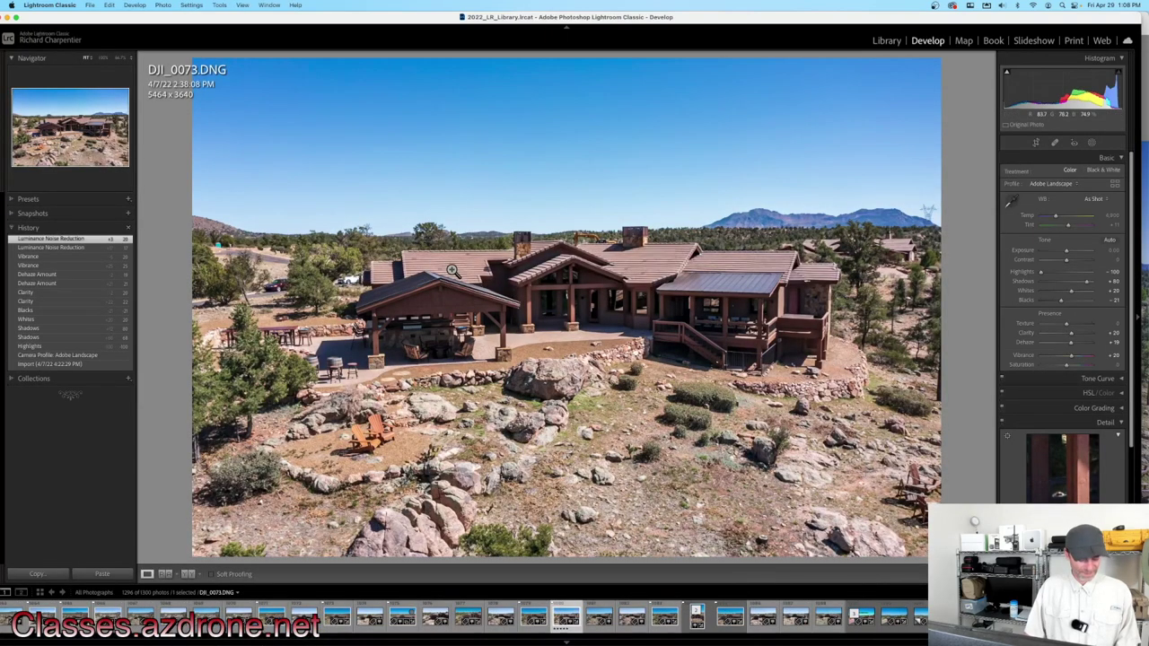
{"action": "key", "text": "super+shift+e"}
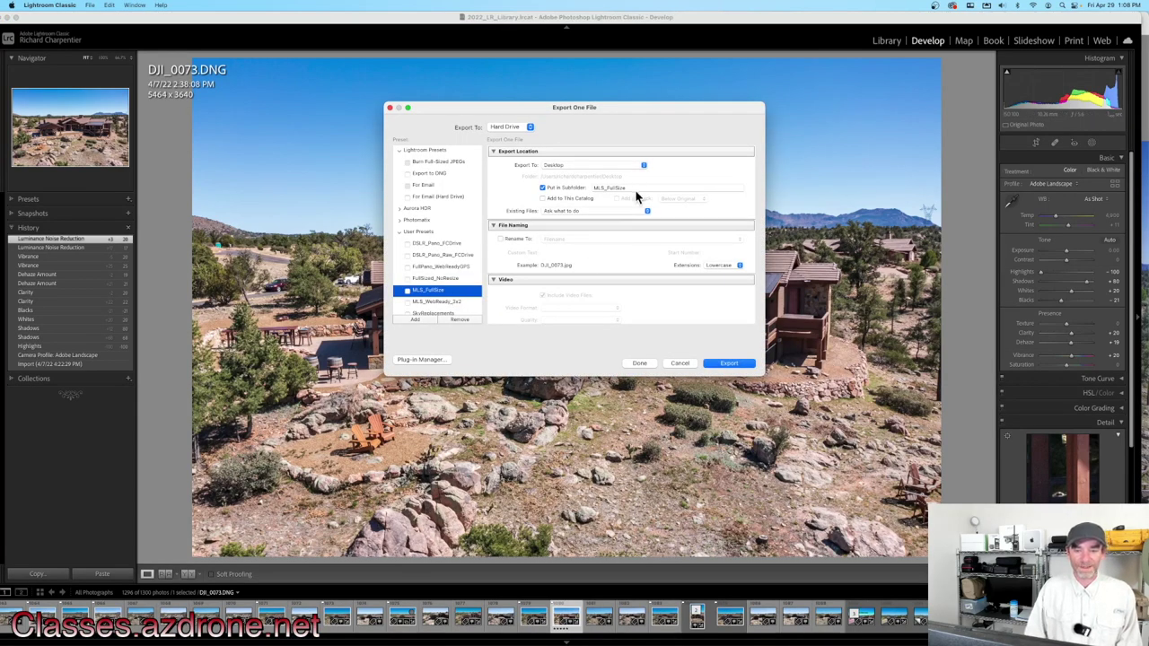
{"action": "left_click", "coordinate": [729, 363]}
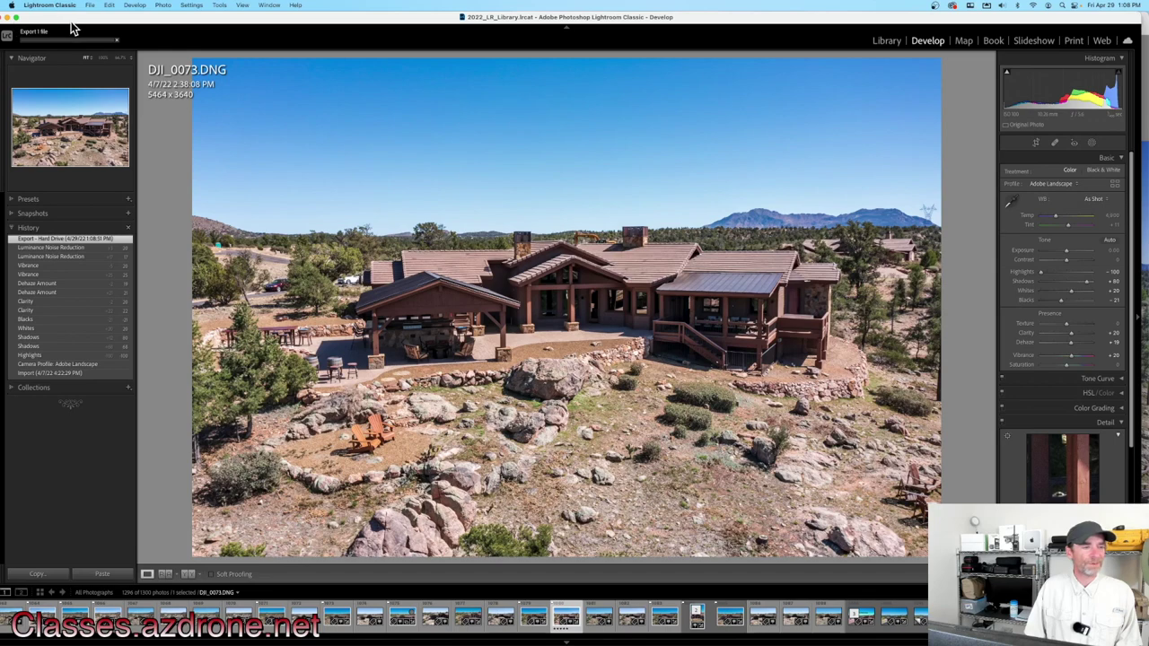
{"action": "left_click", "coordinate": [8, 17]}
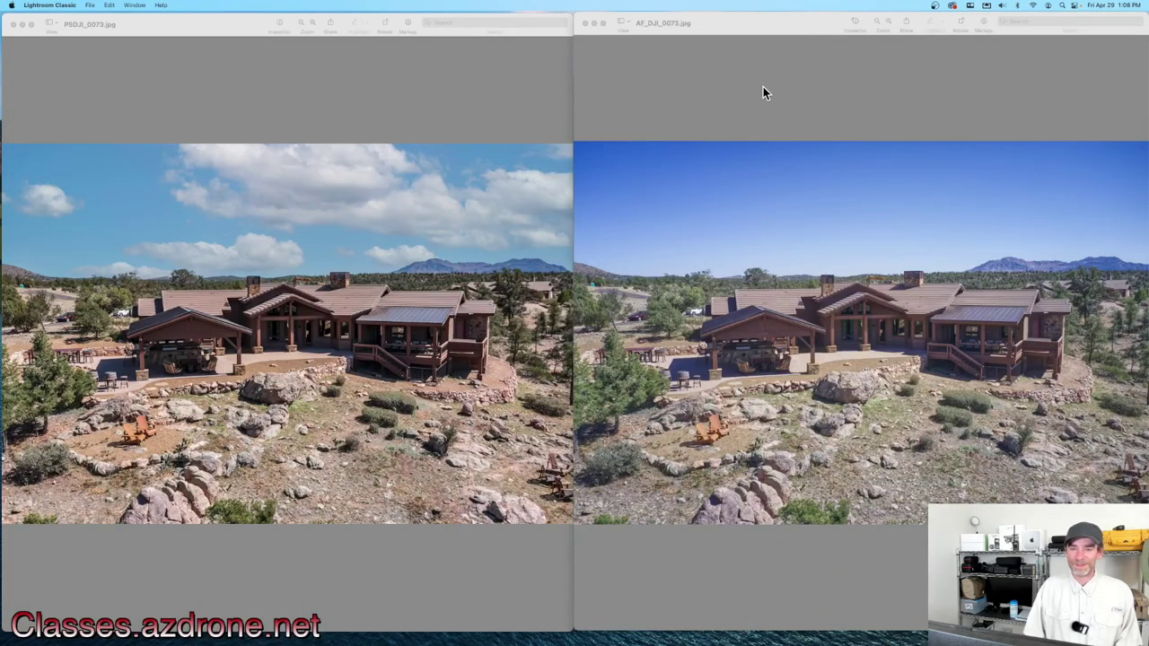
Minimize the AF_DJI_0073.jpg window and open DJI_0073.jpg from the MLS_FullSize folder on the desktop
{"action": "left_click", "coordinate": [594, 23]}
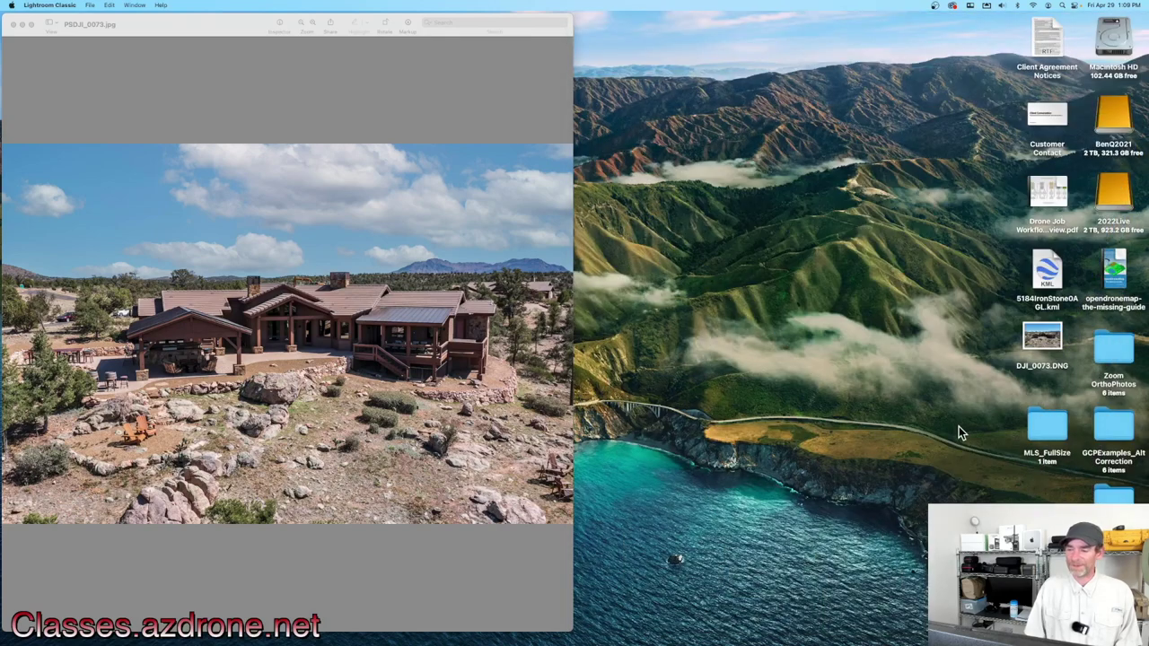
{"action": "double_click", "coordinate": [1039, 428]}
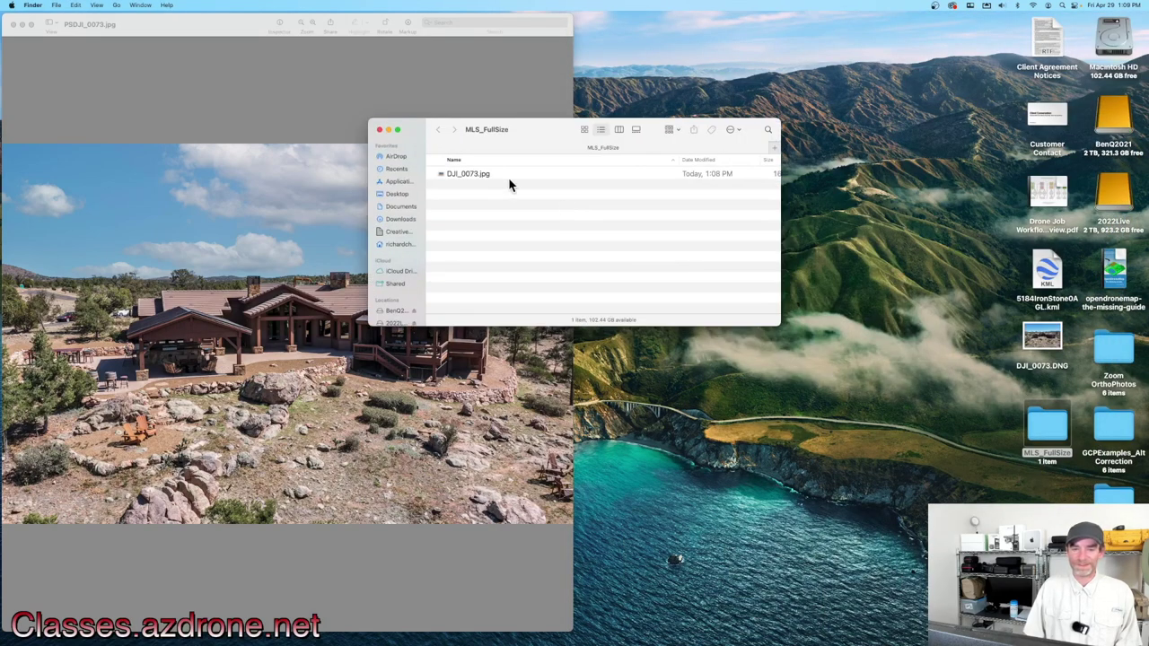
{"action": "double_click", "coordinate": [469, 173]}
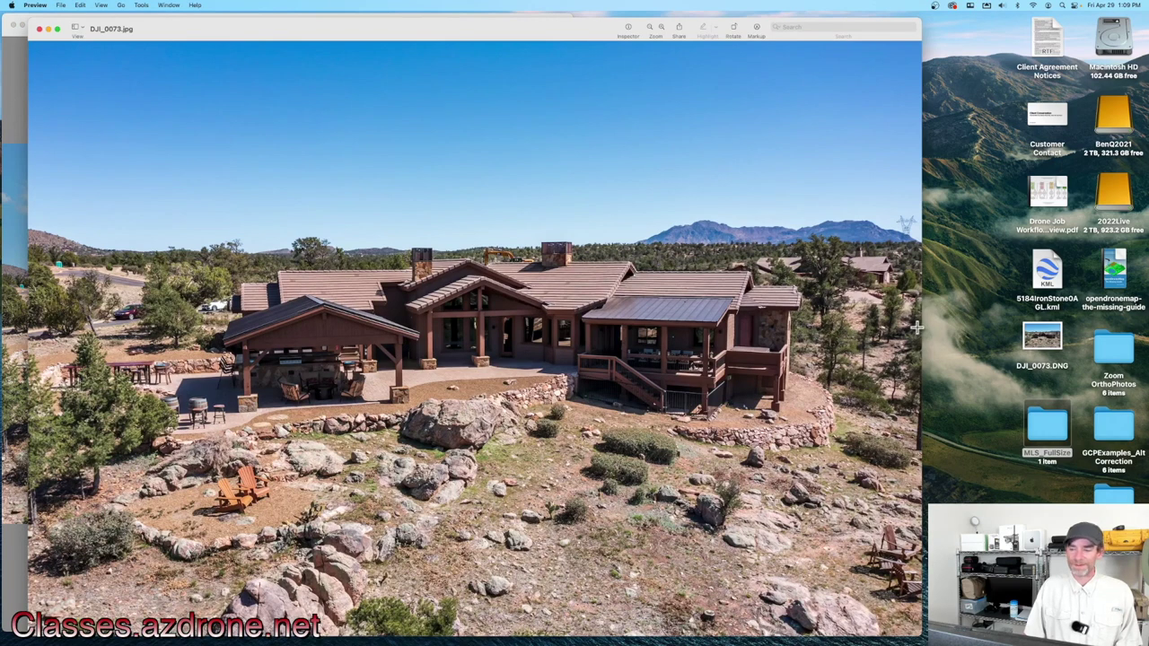
Close the MLS_FullSize folder window and resize the DJI_0073.jpg window to match the size of the PSDJI_0073.jpg photo
{"action": "left_click_drag", "start_coordinate": [922, 327], "coordinate": [601, 327]}
{"action": "left_click", "coordinate": [500, 116]}
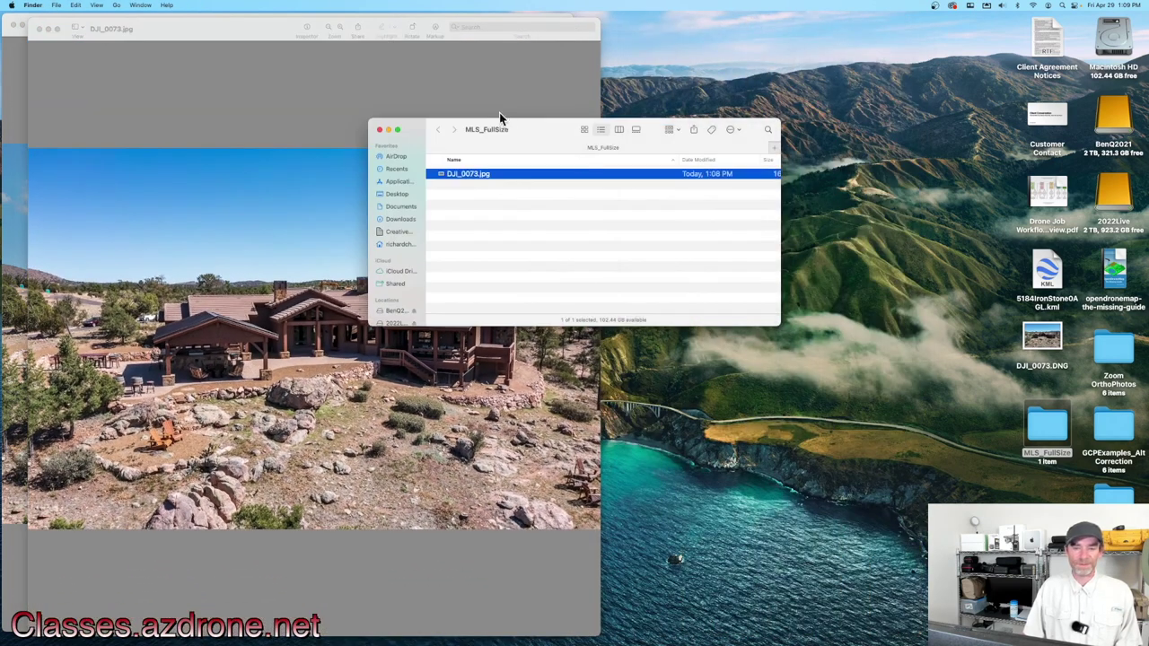
{"action": "left_click", "coordinate": [379, 130]}
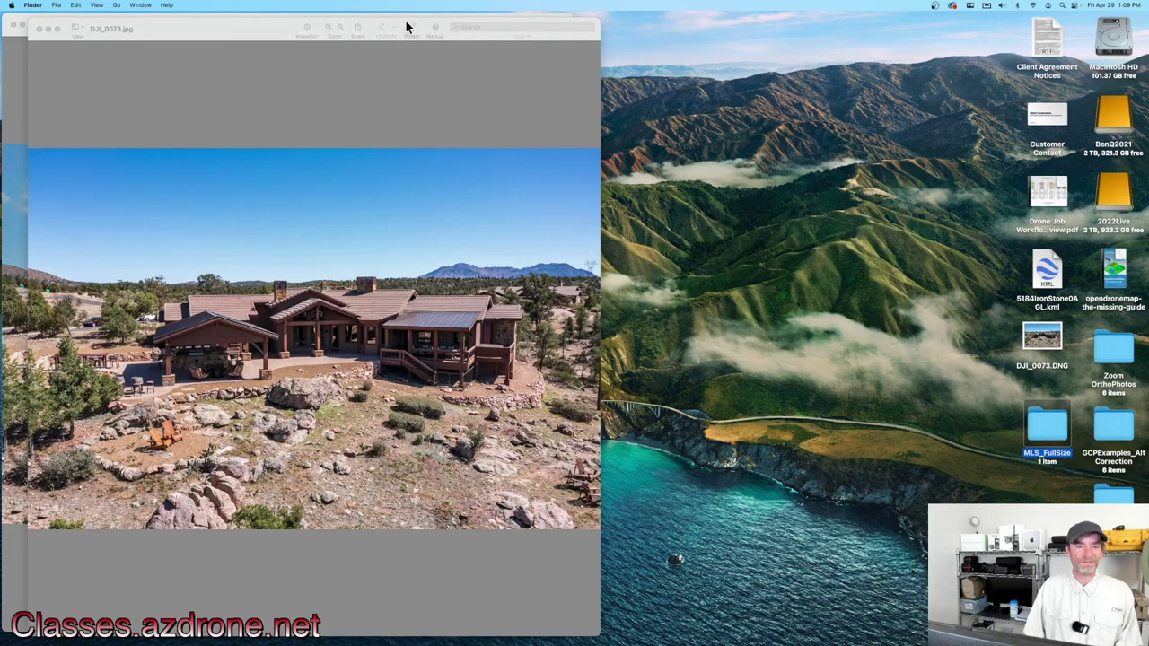
{"action": "left_click_drag", "start_coordinate": [228, 29], "coordinate": [229, 23]}
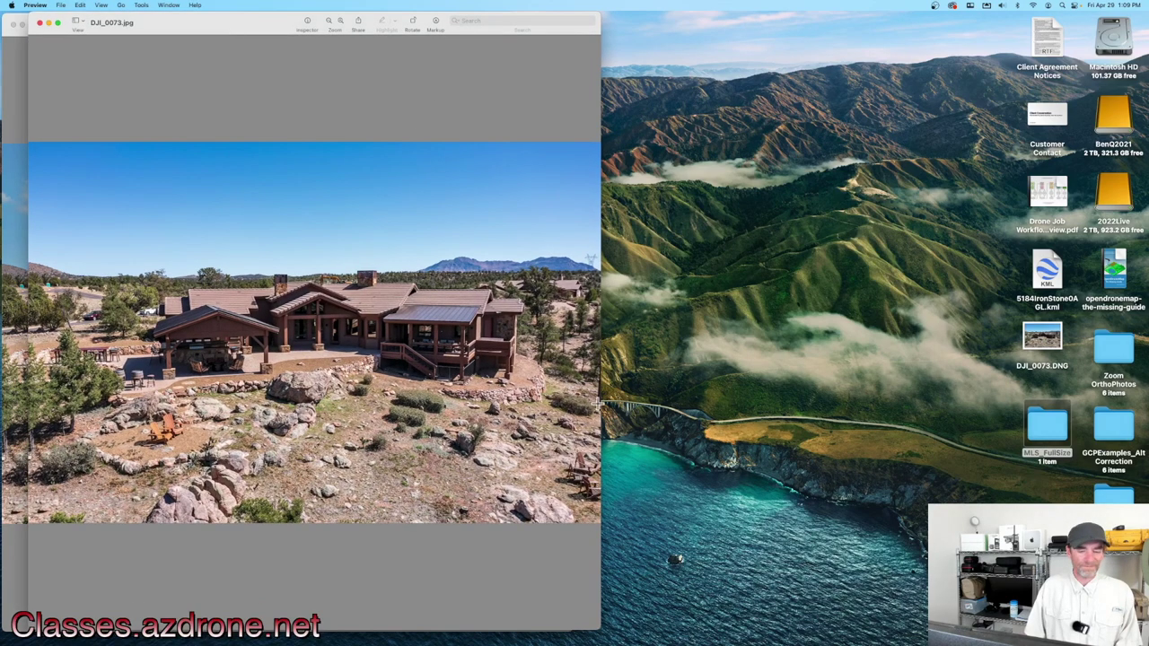
{"action": "left_click_drag", "start_coordinate": [601, 408], "coordinate": [596, 409]}
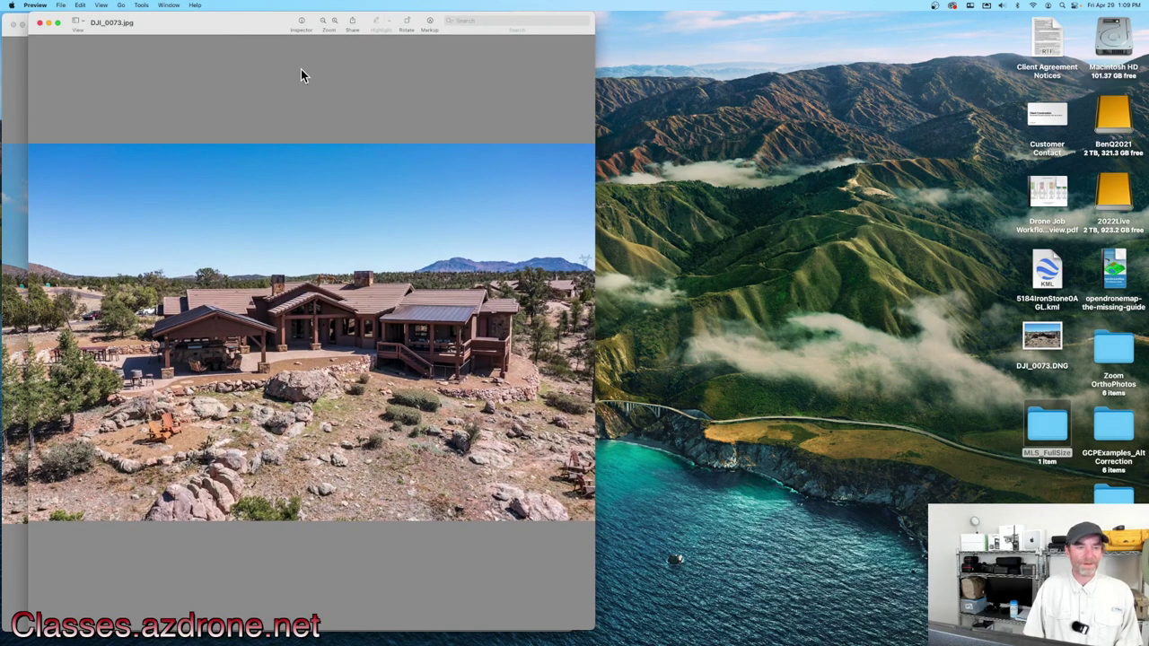
Place the DJI_0073.jpg window beside the PSDJI_0073.jpg window and zoom both photos in equally to compare the house details
{"action": "left_click_drag", "start_coordinate": [252, 21], "coordinate": [802, 21]}
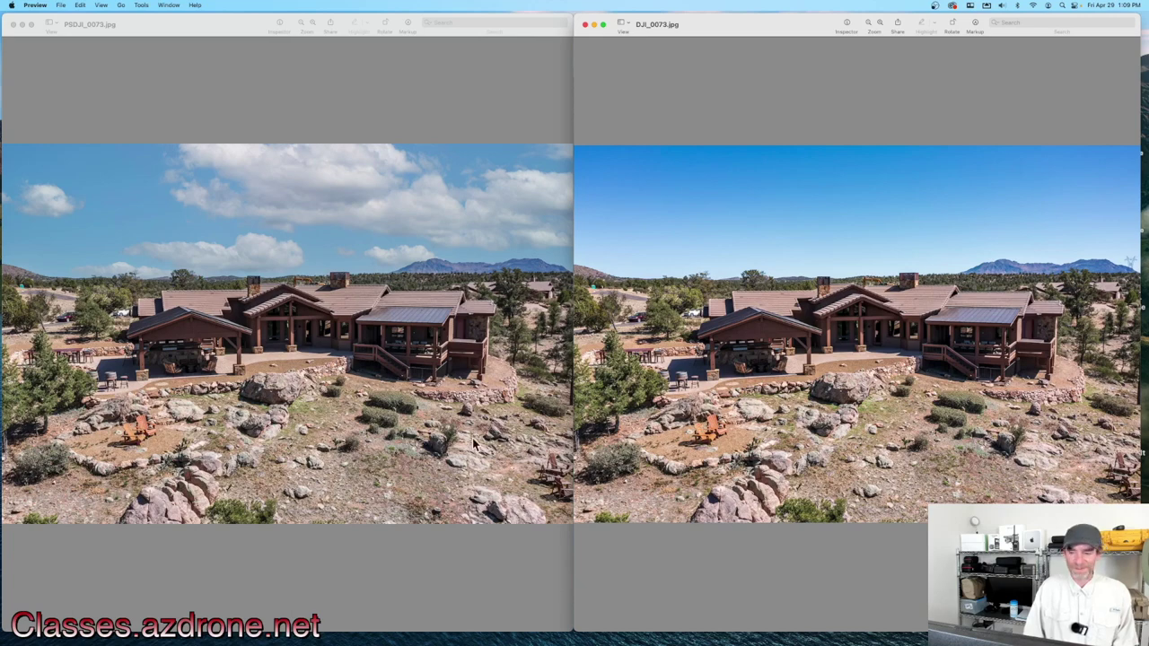
{"action": "left_click", "coordinate": [880, 27]}
{"action": "left_click", "coordinate": [880, 27]}
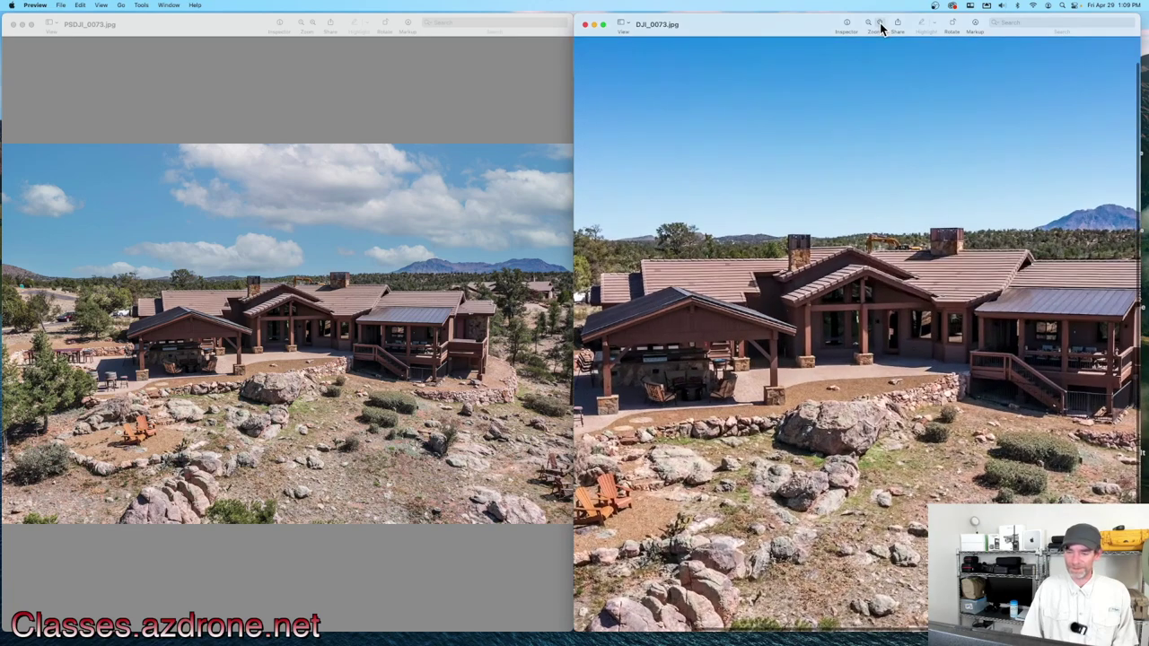
{"action": "left_click", "coordinate": [880, 27]}
{"action": "left_click", "coordinate": [260, 113]}
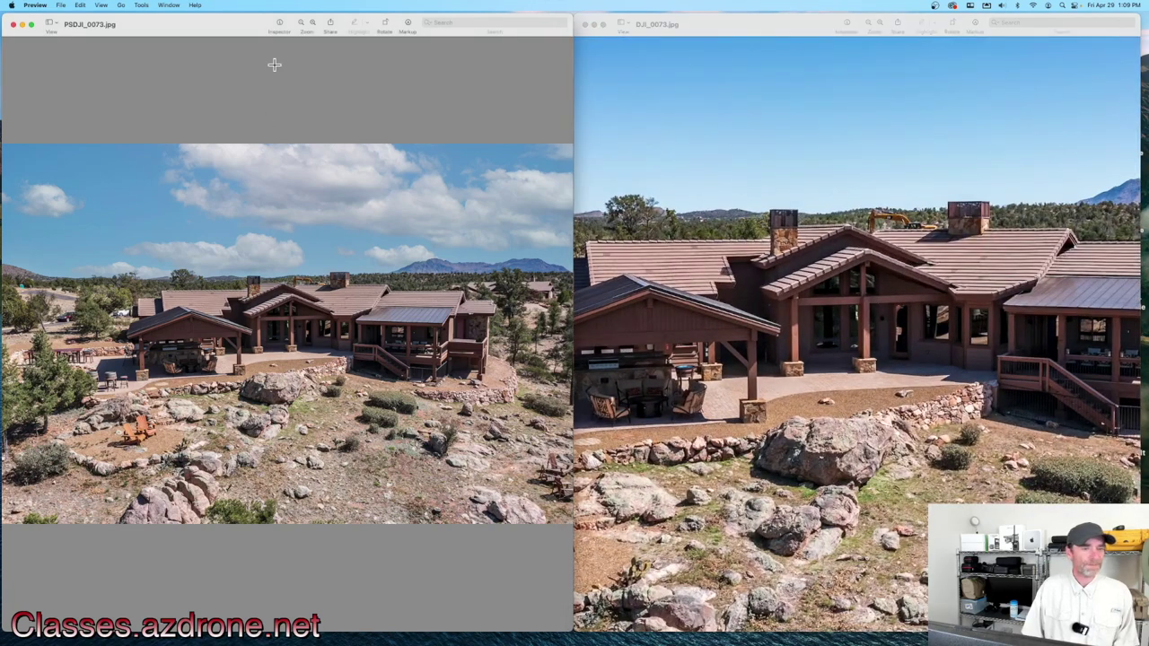
{"action": "left_click", "coordinate": [312, 24]}
{"action": "left_click", "coordinate": [313, 24]}
{"action": "left_click", "coordinate": [312, 25]}
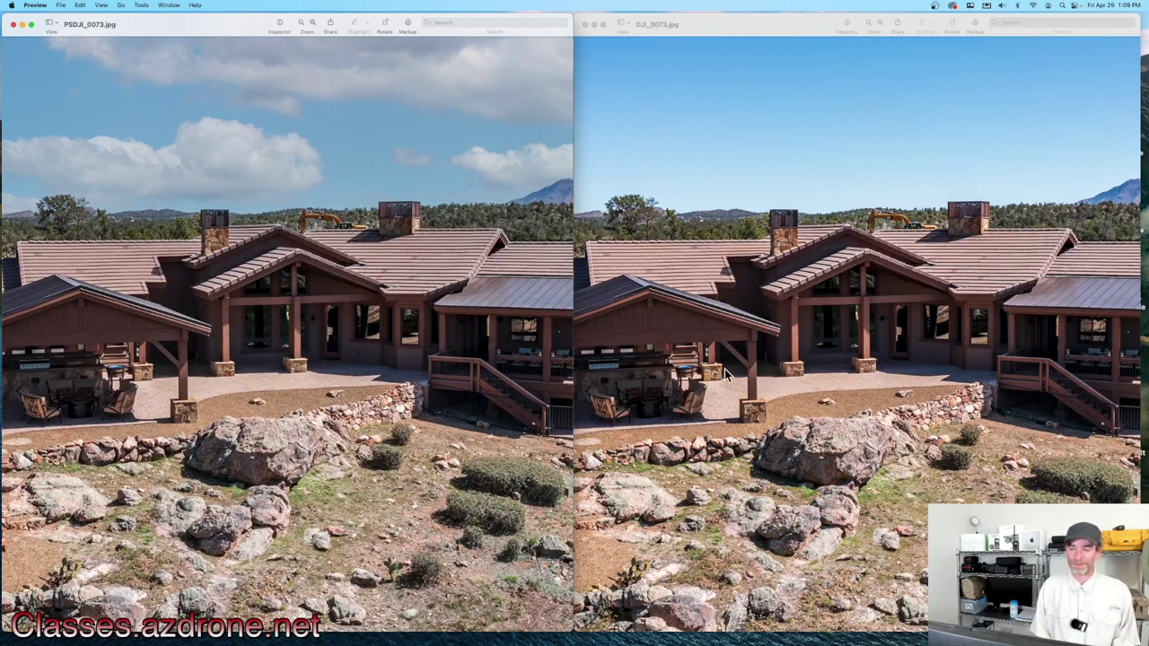
Quit Preview and move PSDJI_0073.jpg and AF_DJI_0073.jpg together on the desktop, near the MLS_FullSize folder
{"action": "left_click", "coordinate": [51, 5]}
{"action": "left_click", "coordinate": [56, 97]}
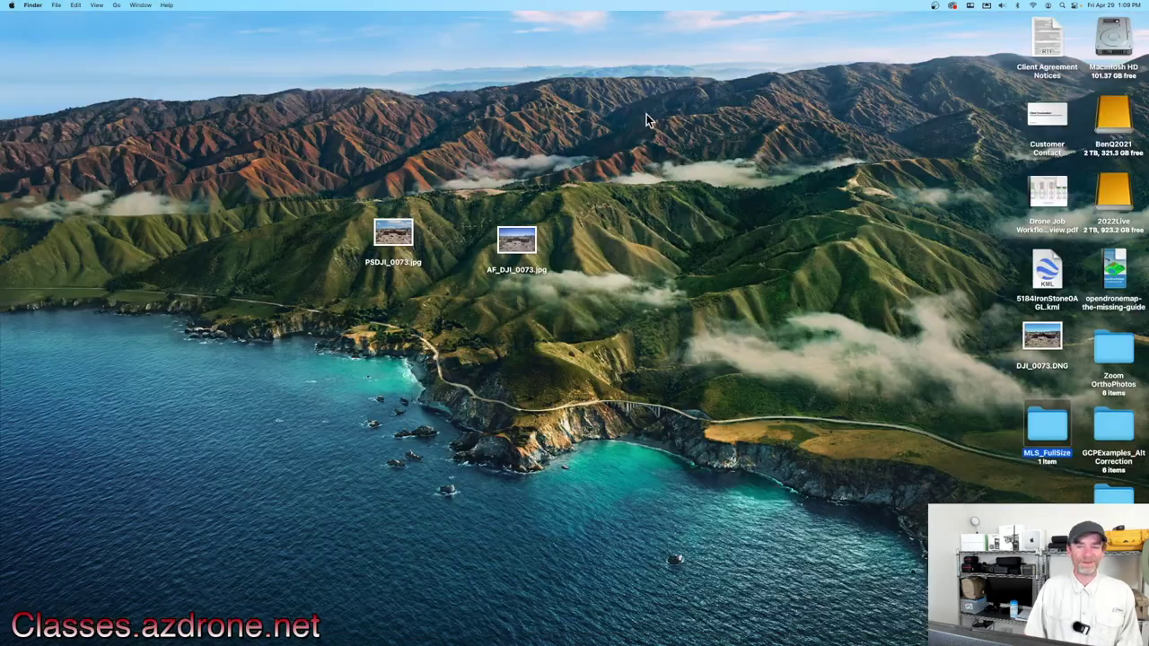
{"action": "left_click_drag", "start_coordinate": [393, 236], "coordinate": [850, 321]}
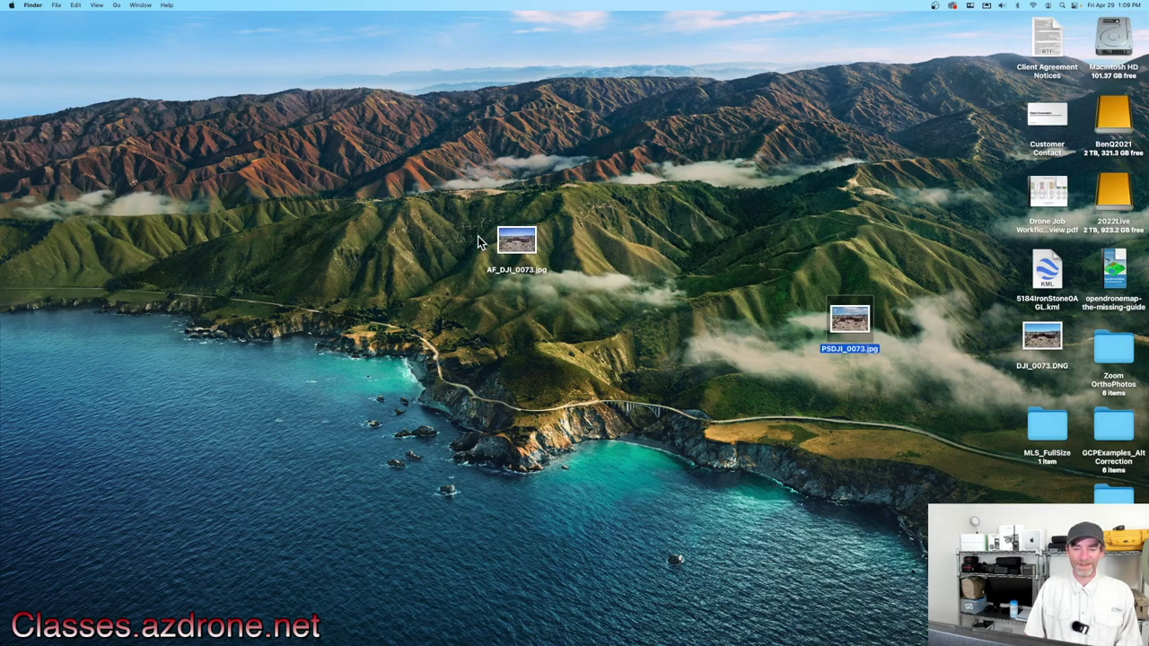
{"action": "left_click_drag", "start_coordinate": [513, 240], "coordinate": [834, 435]}
{"action": "left_click_drag", "start_coordinate": [843, 272], "coordinate": [848, 476]}
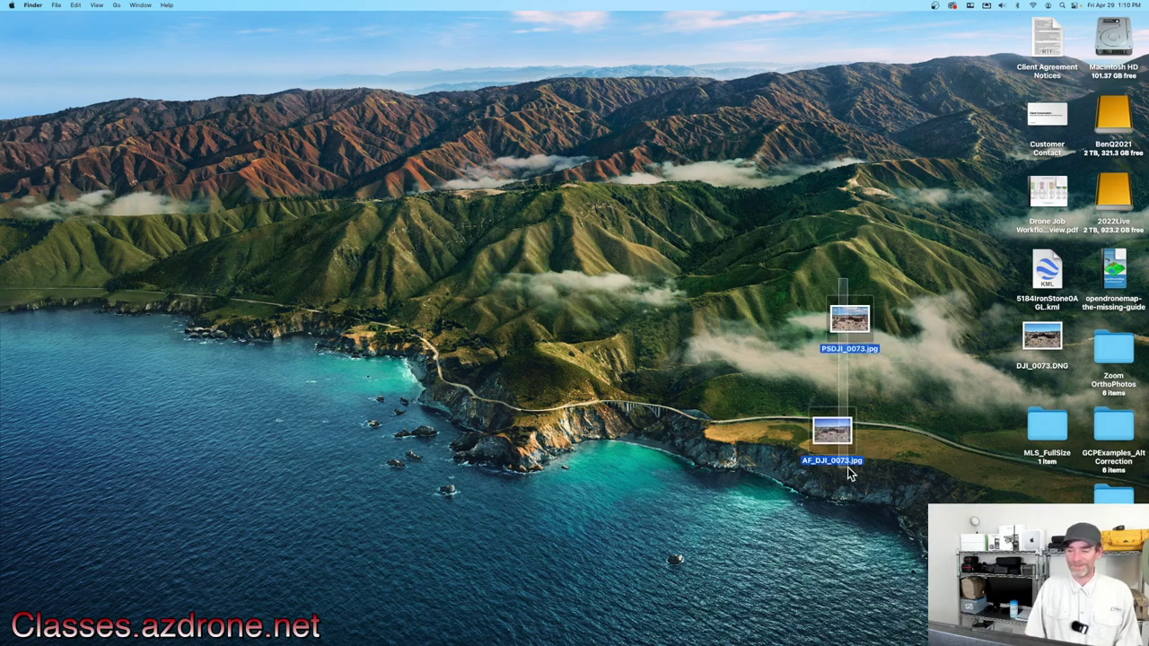
Move DJI_0073.jpg out of the MLS_FullSize folder onto the desktop, and close the folder window
{"action": "double_click", "coordinate": [1053, 430]}
{"action": "left_click", "coordinate": [472, 174]}
{"action": "left_click_drag", "start_coordinate": [469, 173], "coordinate": [789, 395]}
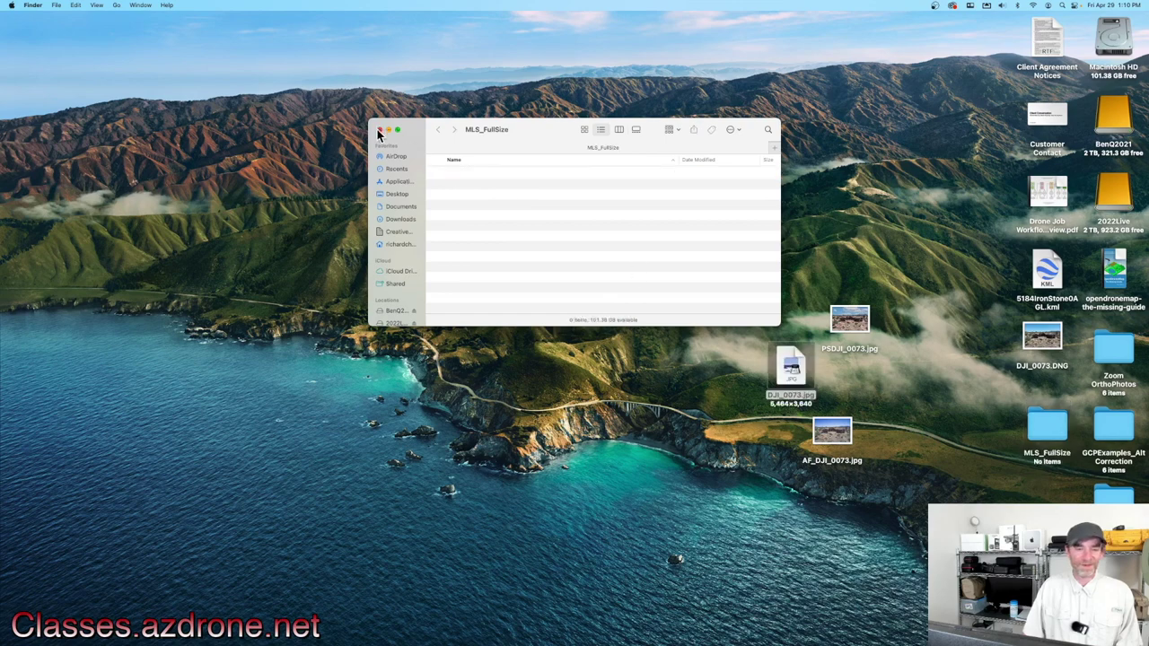
{"action": "left_click", "coordinate": [378, 129]}
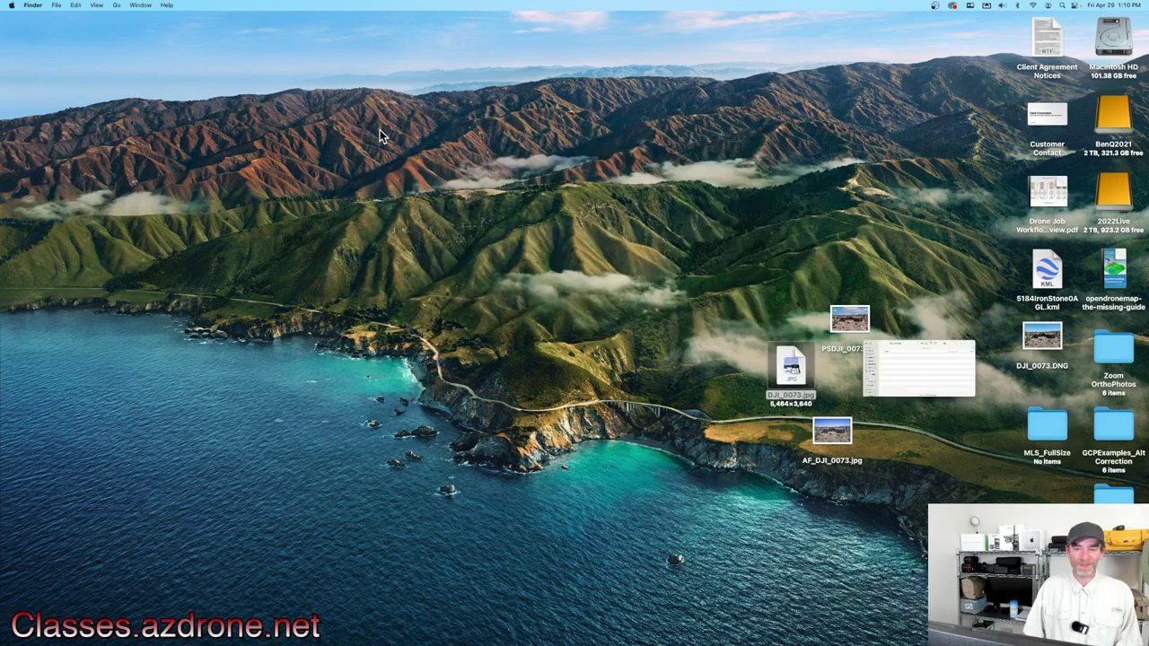
Move the empty MLS_FullSize folder on the desktop to the Trash
{"action": "left_click", "coordinate": [1048, 429]}
{"action": "right_click", "coordinate": [1040, 435]}
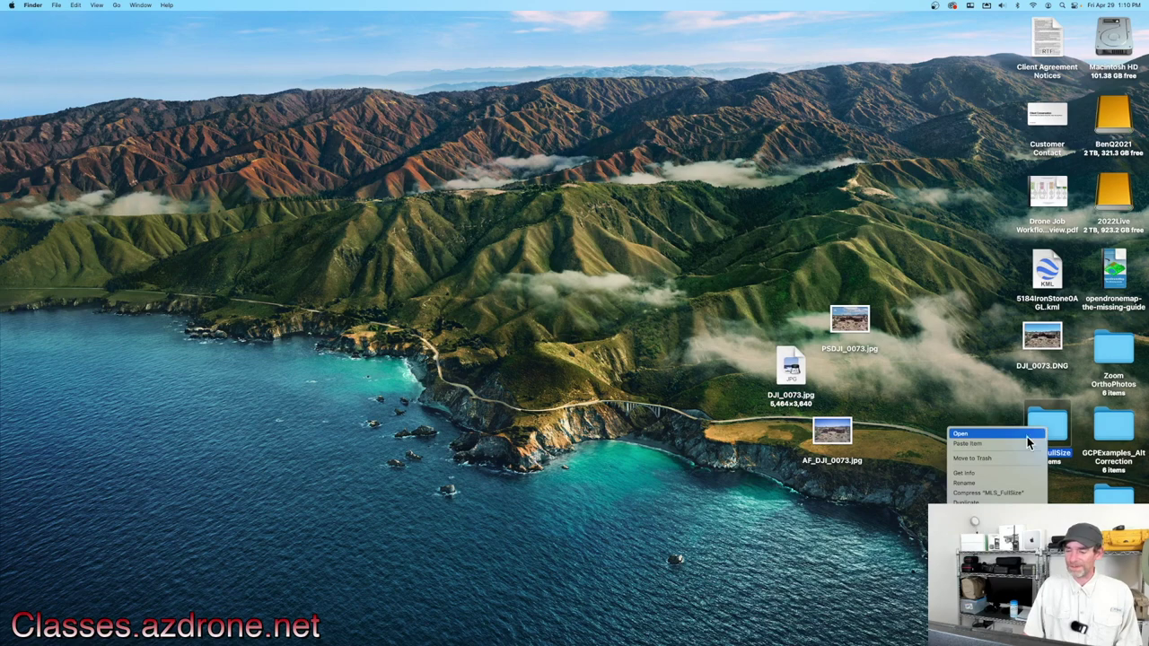
{"action": "left_click", "coordinate": [1006, 458]}
Move PSDJI_0073.jpg, AF_DJI_0073.jpg and DJI_0073.jpg into the icon column below DJI_0073.DNG, and clean up the desktop icons
{"action": "left_click_drag", "start_coordinate": [860, 328], "coordinate": [1031, 395]}
{"action": "left_click_drag", "start_coordinate": [833, 433], "coordinate": [1036, 453]}
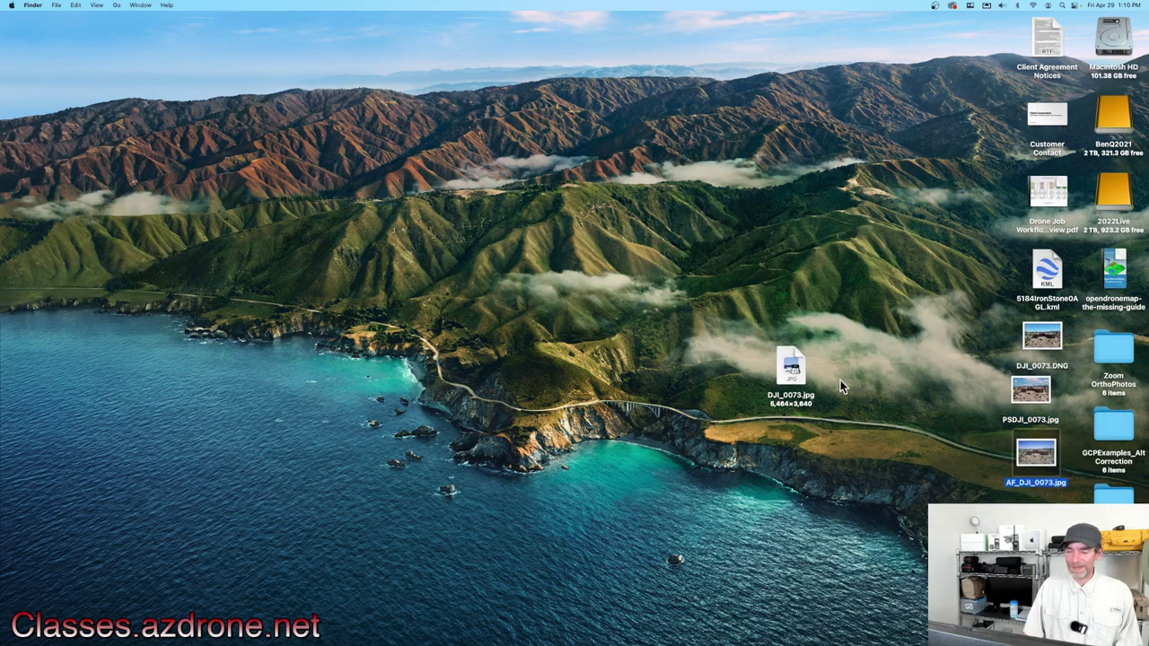
{"action": "left_click", "coordinate": [790, 368]}
{"action": "key", "text": "super+BackSpace"}
{"action": "right_click", "coordinate": [721, 407]}
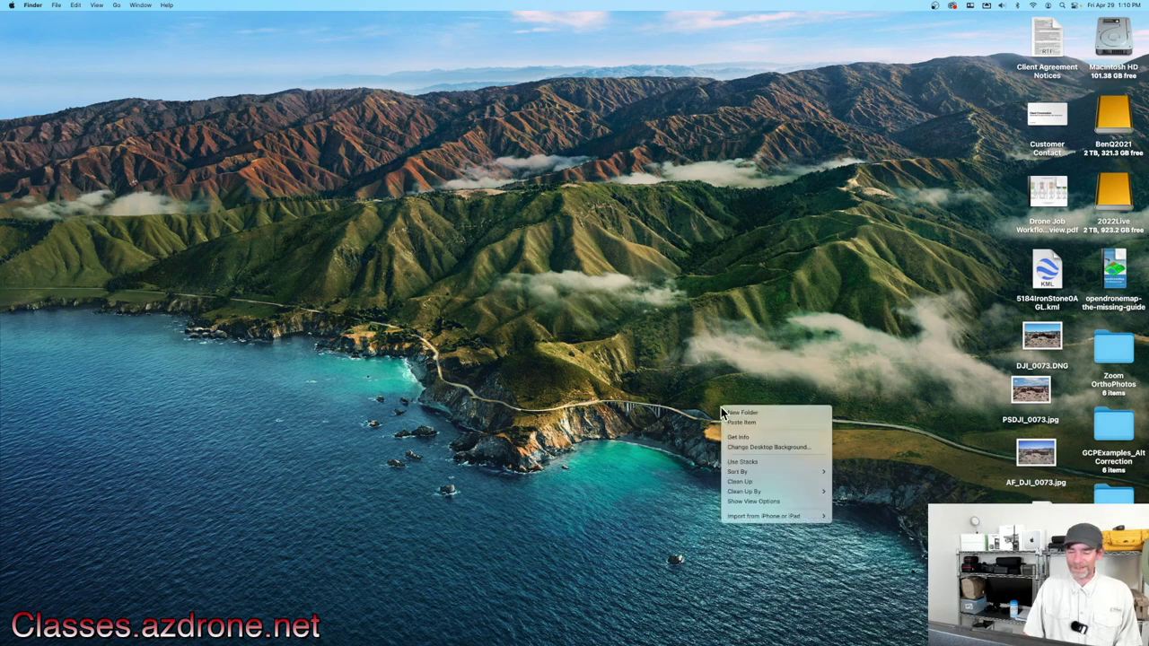
{"action": "left_click", "coordinate": [756, 482]}
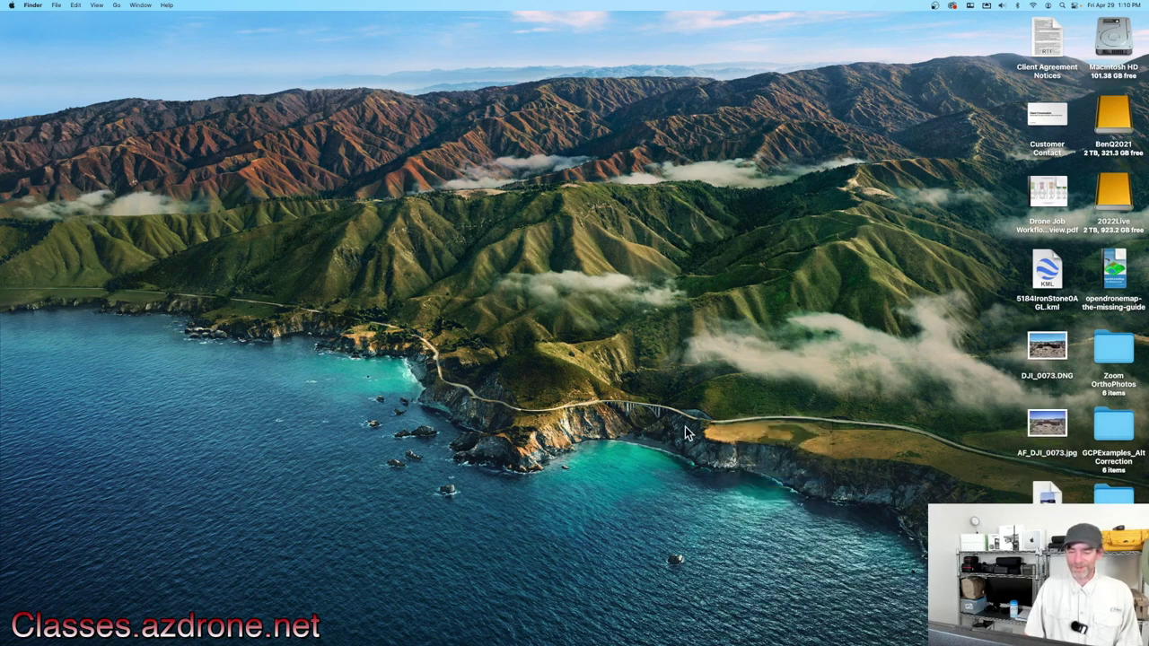